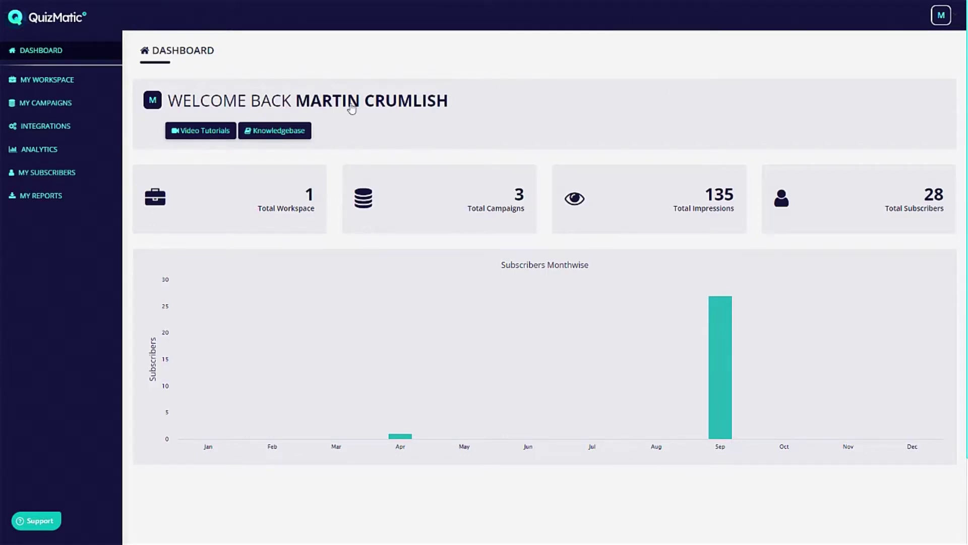
{"action": "left_click", "coordinate": [941, 15]}
{"action": "left_click", "coordinate": [560, 34]}
{"action": "left_click", "coordinate": [37, 521]}
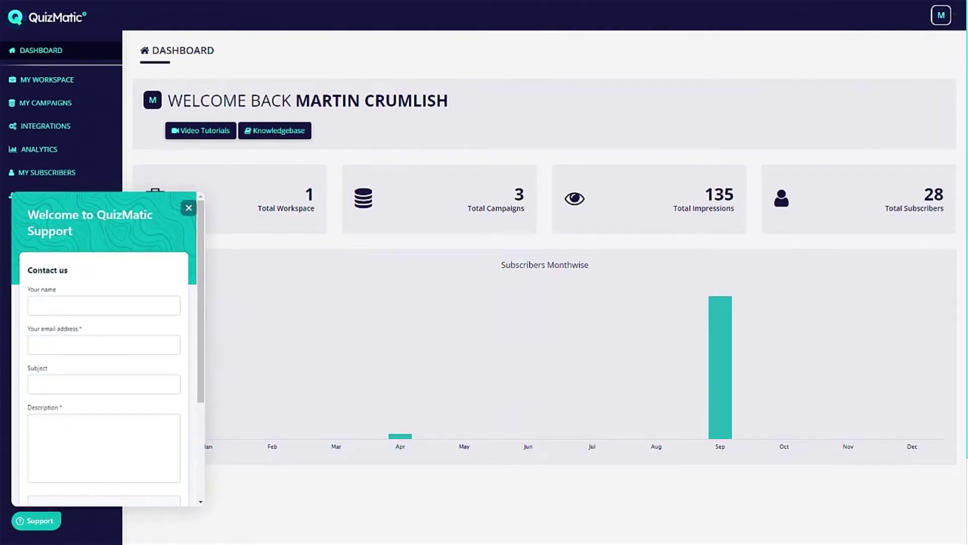
{"action": "left_click", "coordinate": [810, 187]}
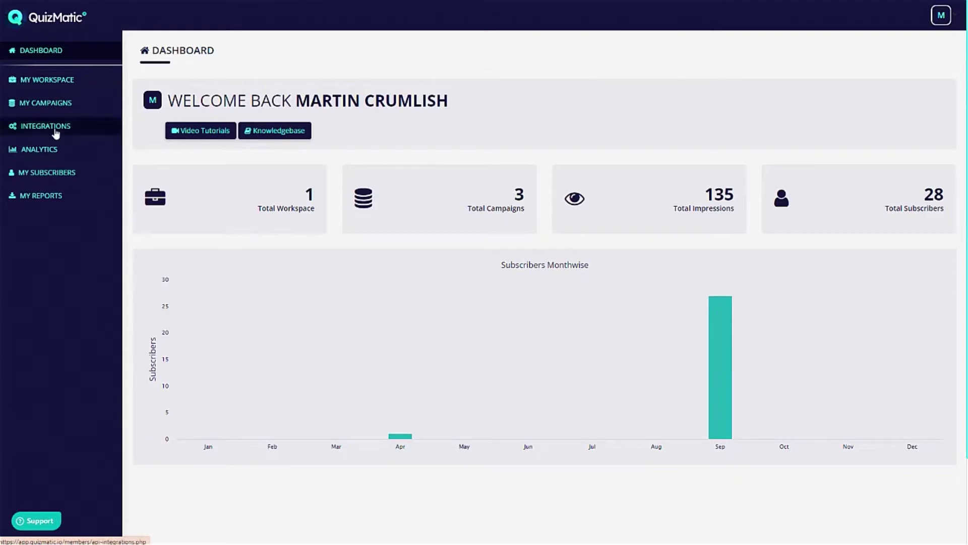
Open API Integrations, browse the Webinar and Other tabs, then return to Autoresponder services.
{"action": "left_click", "coordinate": [107, 126]}
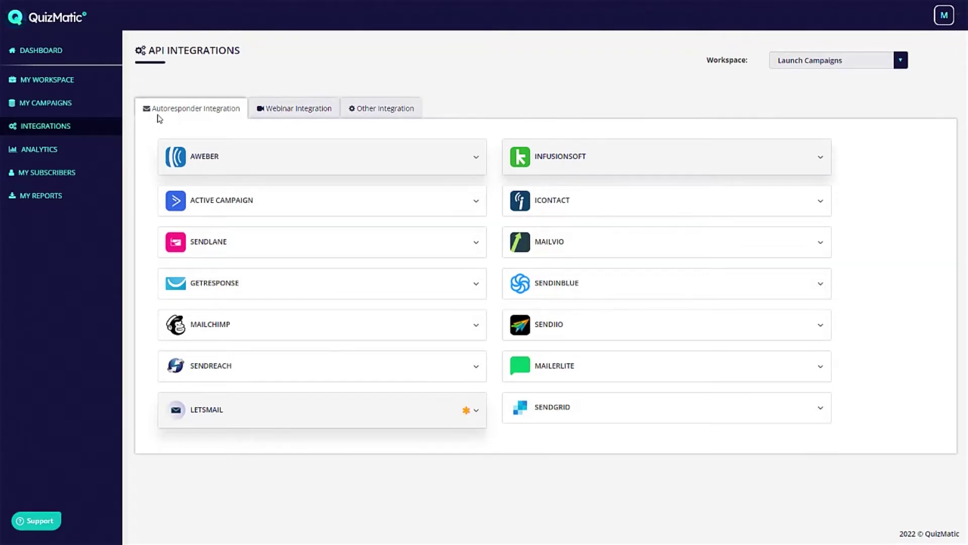
{"action": "left_click", "coordinate": [292, 110]}
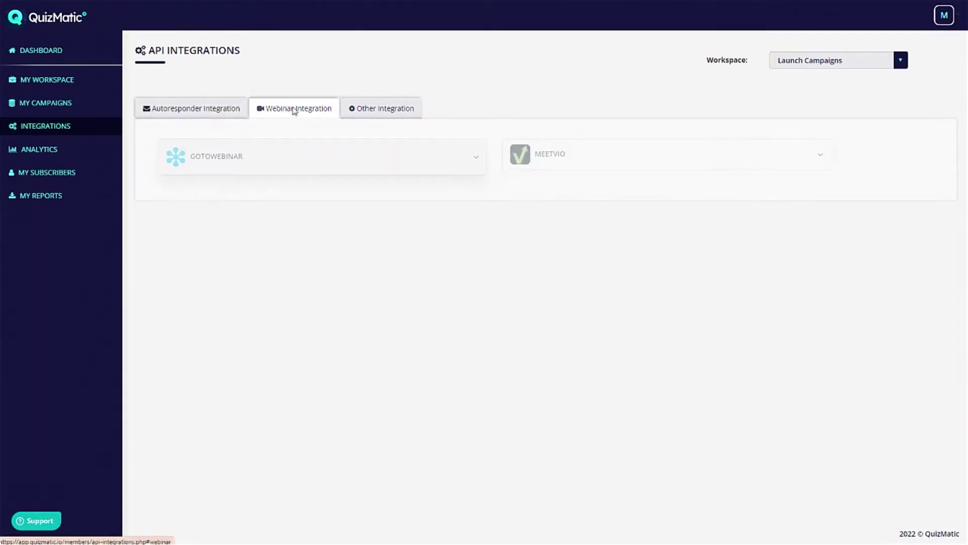
{"action": "left_click", "coordinate": [414, 113]}
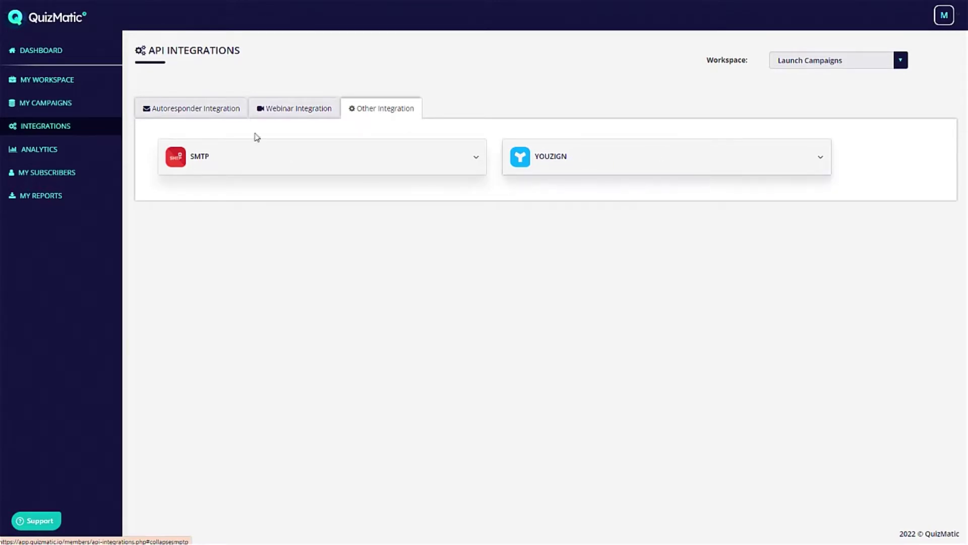
{"action": "left_click", "coordinate": [182, 113]}
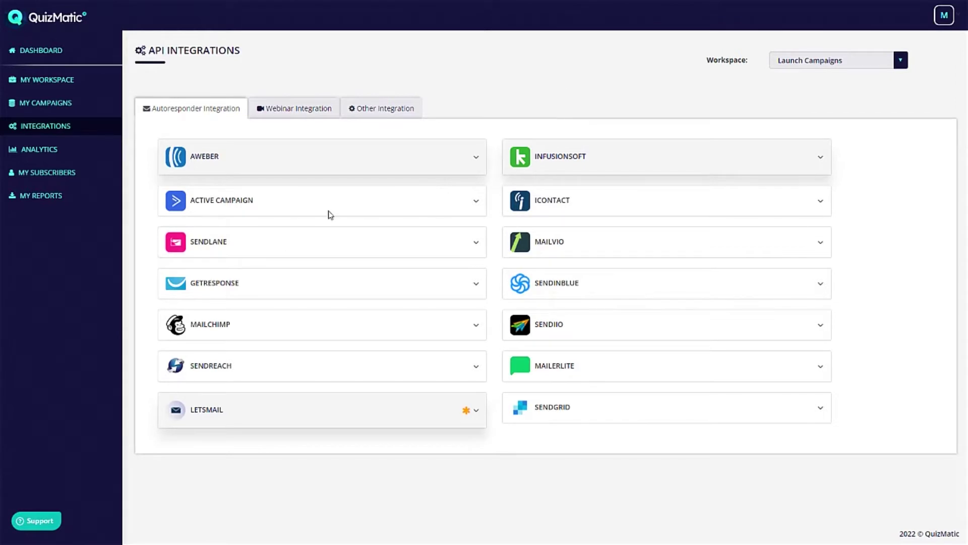
Open the analytics page and scroll through the subscribers' addresses, durations and sign-up dates.
{"action": "left_click", "coordinate": [48, 149]}
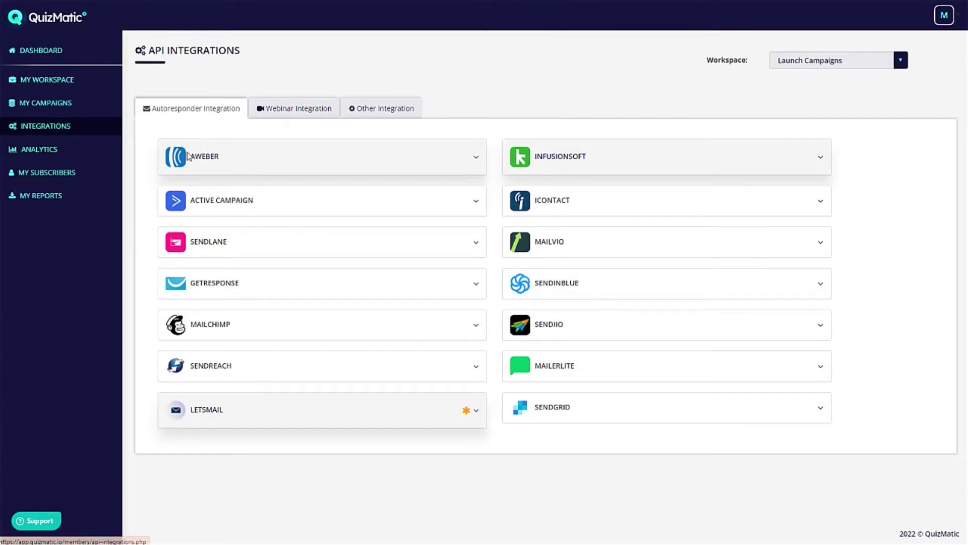
{"action": "scroll", "coordinate": [478, 309], "scroll_direction": "down", "scroll_amount": 4}
{"action": "scroll", "coordinate": [546, 305], "scroll_direction": "up", "scroll_amount": 4}
{"action": "scroll", "coordinate": [545, 292], "scroll_direction": "down", "scroll_amount": 10}
{"action": "scroll", "coordinate": [539, 295], "scroll_direction": "up", "scroll_amount": 9}
{"action": "scroll", "coordinate": [533, 295], "scroll_direction": "up", "scroll_amount": 1}
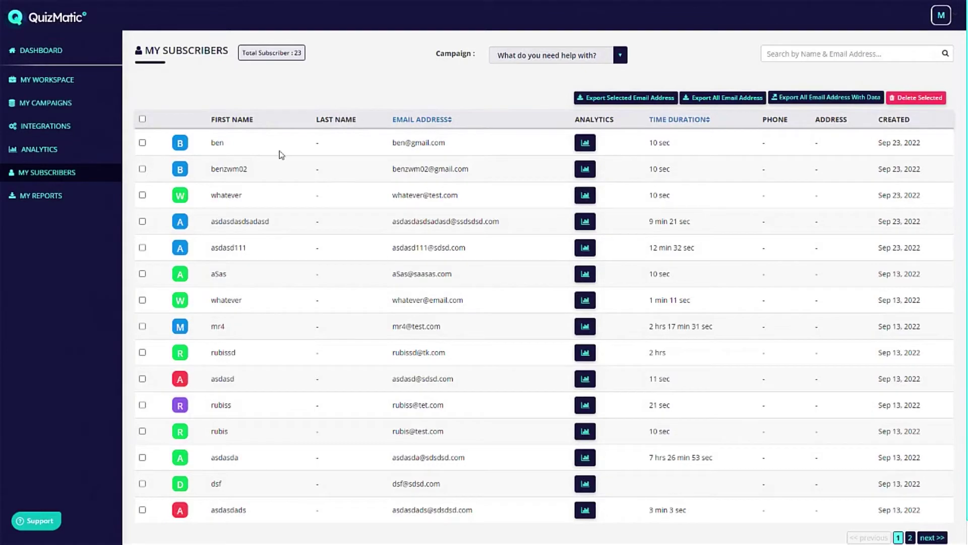
{"action": "scroll", "coordinate": [381, 262], "scroll_direction": "down", "scroll_amount": 1}
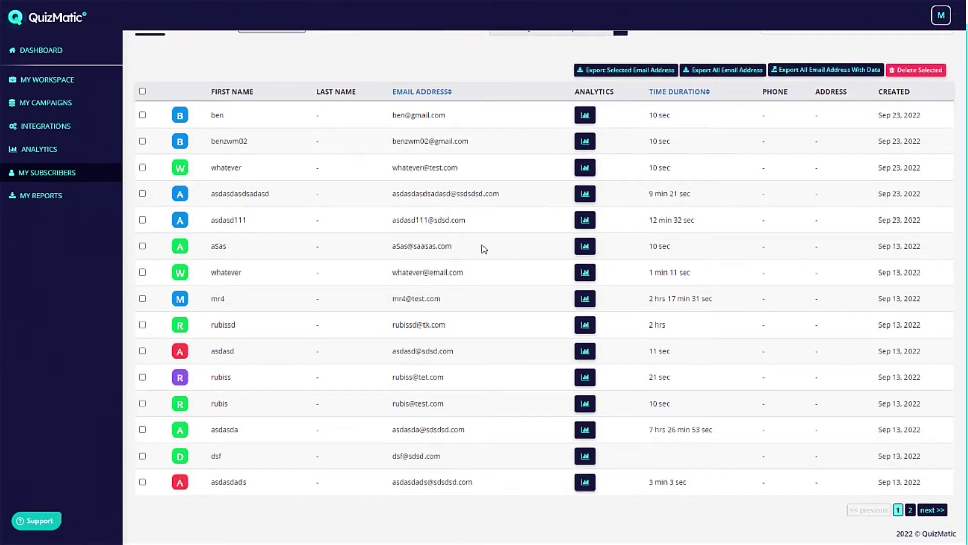
{"action": "scroll", "coordinate": [535, 300], "scroll_direction": "up", "scroll_amount": 1}
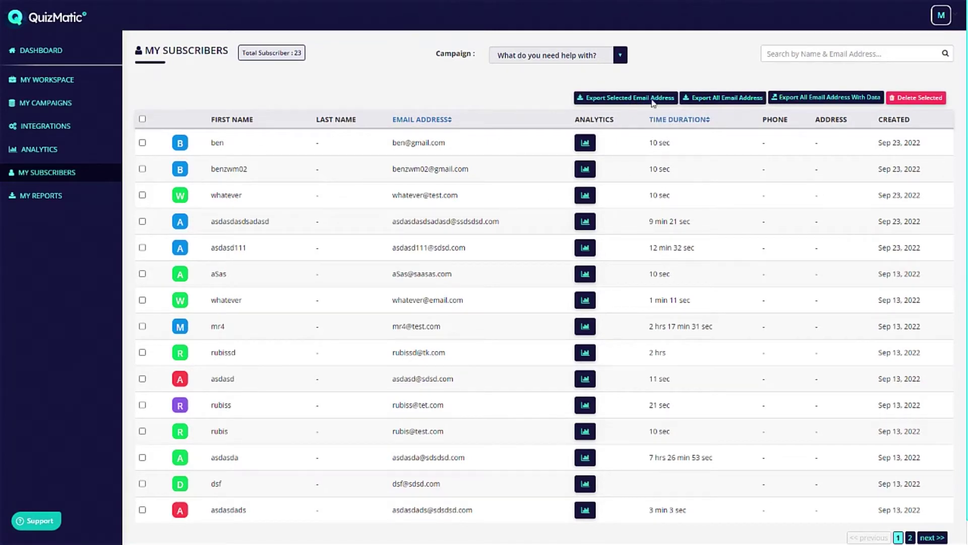
Check the Campaign filter without changing it, return to the subscriber list, then open My Reports.
{"action": "left_click", "coordinate": [562, 55]}
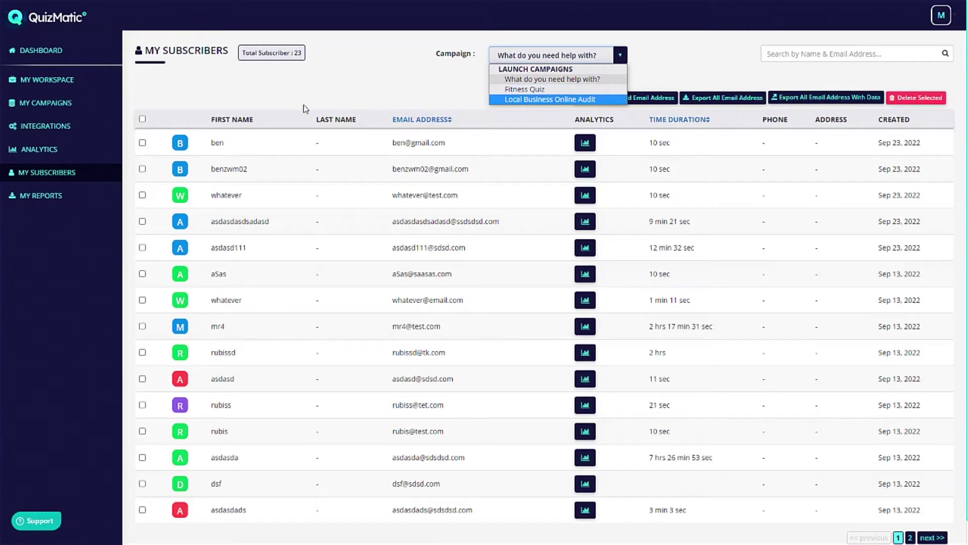
{"action": "left_click", "coordinate": [336, 92]}
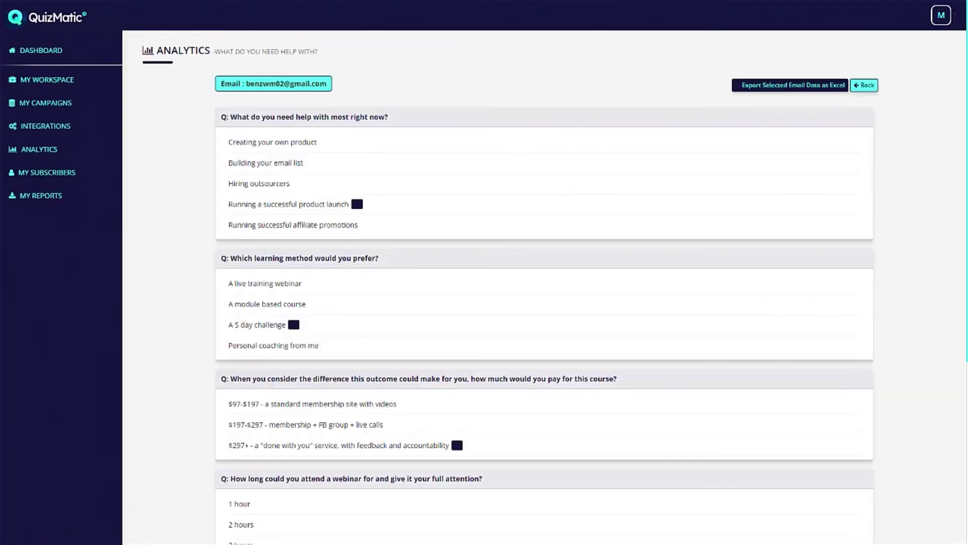
{"action": "scroll", "coordinate": [528, 167], "scroll_direction": "down", "scroll_amount": 6}
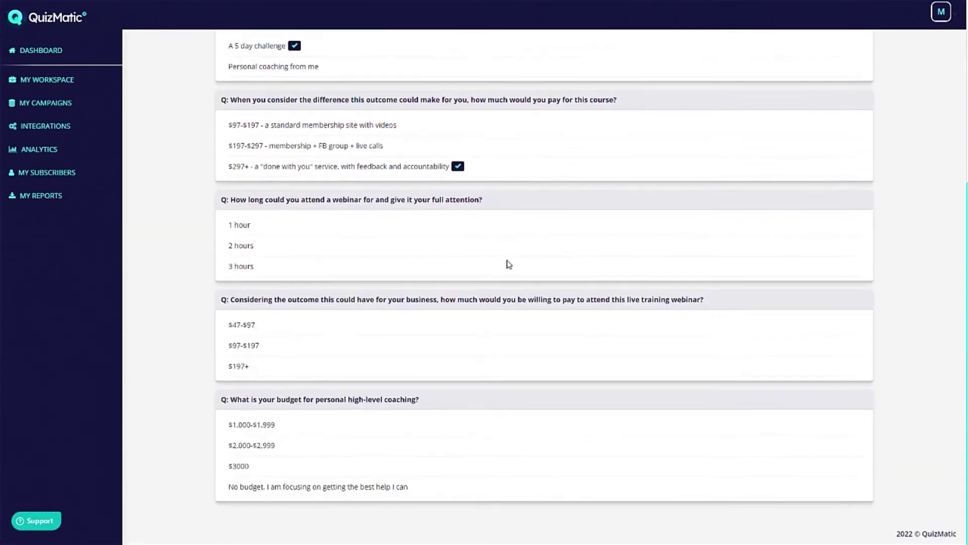
{"action": "scroll", "coordinate": [508, 264], "scroll_direction": "up", "scroll_amount": 6}
{"action": "right_click", "coordinate": [473, 154]}
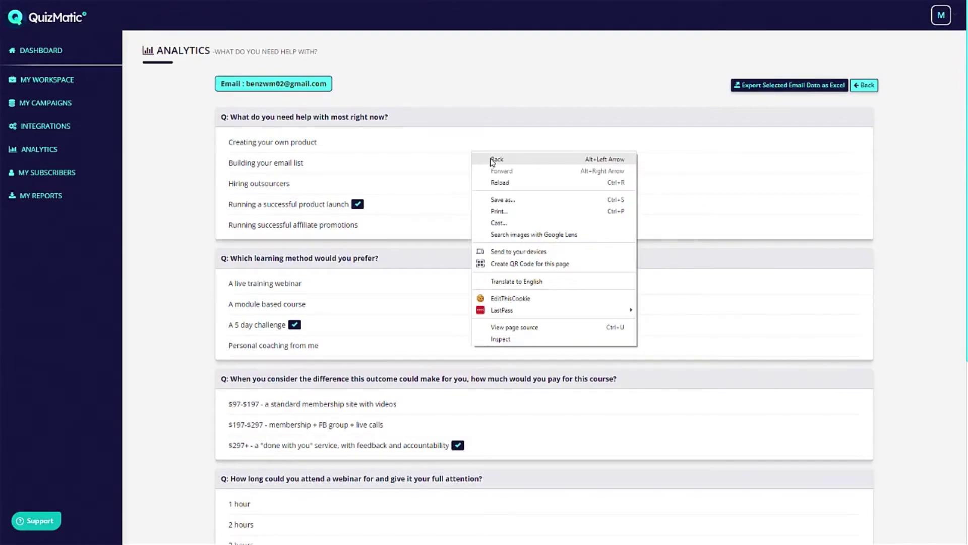
{"action": "left_click", "coordinate": [492, 161]}
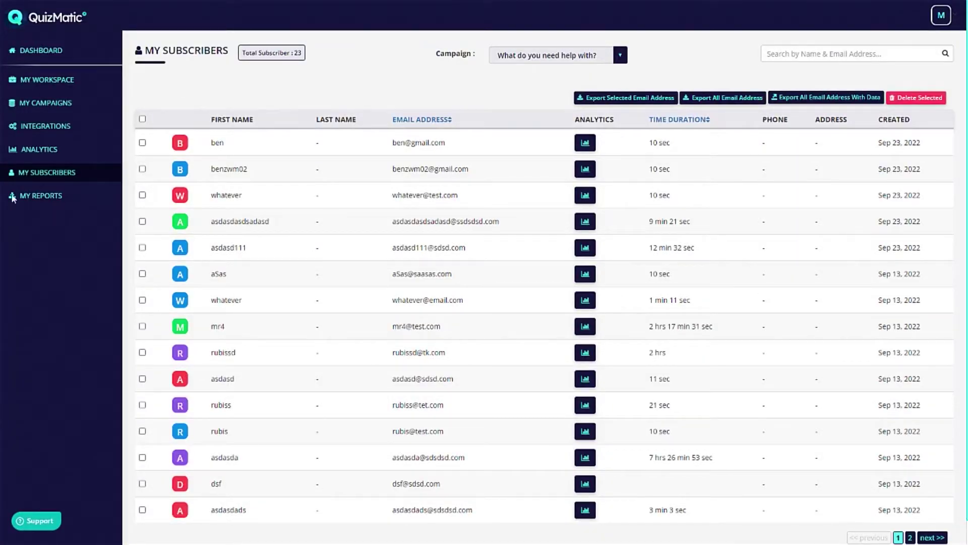
{"action": "left_click", "coordinate": [37, 196]}
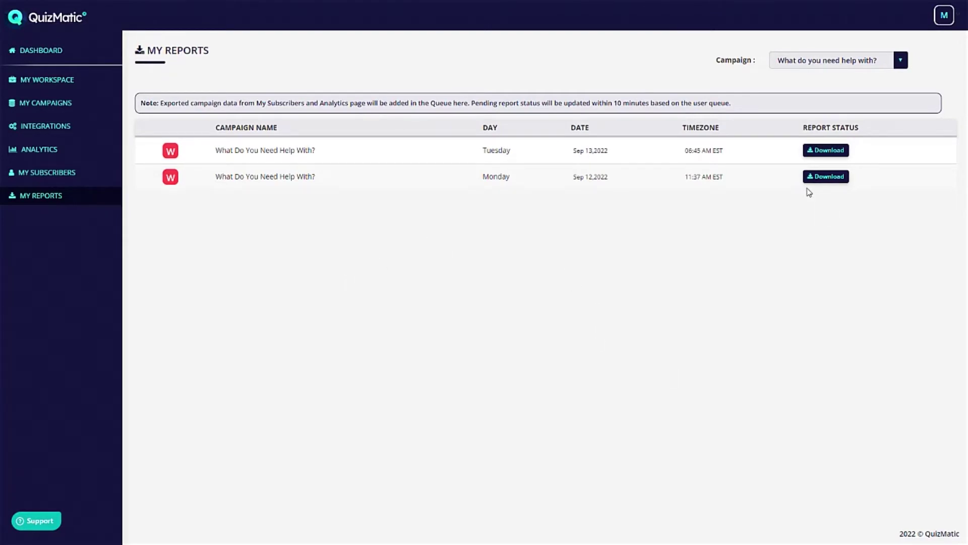
Open My Workspace and preview the Create New Workspace form without creating one.
{"action": "left_click", "coordinate": [56, 84]}
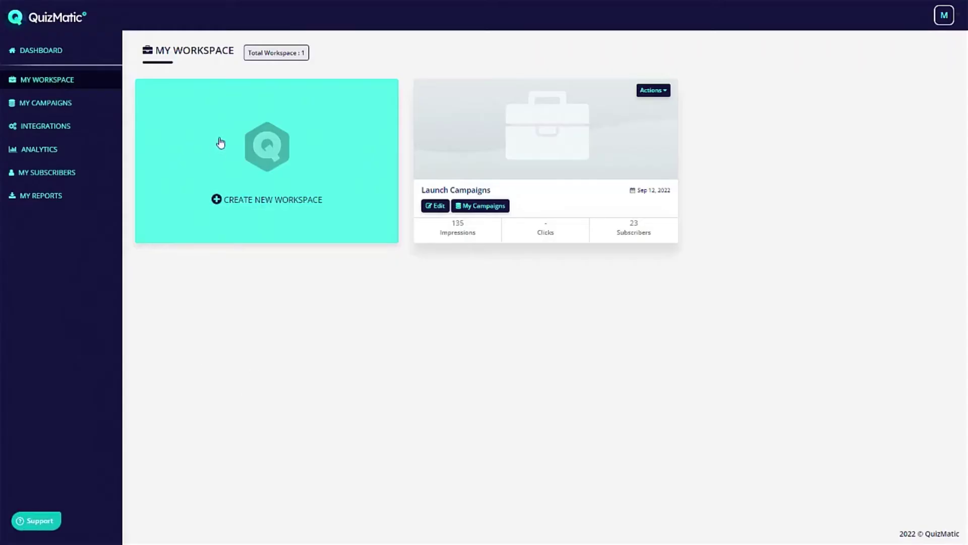
{"action": "left_click", "coordinate": [268, 162]}
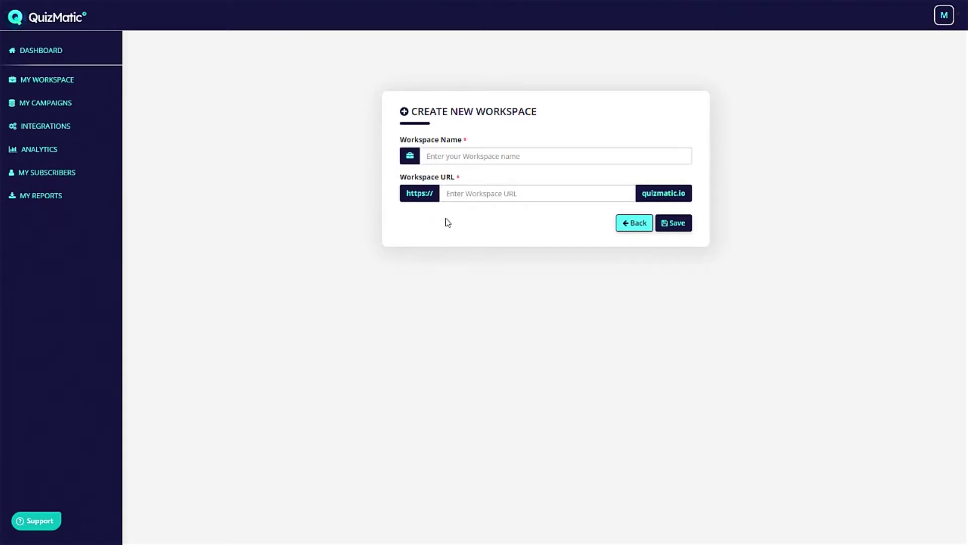
{"action": "right_click", "coordinate": [241, 129]}
{"action": "left_click", "coordinate": [258, 126]}
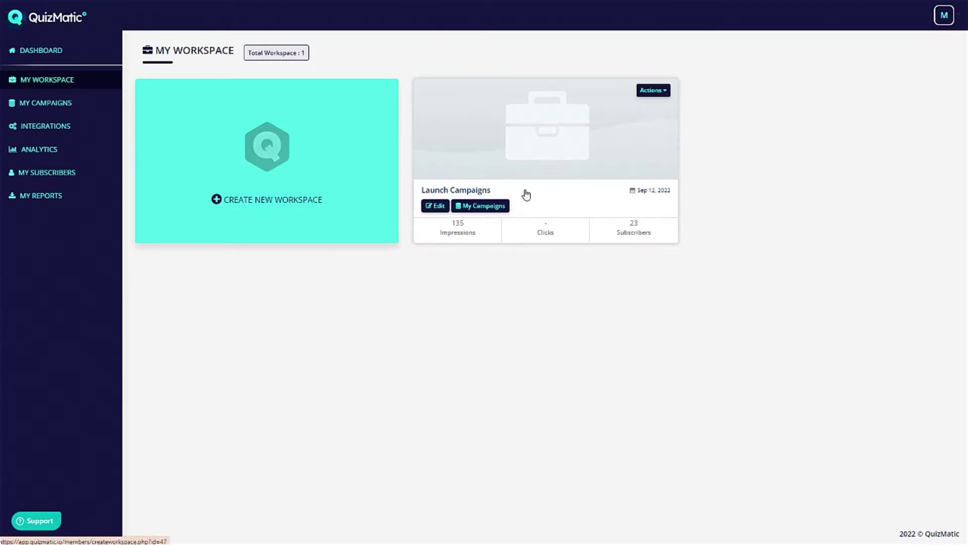
Preview the Launch Campaigns edit form without saving, then show its Actions list.
{"action": "left_click", "coordinate": [439, 208]}
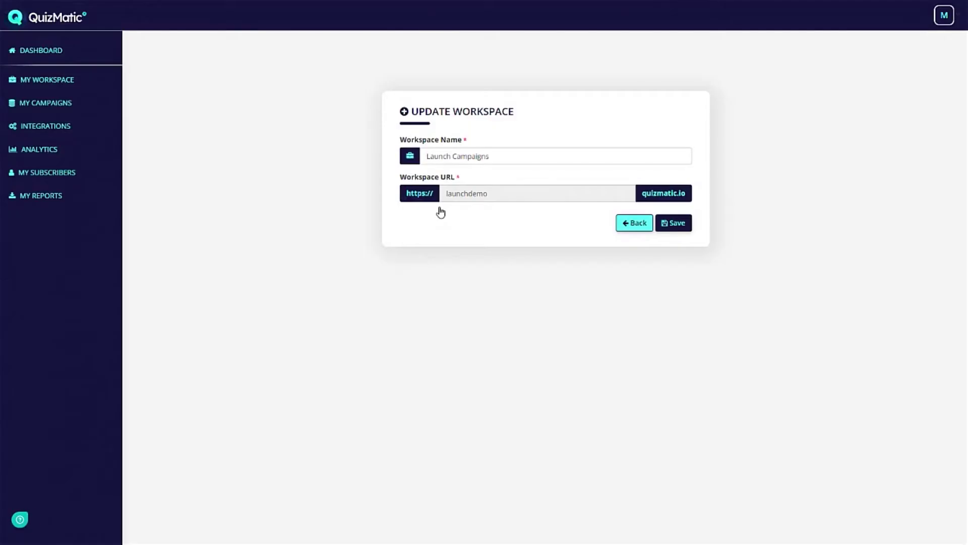
{"action": "right_click", "coordinate": [316, 151]}
{"action": "left_click", "coordinate": [340, 155]}
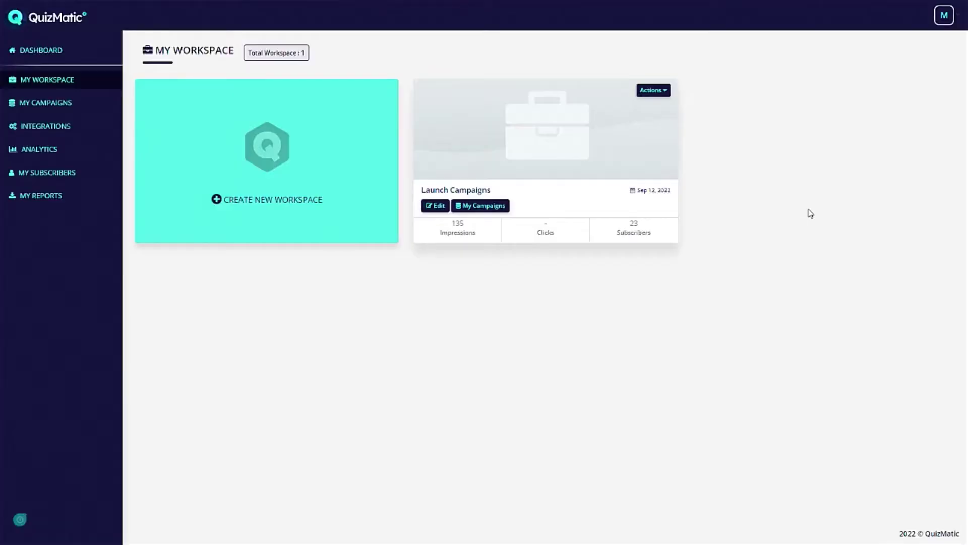
{"action": "left_click", "coordinate": [659, 91]}
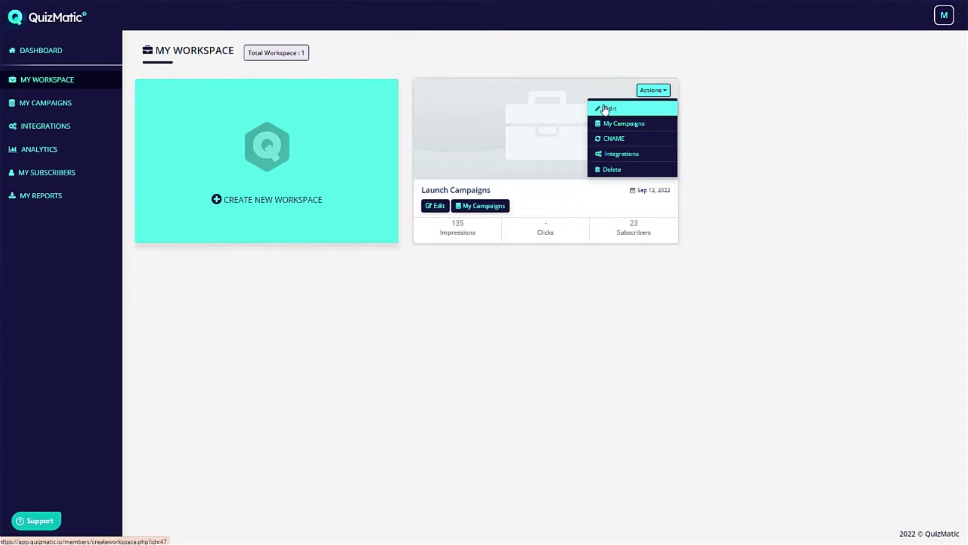
Glance at the workspace's CNAME mapping without saving, then open its My Campaigns list.
{"action": "left_click", "coordinate": [642, 140]}
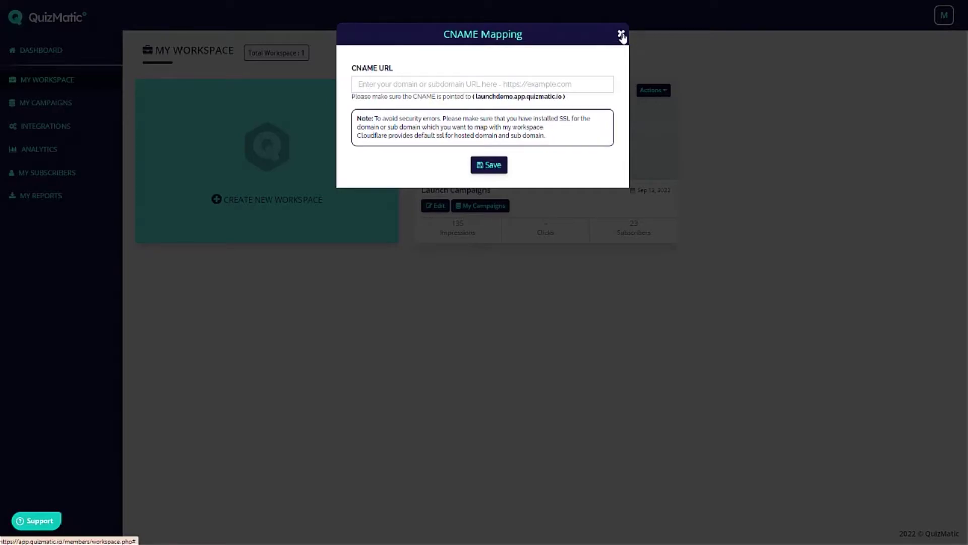
{"action": "left_click", "coordinate": [620, 36]}
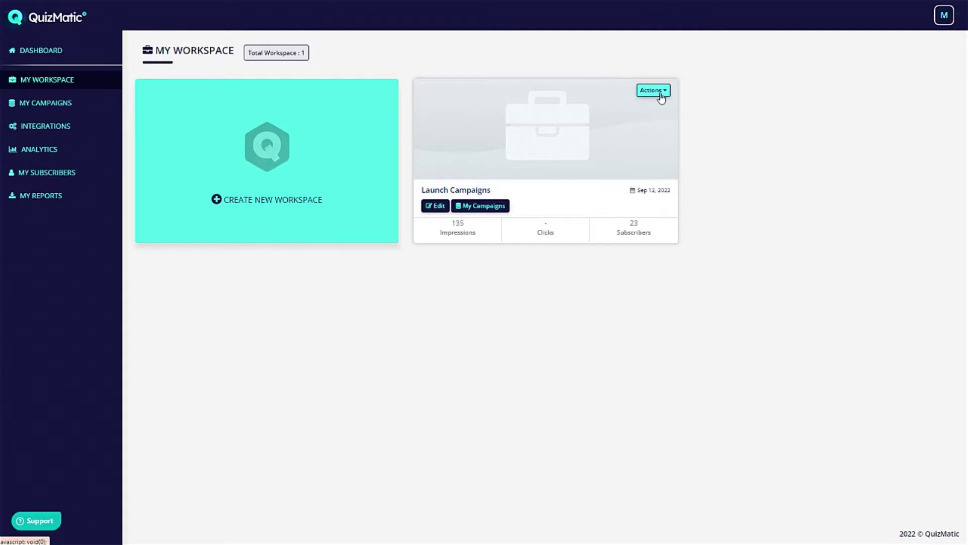
{"action": "left_click", "coordinate": [661, 94]}
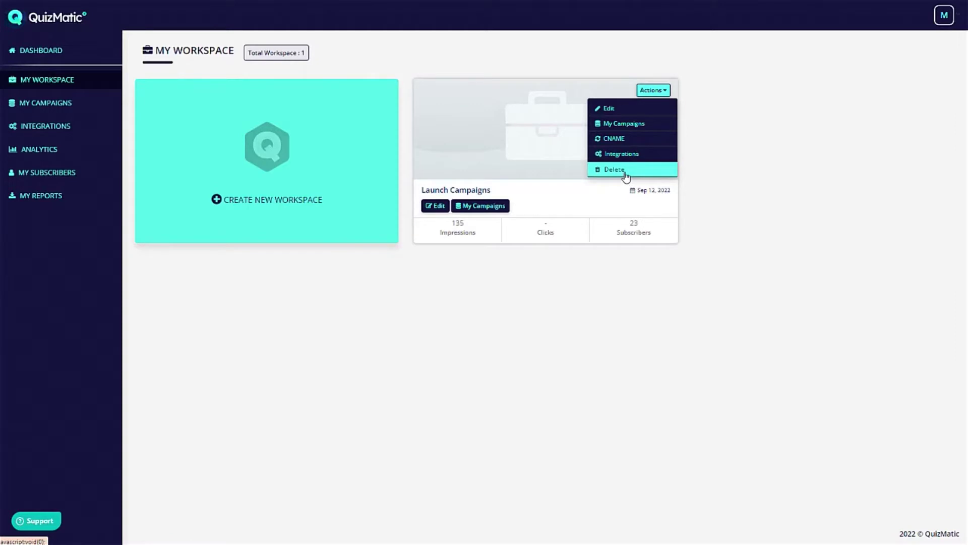
{"action": "left_click", "coordinate": [498, 207]}
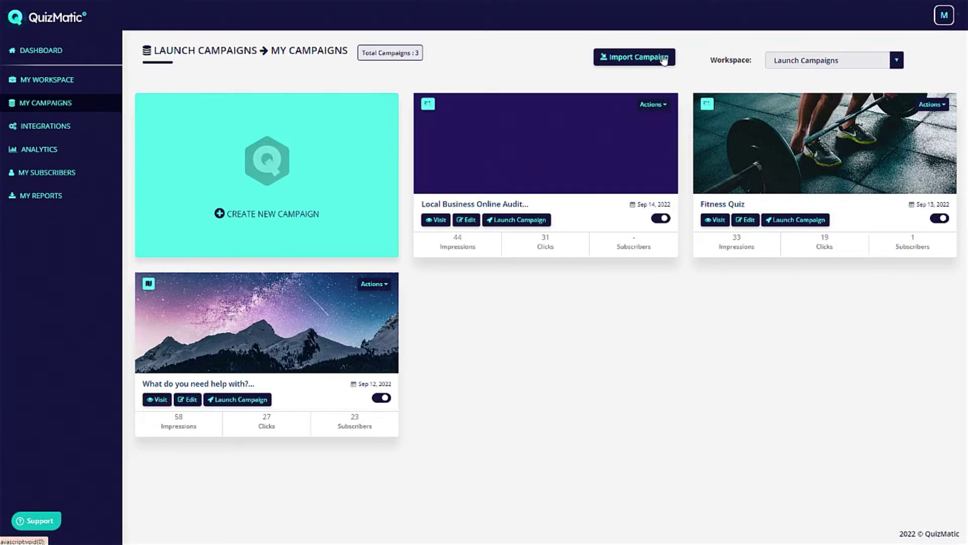
Dismiss Import Campaign, open 'What do you need help with?' in the editor, and launch it live.
{"action": "left_click", "coordinate": [652, 60]}
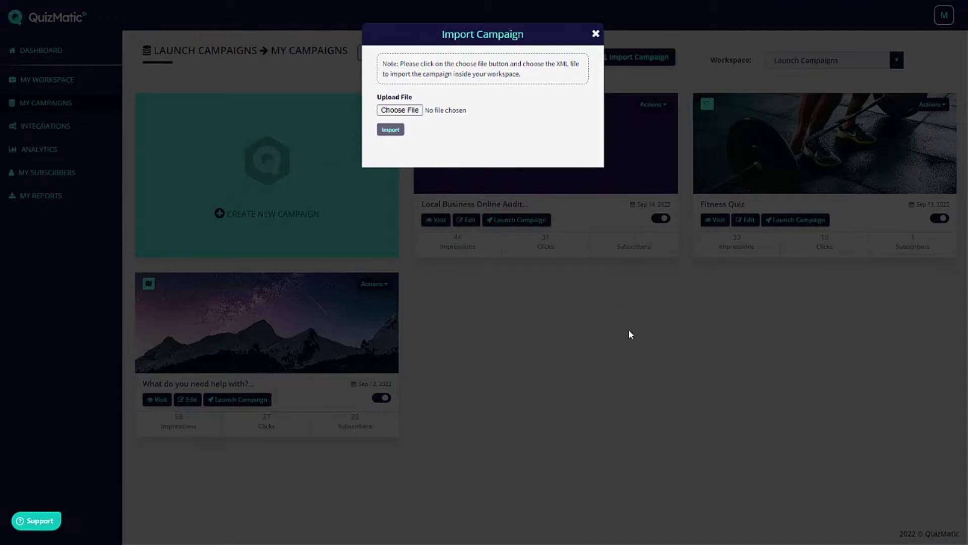
{"action": "left_click", "coordinate": [694, 199]}
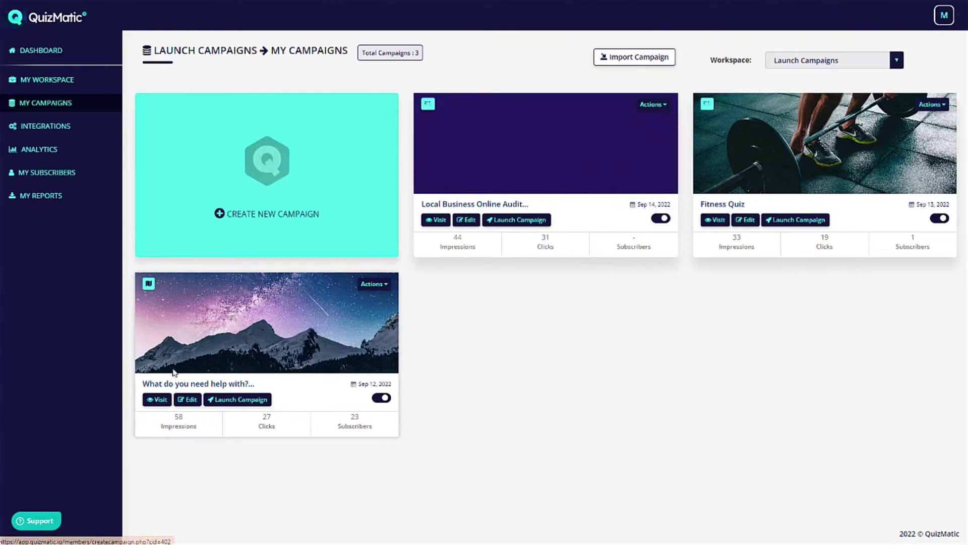
{"action": "left_click", "coordinate": [196, 399]}
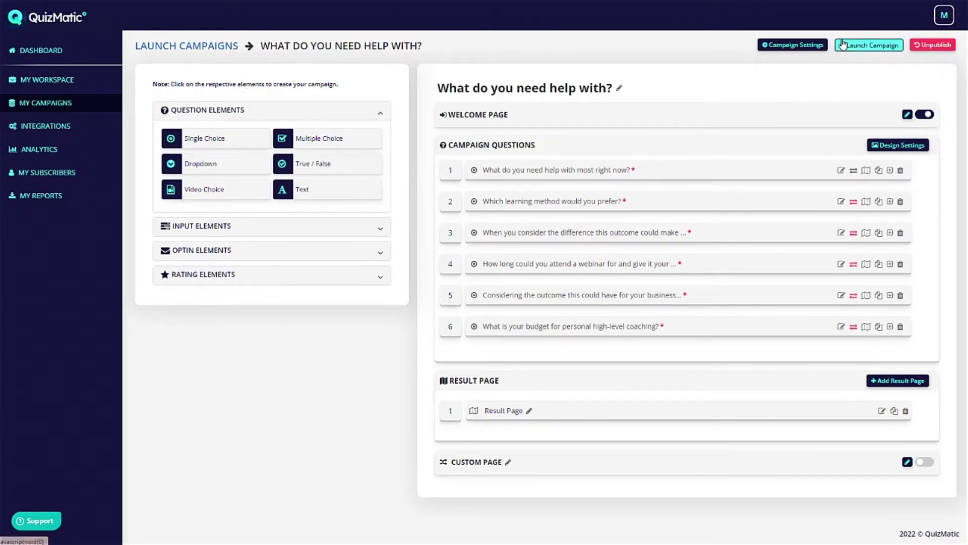
{"action": "left_click", "coordinate": [868, 44]}
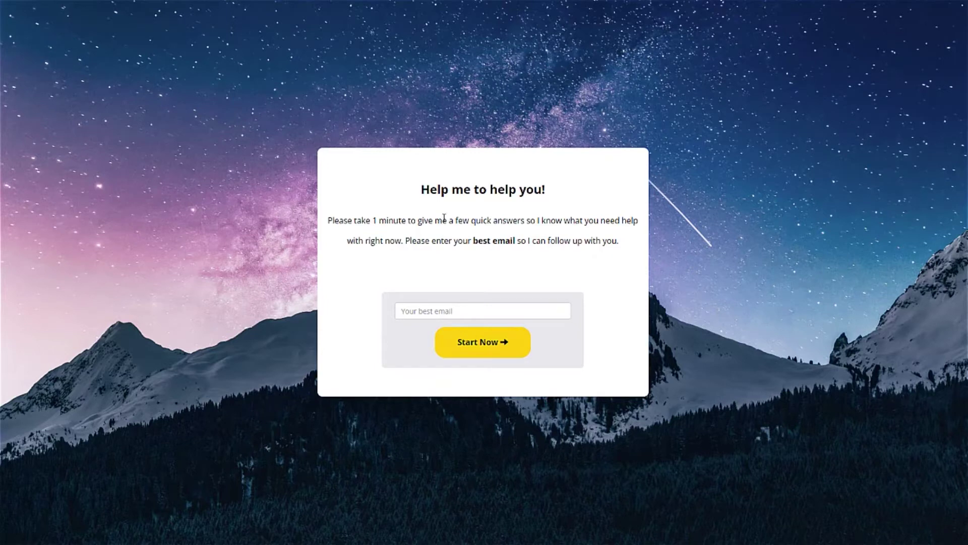
Start the live quiz with a test email and answer every question, ending with the no-budget option.
{"action": "left_click", "coordinate": [480, 311]}
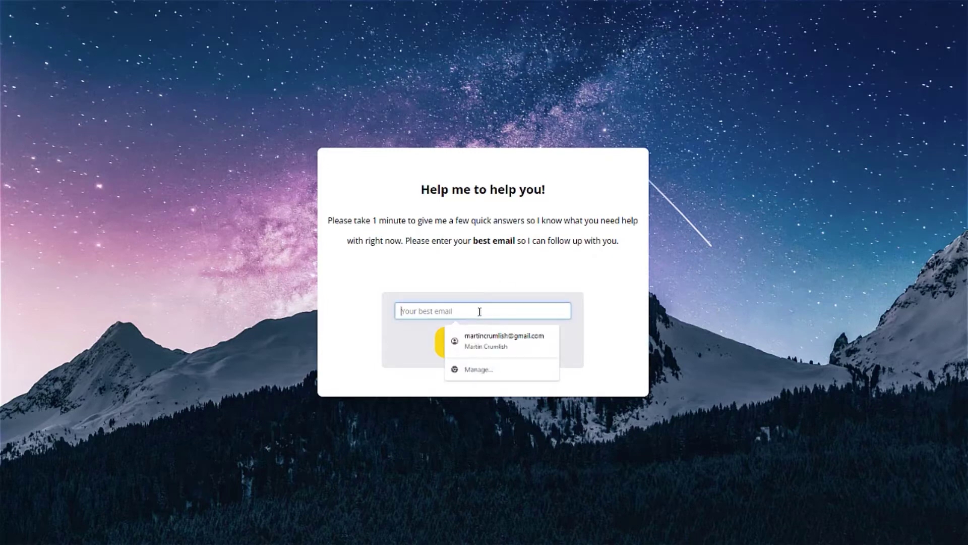
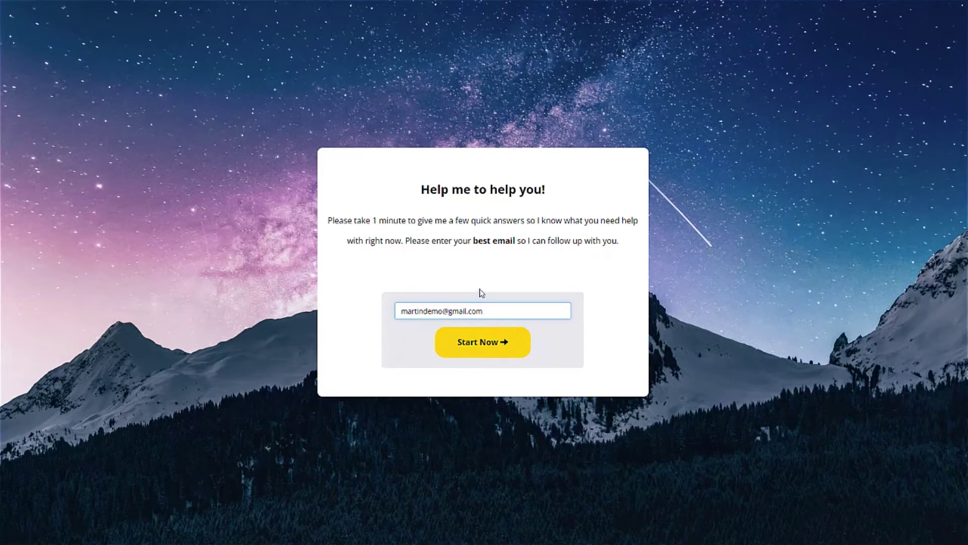
{"action": "left_click", "coordinate": [456, 343]}
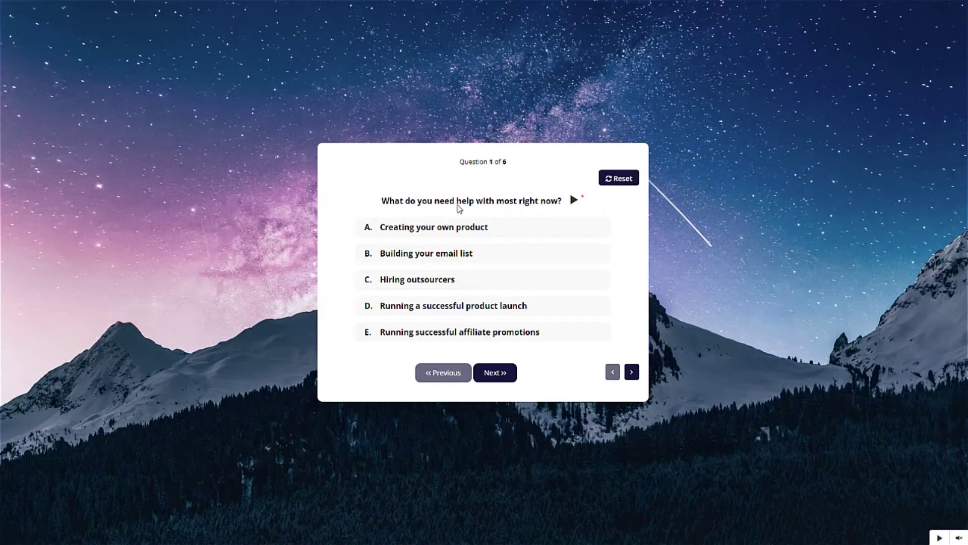
{"action": "left_click", "coordinate": [433, 224]}
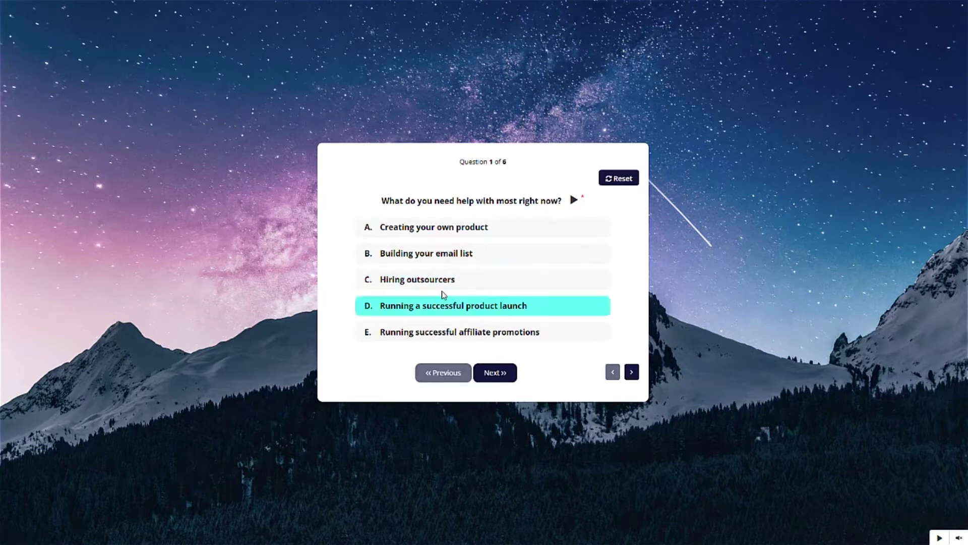
{"action": "left_click", "coordinate": [415, 283]}
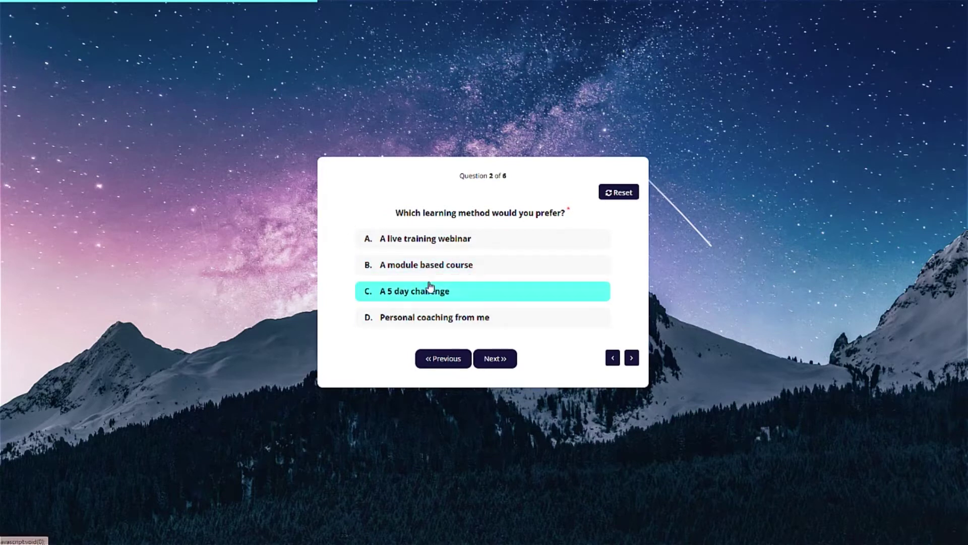
{"action": "left_click", "coordinate": [407, 323]}
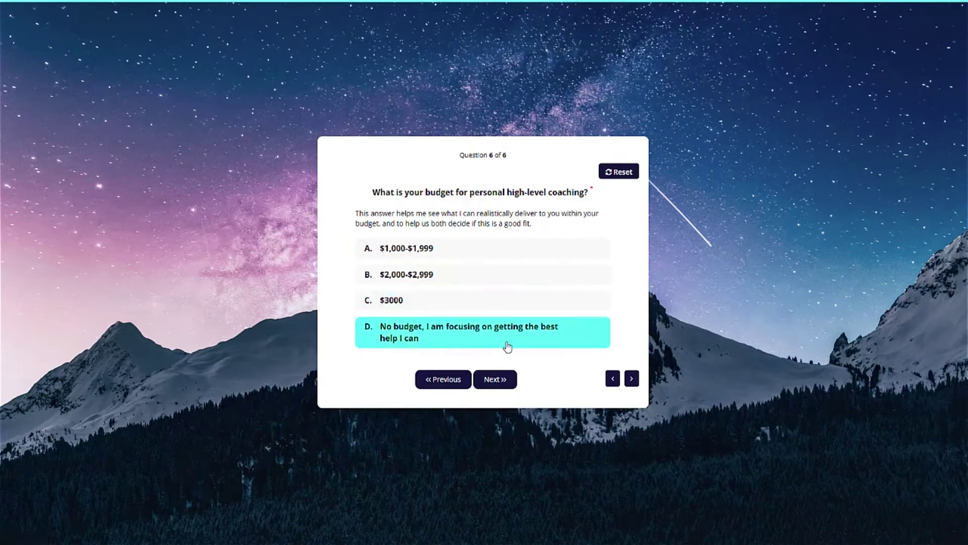
{"action": "left_click", "coordinate": [417, 339]}
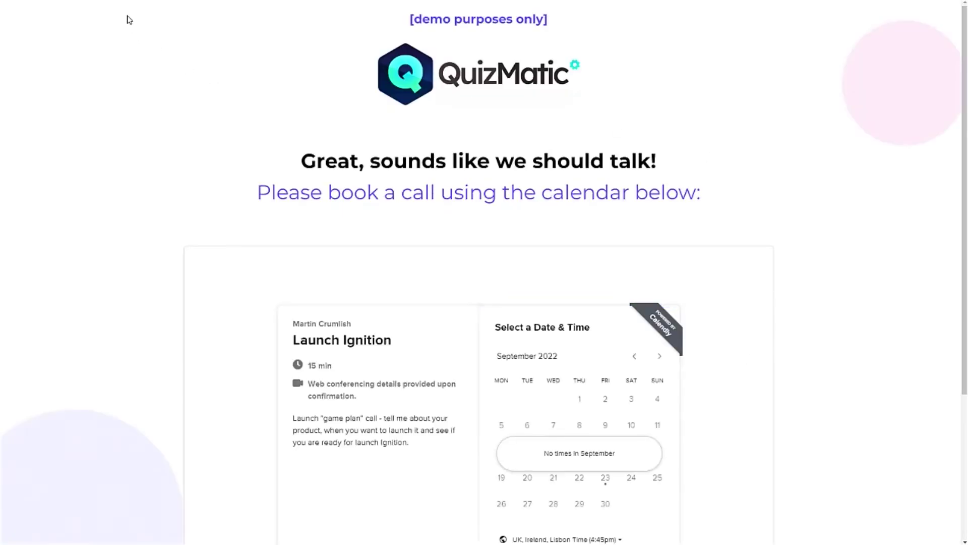
{"action": "scroll", "coordinate": [787, 126], "scroll_direction": "down", "scroll_amount": 1}
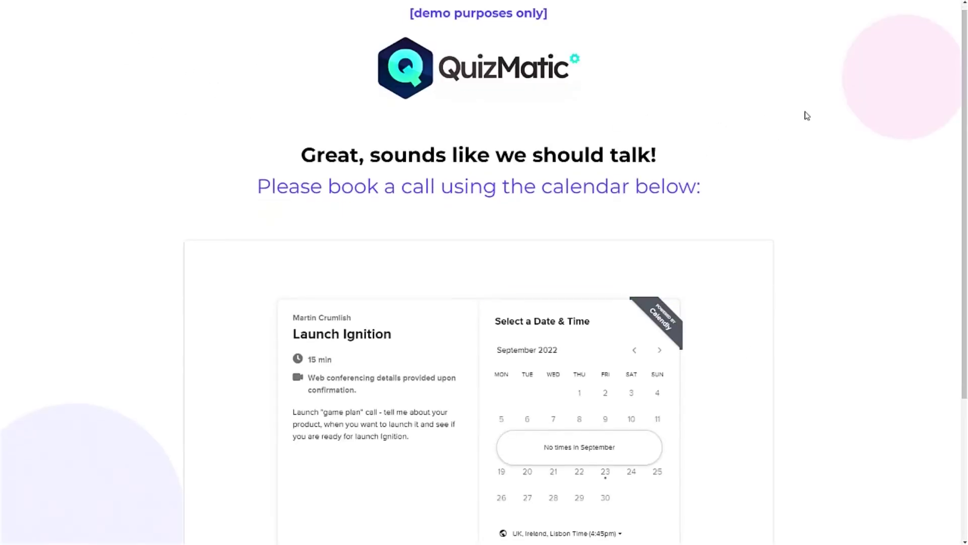
{"action": "scroll", "coordinate": [807, 121], "scroll_direction": "down", "scroll_amount": 3}
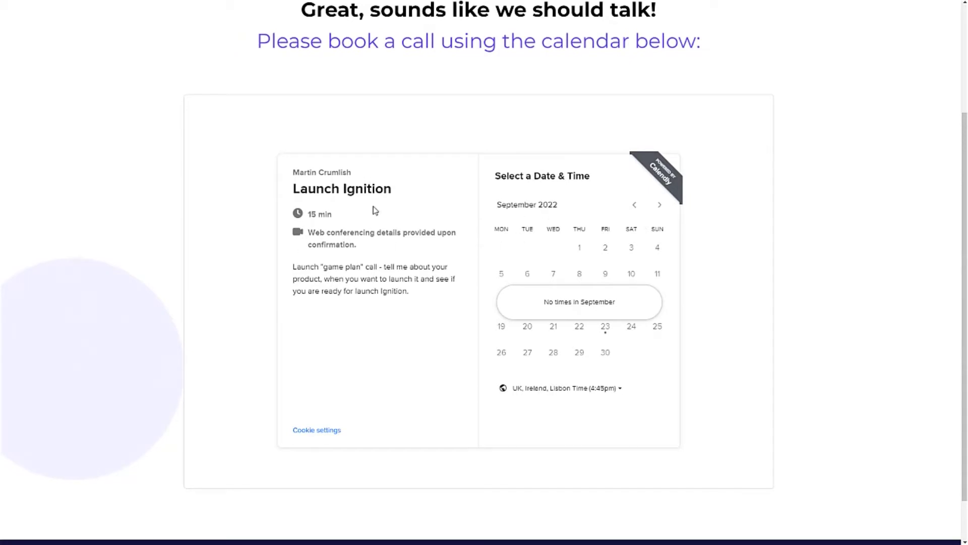
{"action": "scroll", "coordinate": [375, 210], "scroll_direction": "up", "scroll_amount": 3}
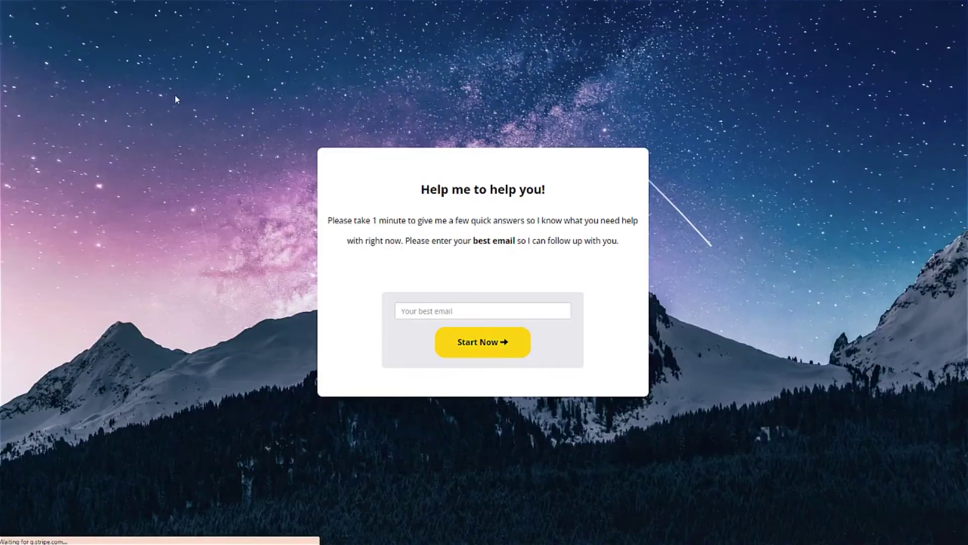
Restart the quiz with a dummy email and answer through Question 3, choosing the $97-$197 membership option.
{"action": "left_click", "coordinate": [429, 310]}
{"action": "type", "text": "dasdasdasdas@dssdsdsdds.com"}
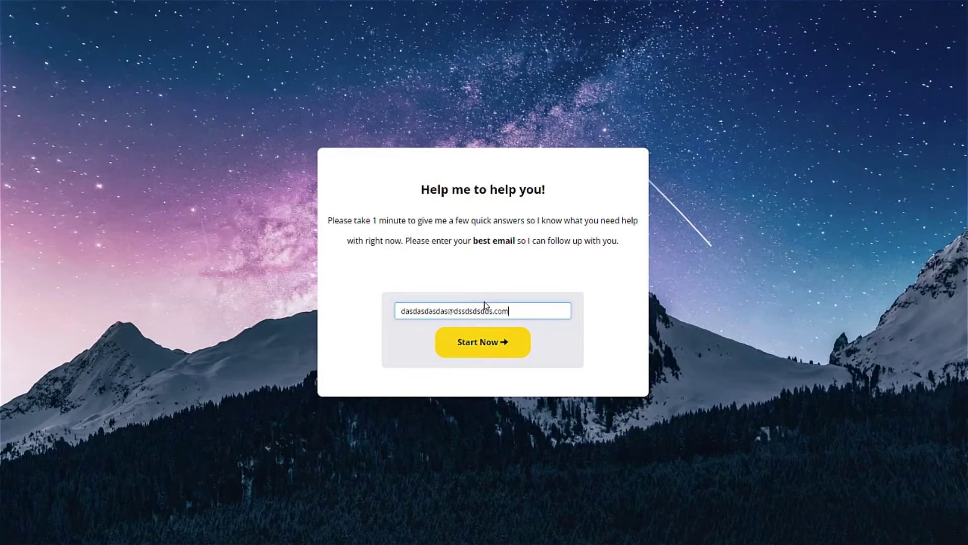
{"action": "left_click", "coordinate": [495, 341]}
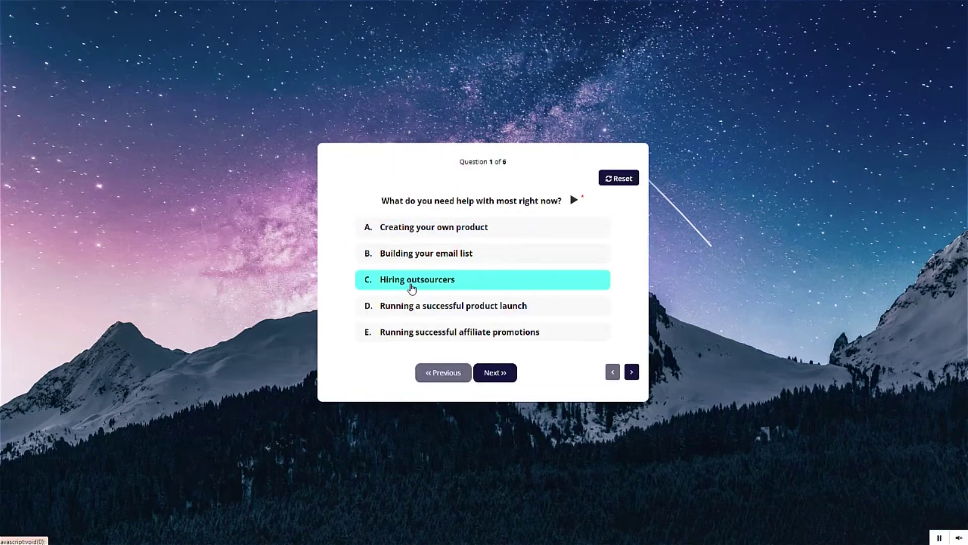
{"action": "left_click", "coordinate": [409, 258]}
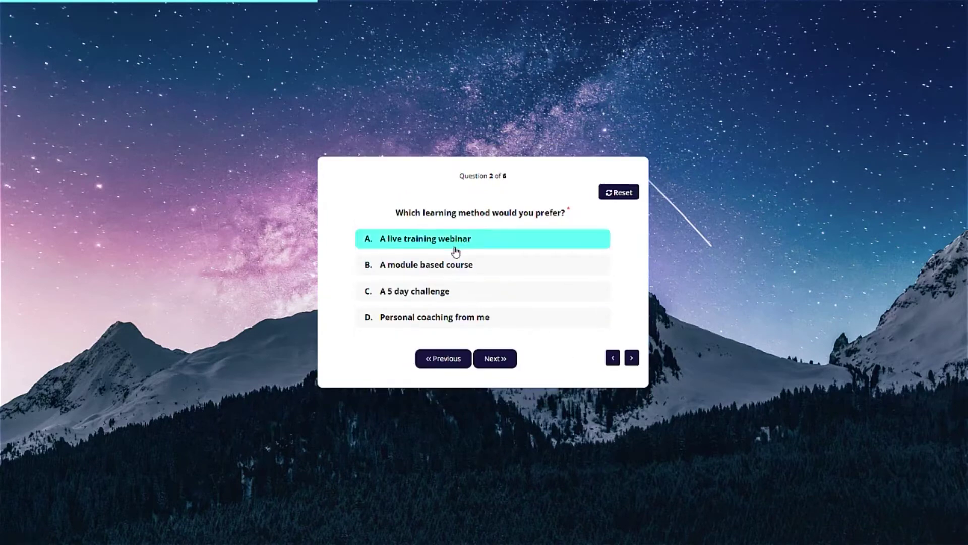
{"action": "left_click", "coordinate": [405, 263]}
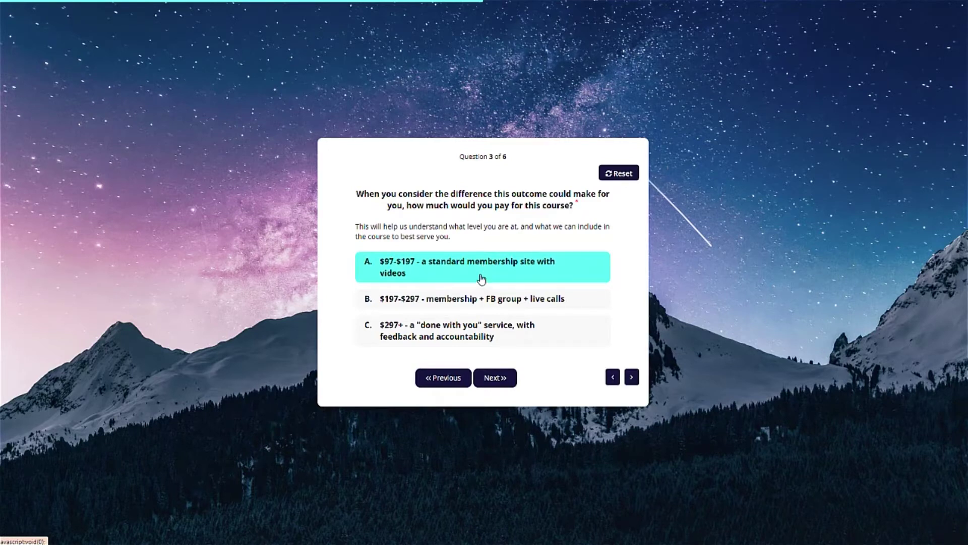
{"action": "left_click", "coordinate": [411, 271]}
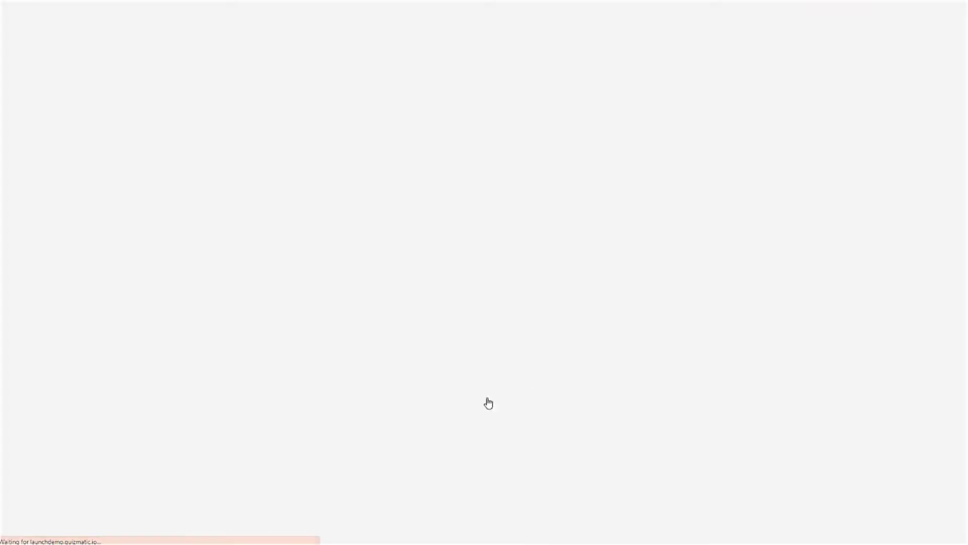
Review the course result page's discount code, close the launch links, and open the Welcome Page editor.
{"action": "scroll", "coordinate": [692, 286], "scroll_direction": "down", "scroll_amount": 1}
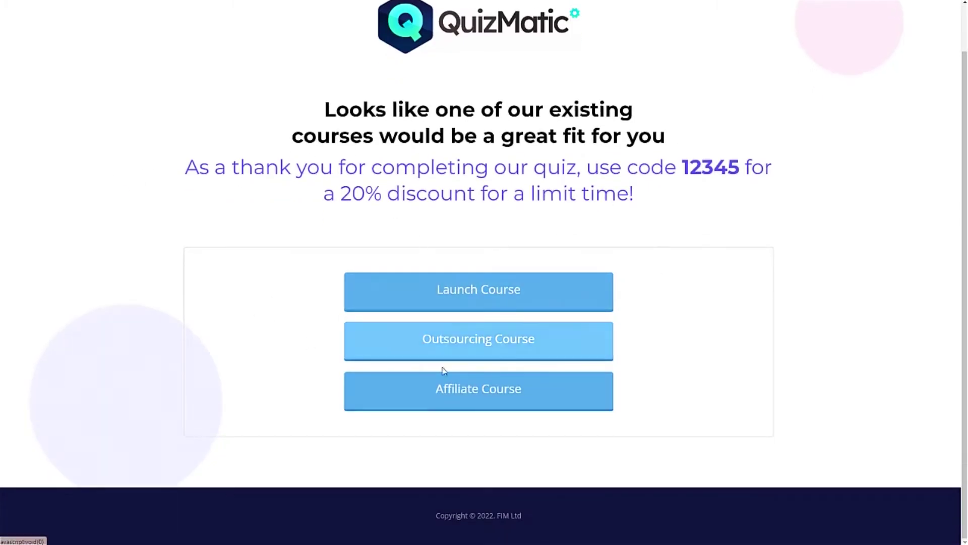
{"action": "left_click_drag", "start_coordinate": [671, 172], "coordinate": [718, 168]}
{"action": "left_click", "coordinate": [750, 172]}
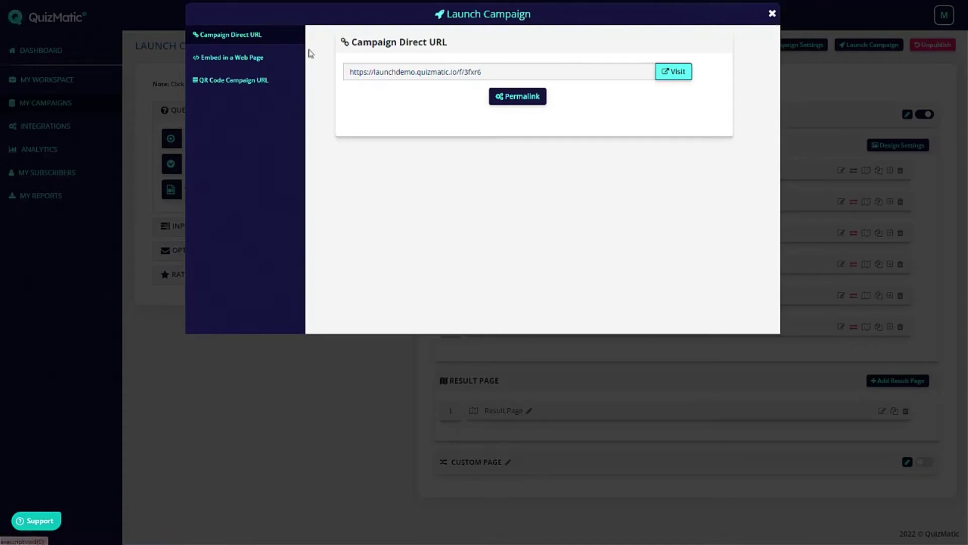
{"action": "left_click", "coordinate": [772, 13]}
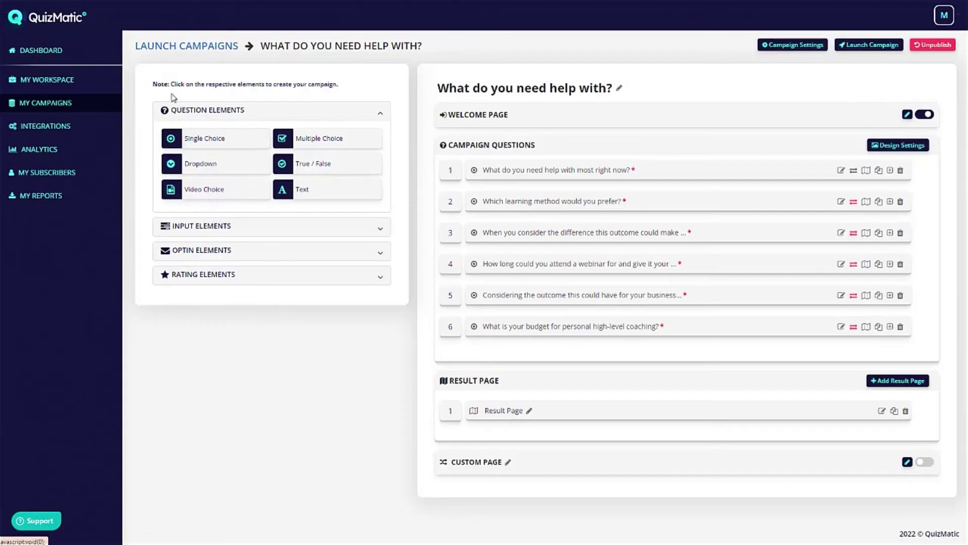
{"action": "left_click", "coordinate": [907, 114]}
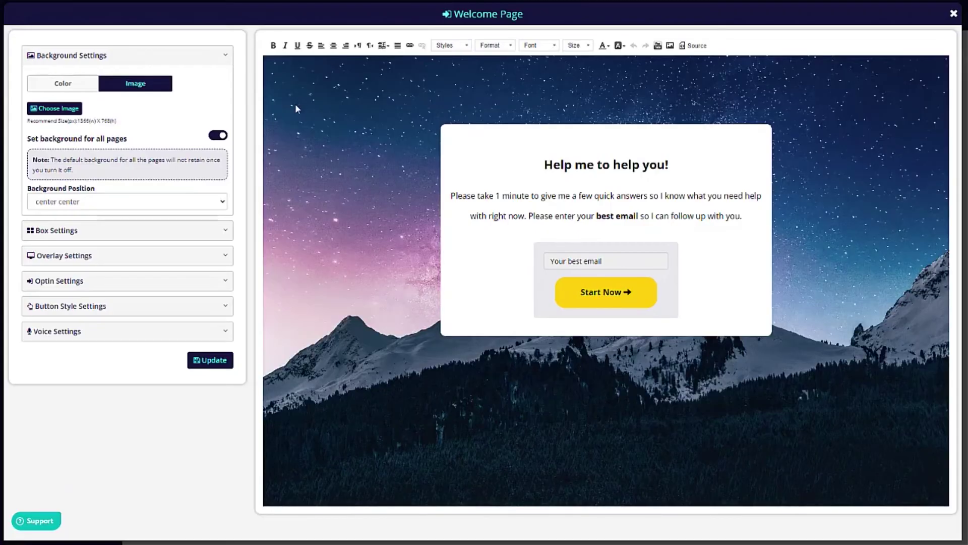
{"action": "left_click", "coordinate": [602, 167]}
{"action": "double_click", "coordinate": [547, 163]}
{"action": "left_click", "coordinate": [656, 164]}
{"action": "type", "text": "asd"}
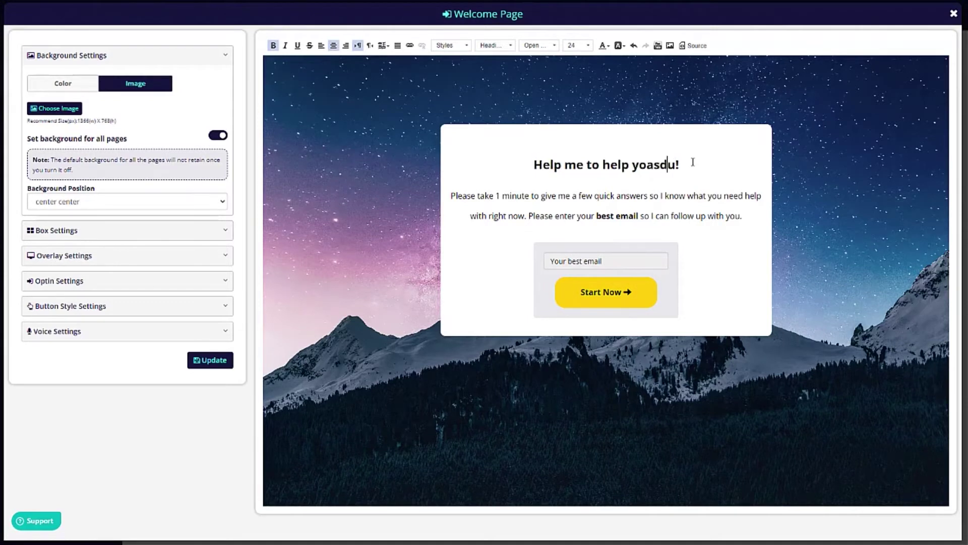
{"action": "type", "text": "asd"}
{"action": "key", "text": "ctrl+z"}
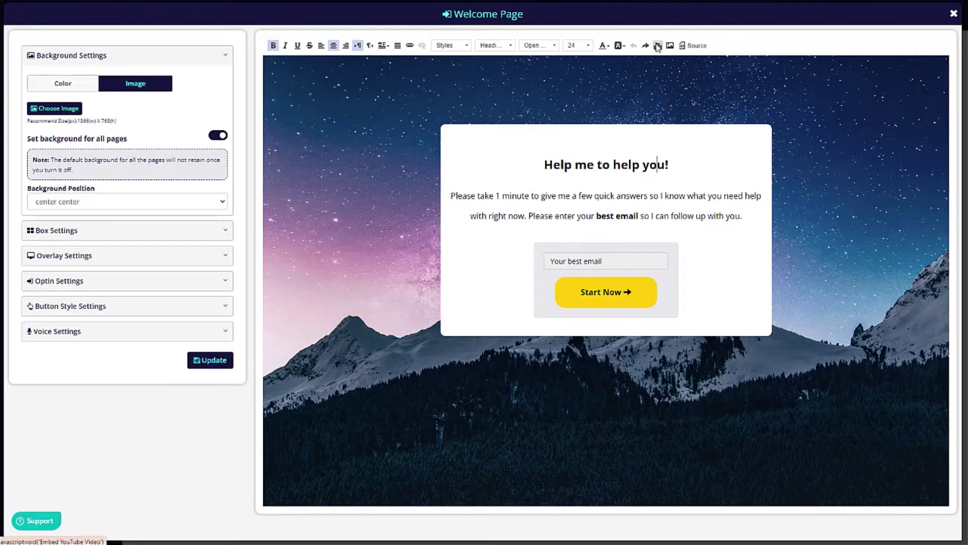
{"action": "left_click", "coordinate": [695, 46]}
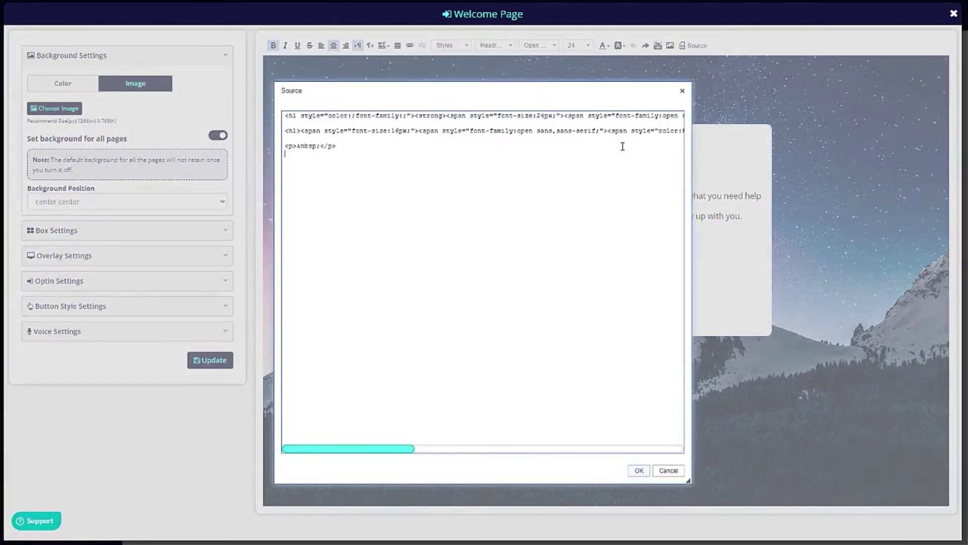
{"action": "left_click", "coordinate": [342, 154]}
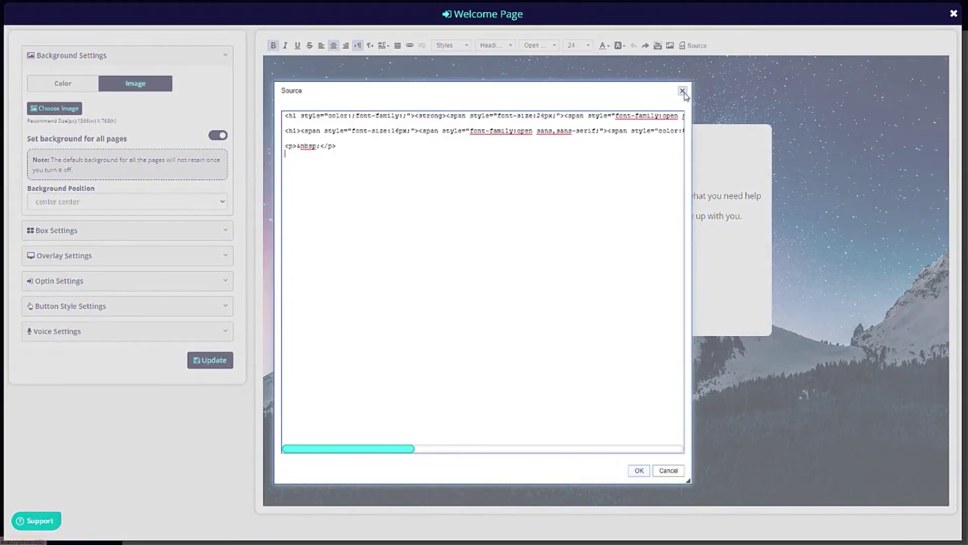
{"action": "left_click", "coordinate": [683, 91]}
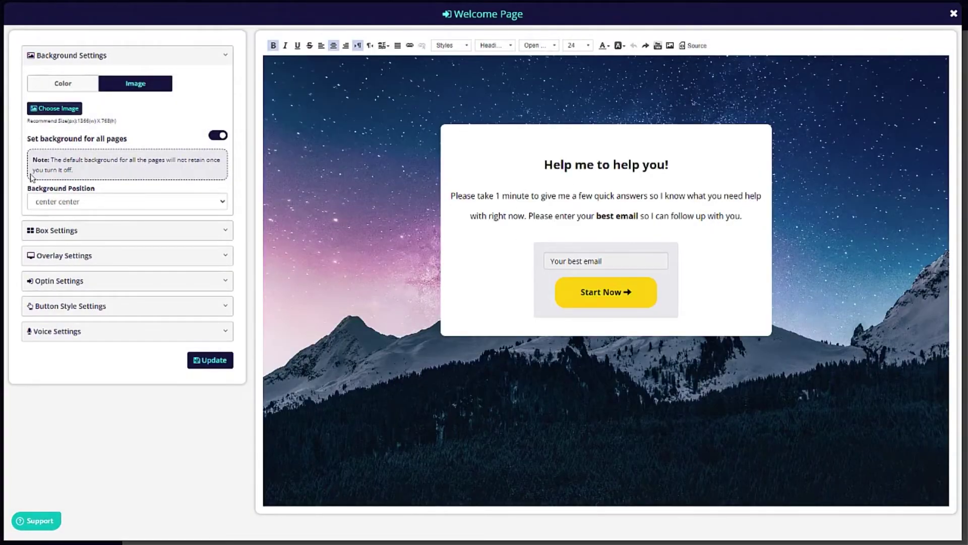
{"action": "left_click", "coordinate": [67, 231]}
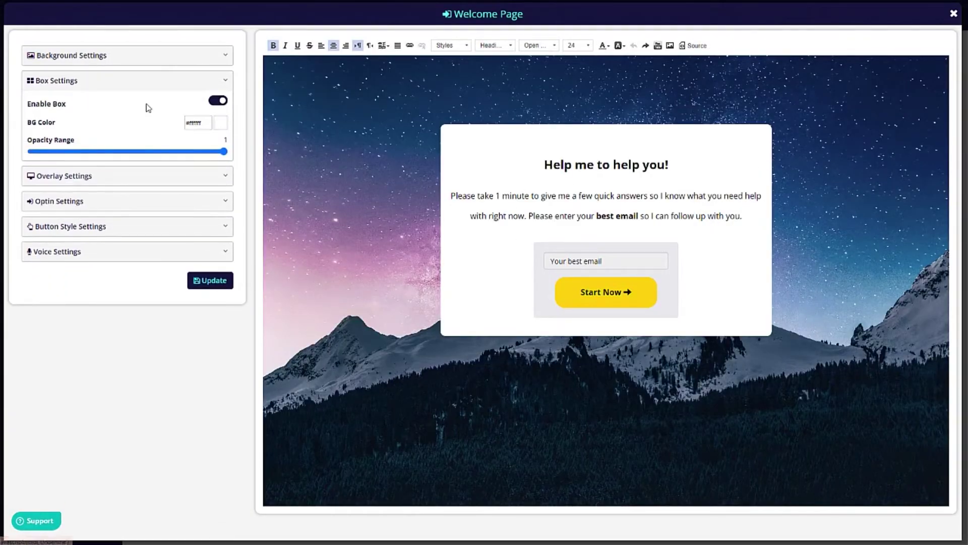
Toggle the white content box and the background colour overlay off and back, leaving both unchanged.
{"action": "left_click", "coordinate": [217, 101]}
{"action": "left_click", "coordinate": [219, 102]}
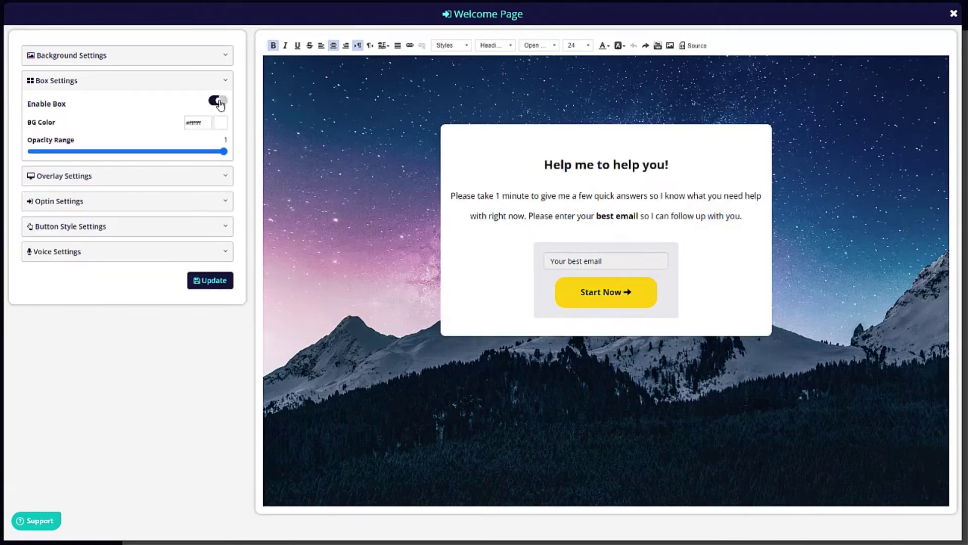
{"action": "left_click", "coordinate": [218, 102]}
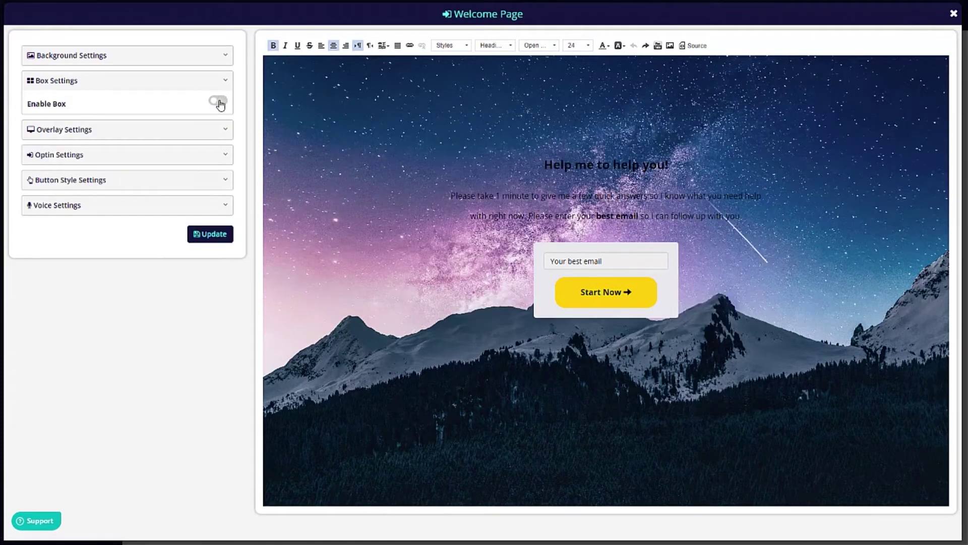
{"action": "left_click", "coordinate": [218, 101]}
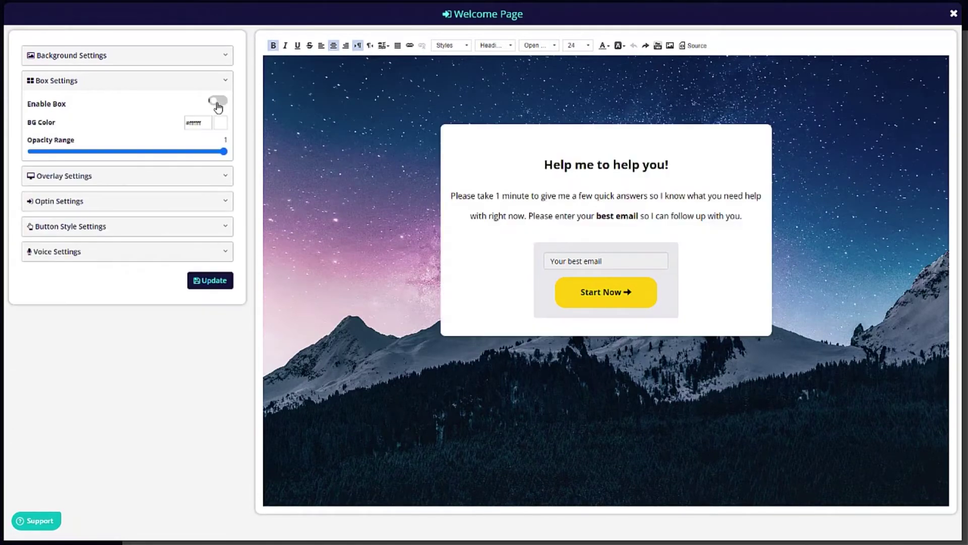
{"action": "left_click", "coordinate": [75, 177]}
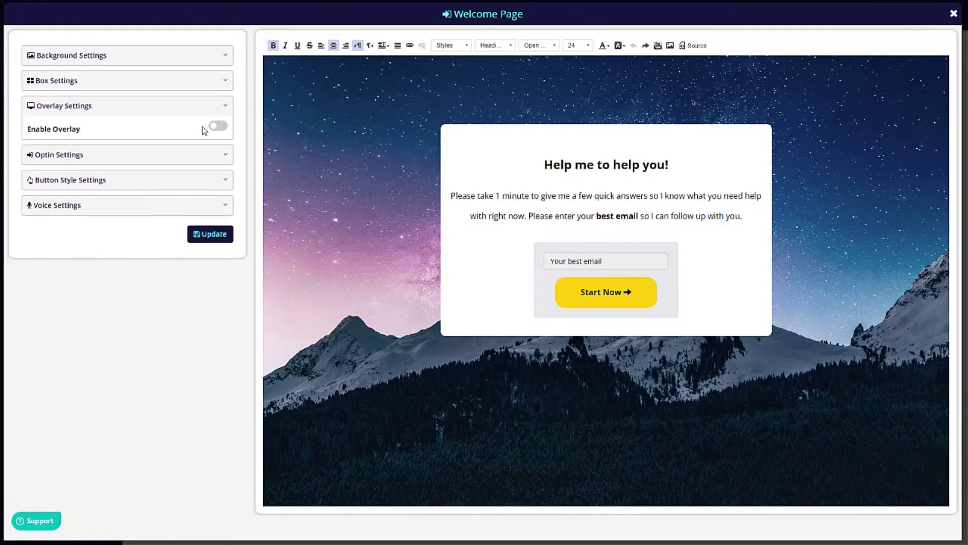
{"action": "left_click", "coordinate": [218, 126]}
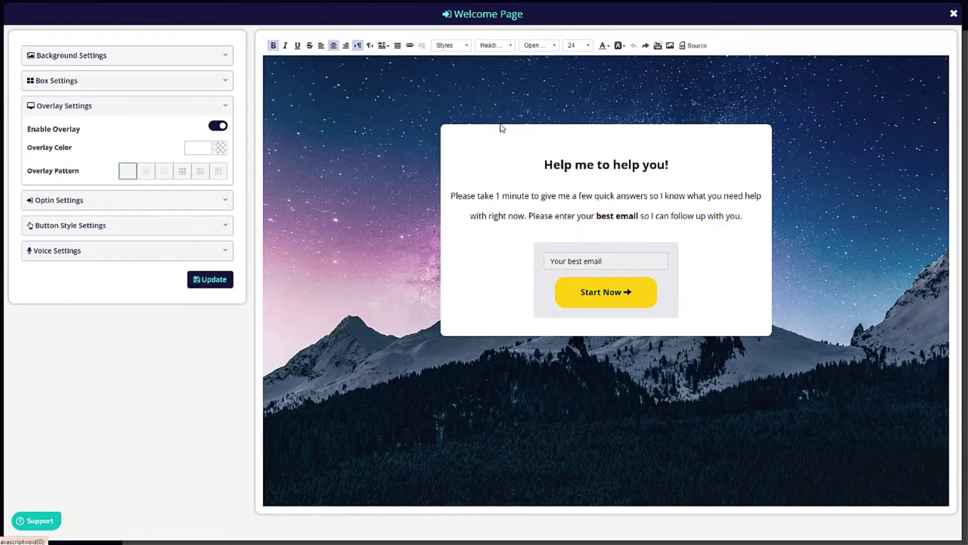
{"action": "left_click", "coordinate": [218, 125]}
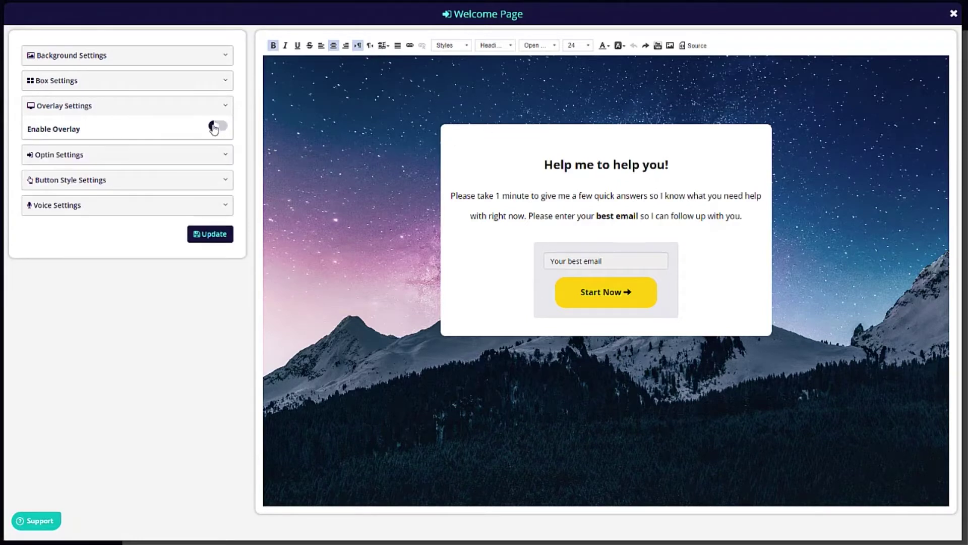
Toggle the email optin form off and on and Text To Speech on and off, restoring both.
{"action": "left_click", "coordinate": [71, 154]}
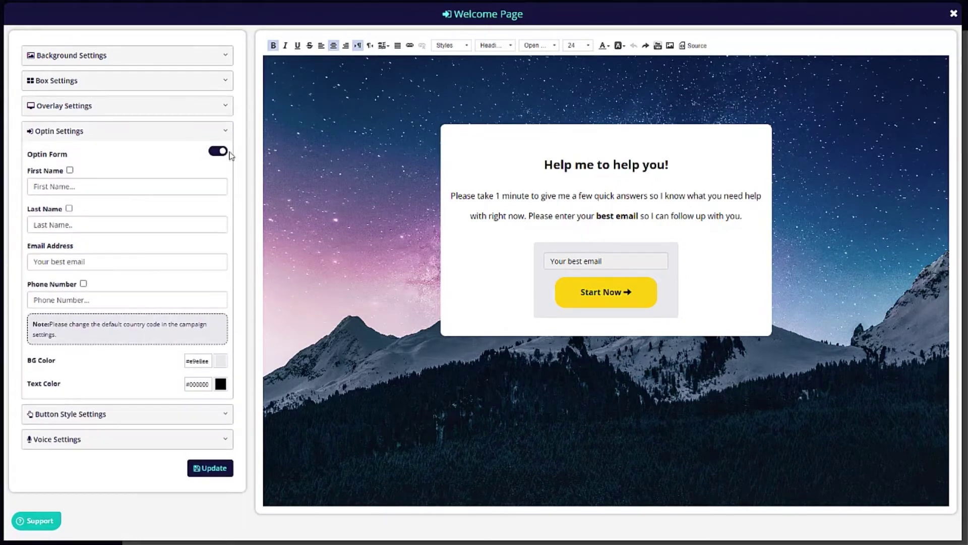
{"action": "left_click", "coordinate": [218, 151]}
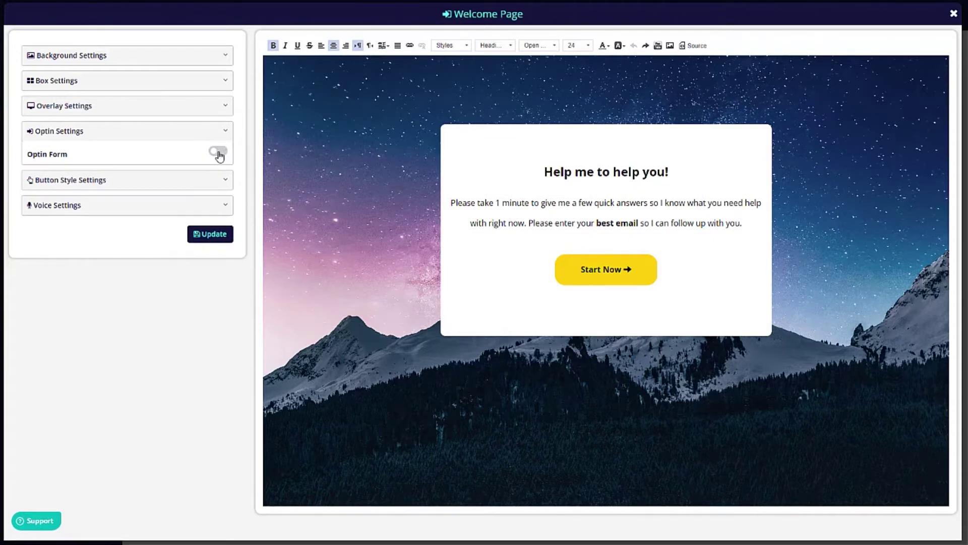
{"action": "left_click", "coordinate": [218, 152]}
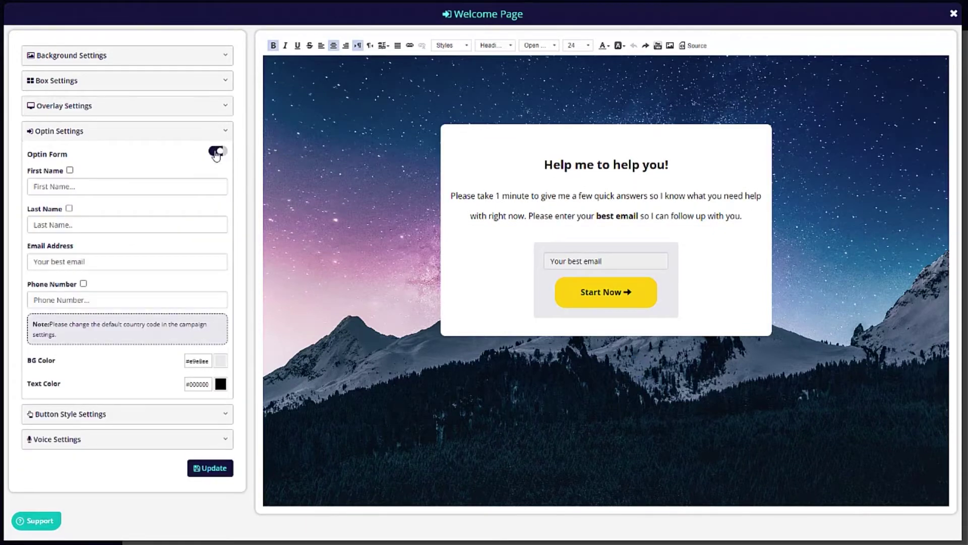
{"action": "left_click", "coordinate": [79, 425]}
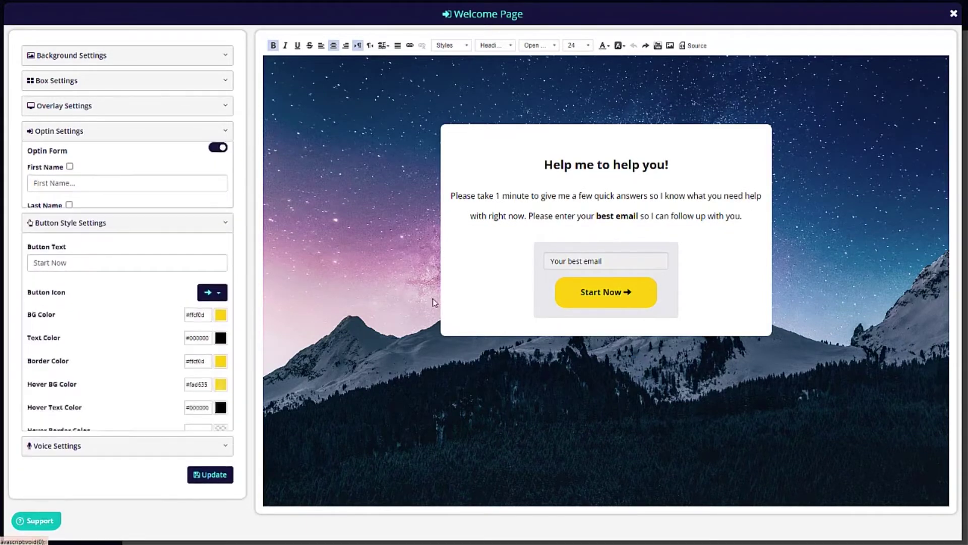
{"action": "left_click", "coordinate": [67, 450]}
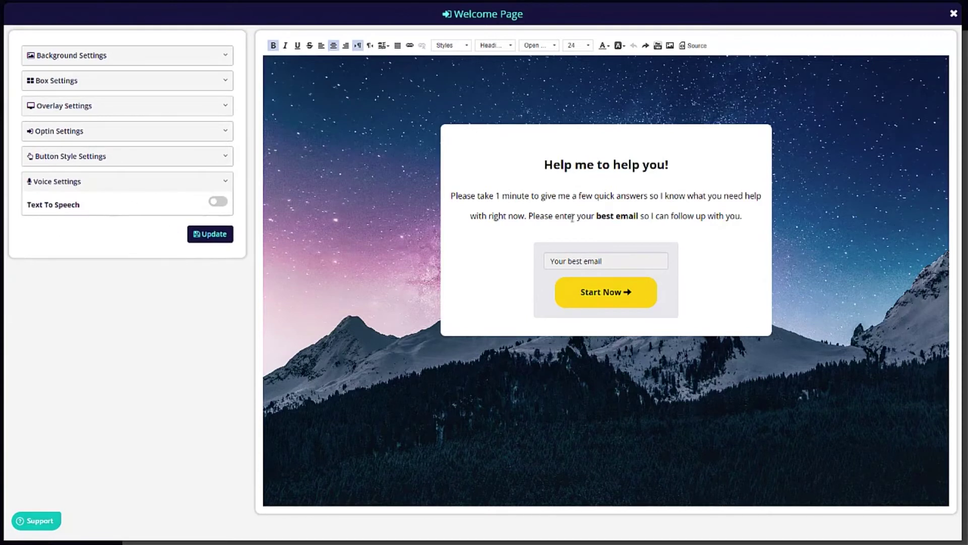
{"action": "left_click", "coordinate": [217, 202]}
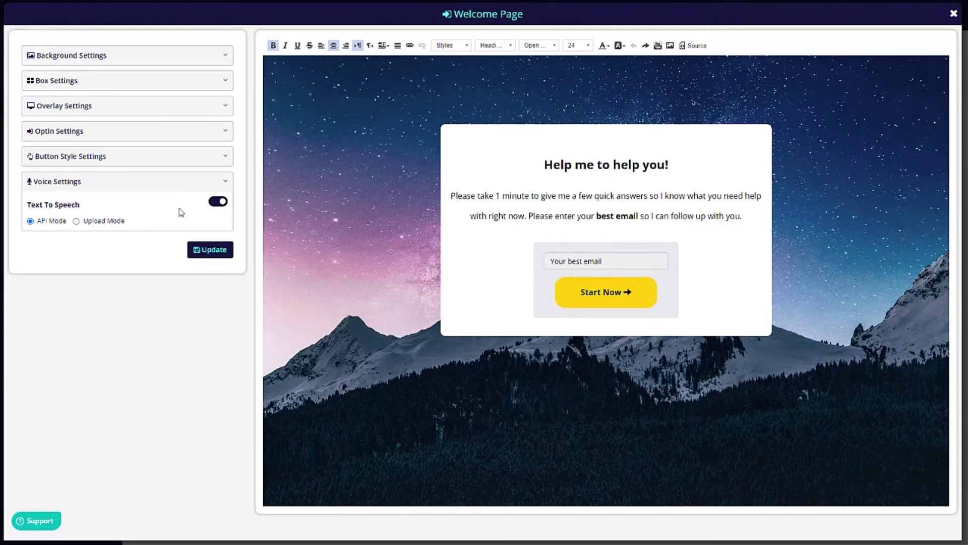
{"action": "left_click", "coordinate": [218, 203]}
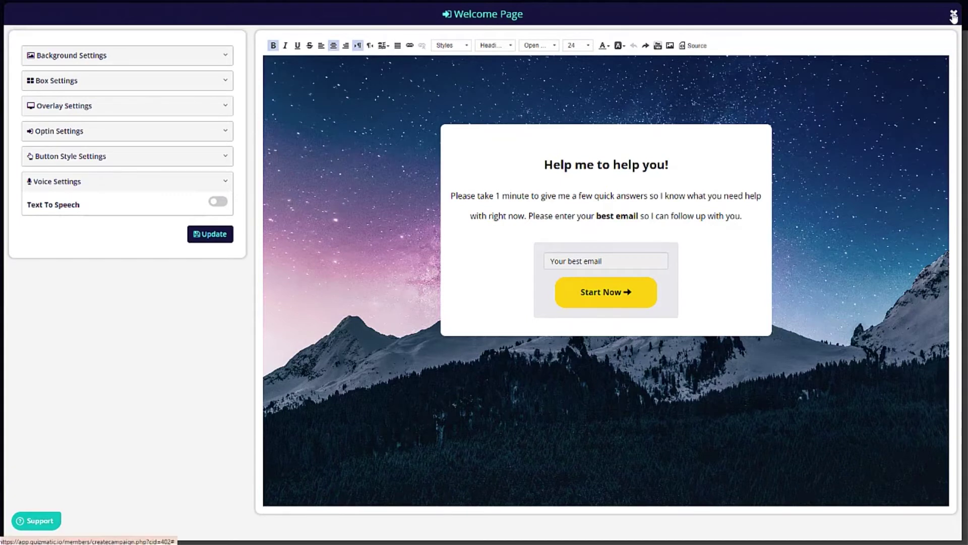
{"action": "left_click", "coordinate": [96, 57]}
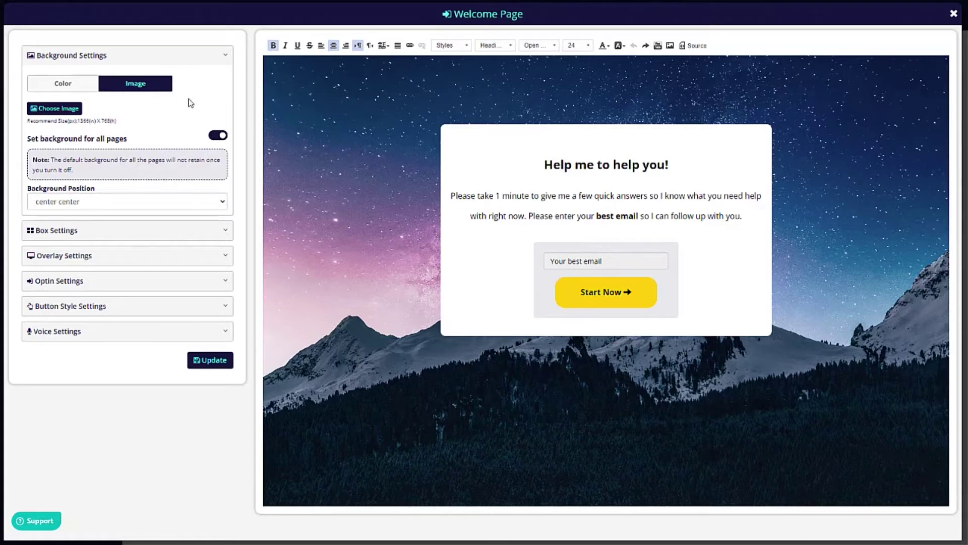
Keep the image background and browse the Your Uploads, Unsplash and Pexels image libraries.
{"action": "left_click", "coordinate": [71, 89]}
{"action": "left_click", "coordinate": [116, 86]}
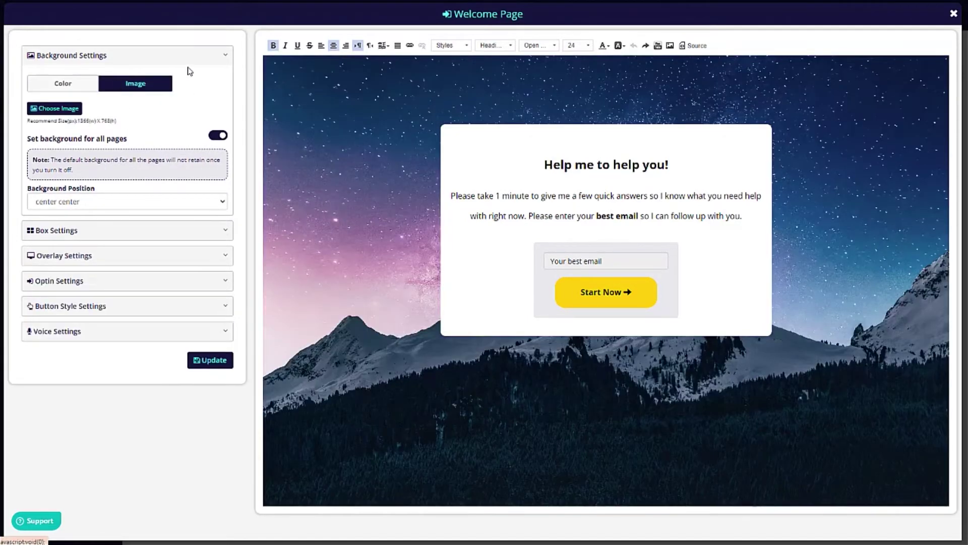
{"action": "left_click", "coordinate": [70, 108]}
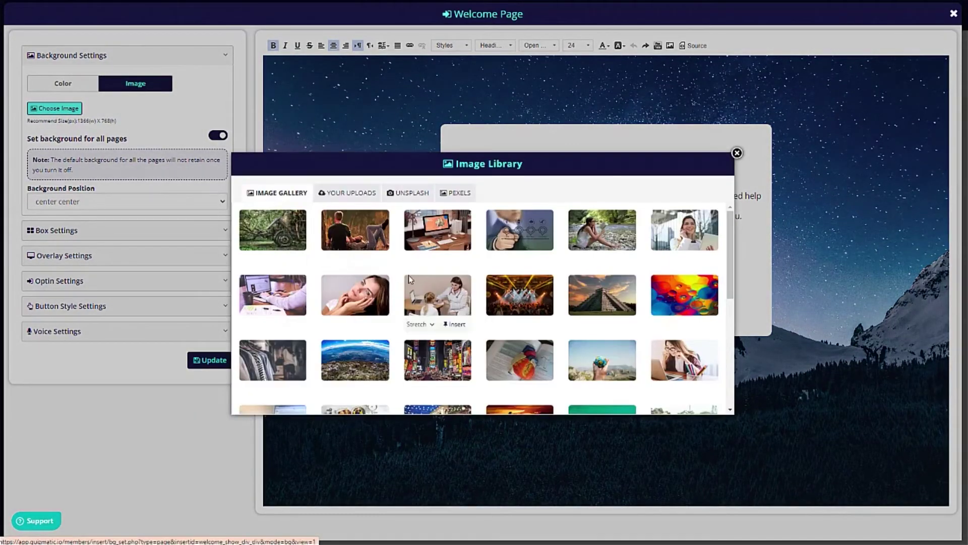
{"action": "left_click", "coordinate": [353, 193]}
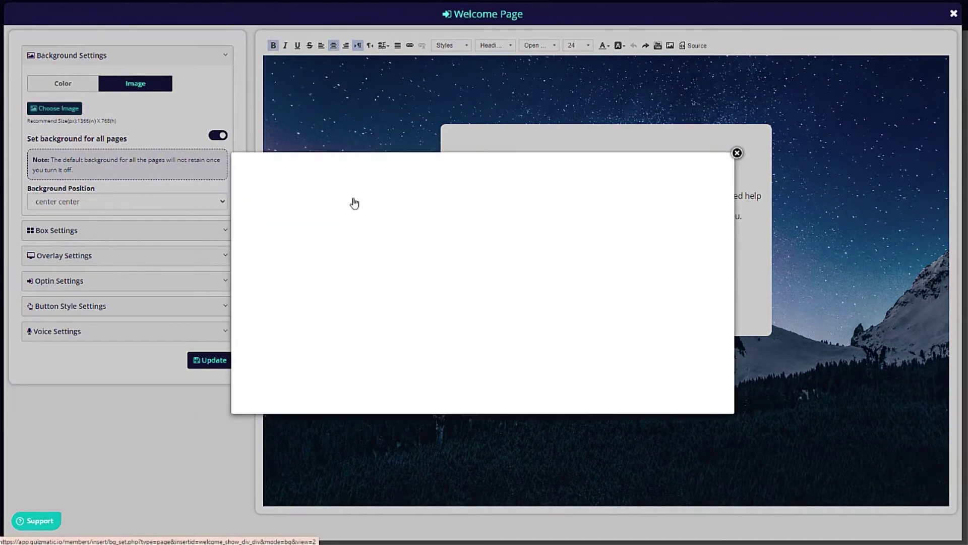
{"action": "left_click", "coordinate": [409, 194]}
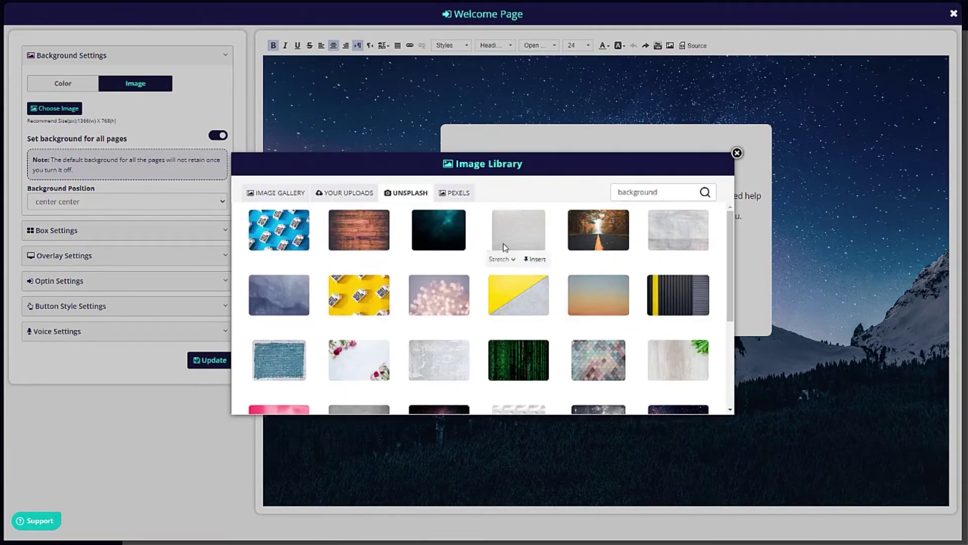
{"action": "left_click", "coordinate": [457, 196]}
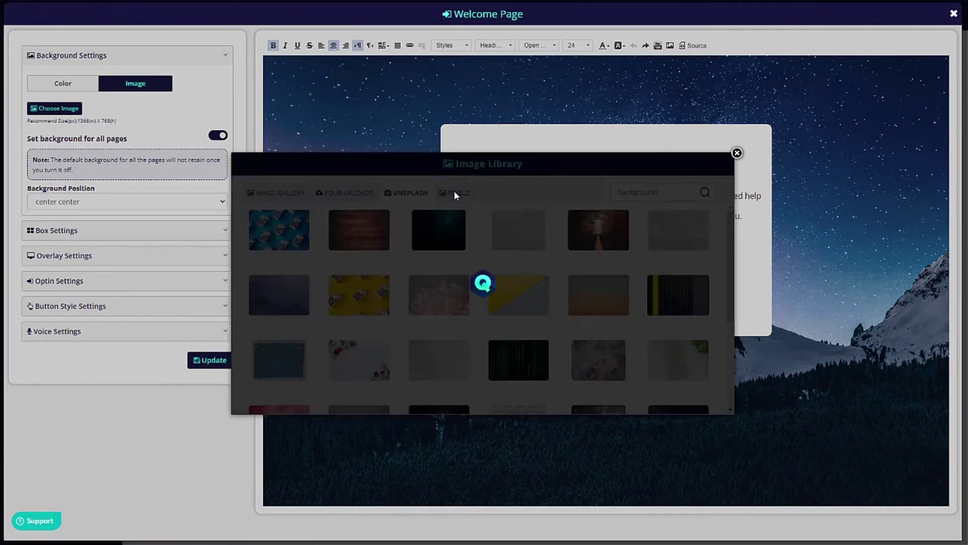
Search the library for 'mountains', then close it and the Welcome Page editor without choosing an image.
{"action": "left_click", "coordinate": [677, 197]}
{"action": "double_click", "coordinate": [677, 198]}
{"action": "type", "text": "mountains"}
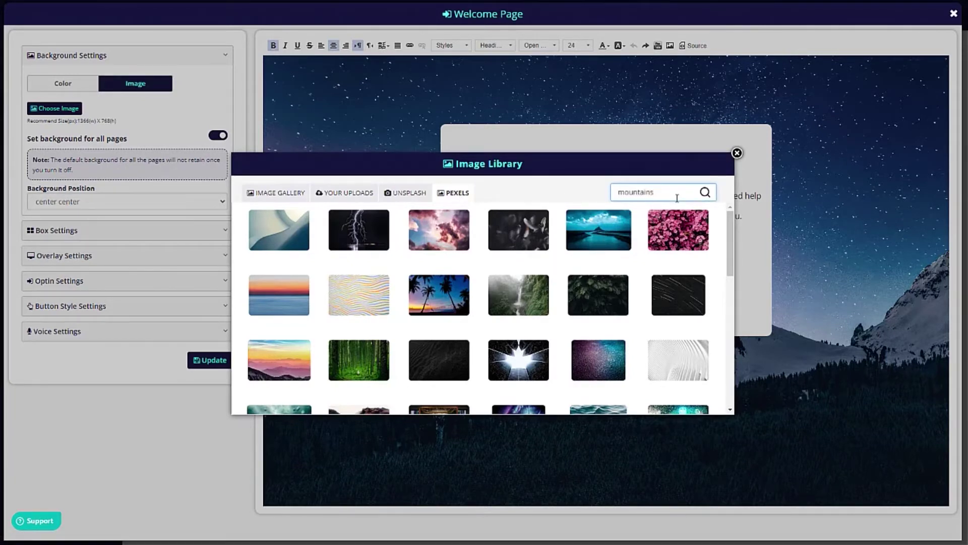
{"action": "left_click", "coordinate": [705, 193]}
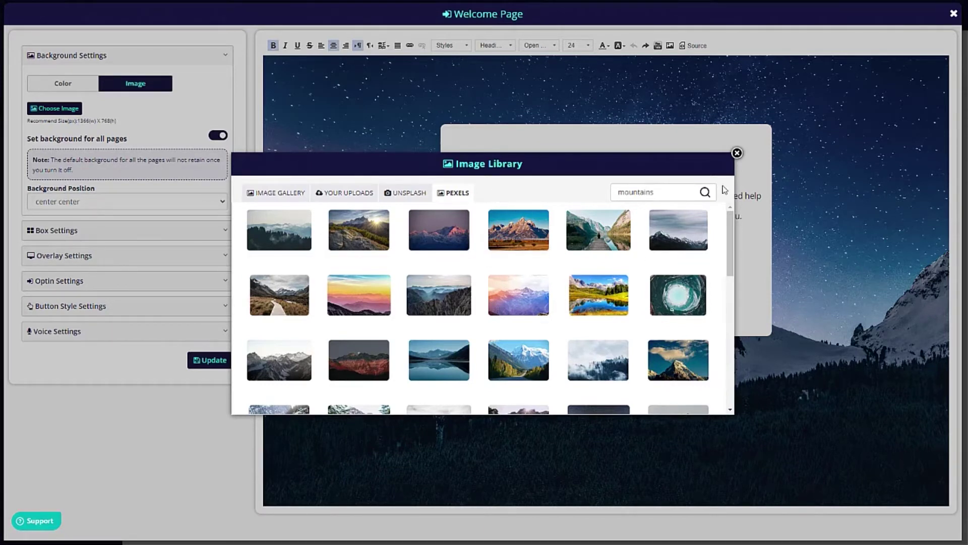
{"action": "left_click", "coordinate": [736, 154]}
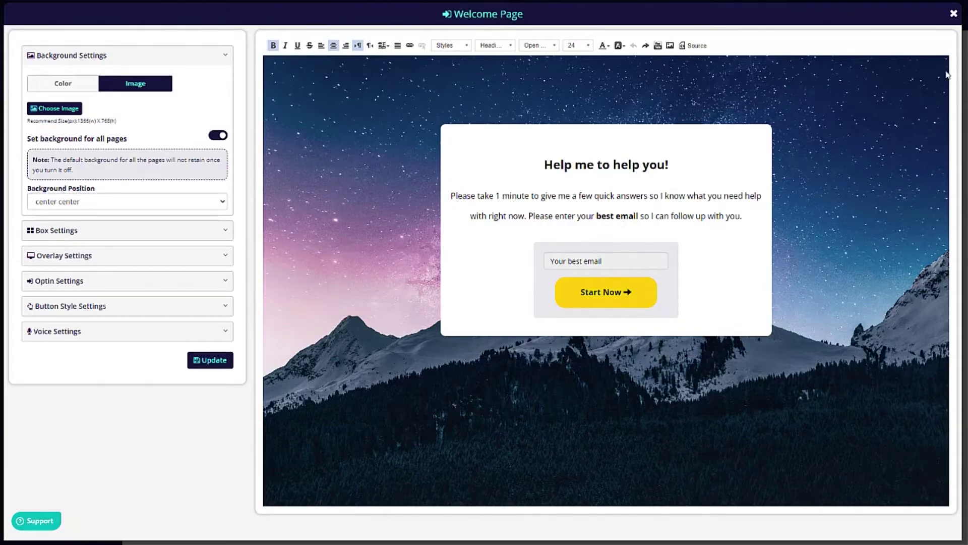
{"action": "left_click", "coordinate": [952, 15]}
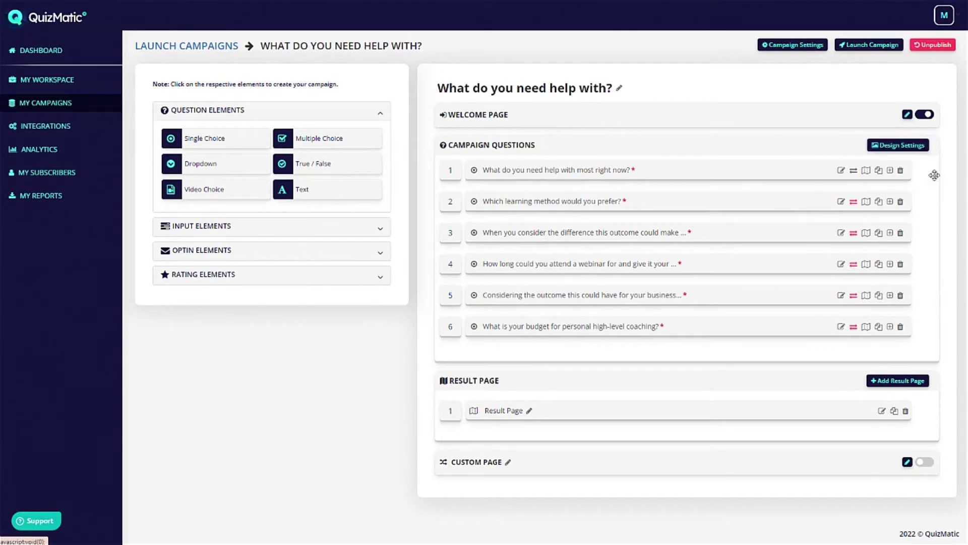
{"action": "left_click", "coordinate": [915, 147]}
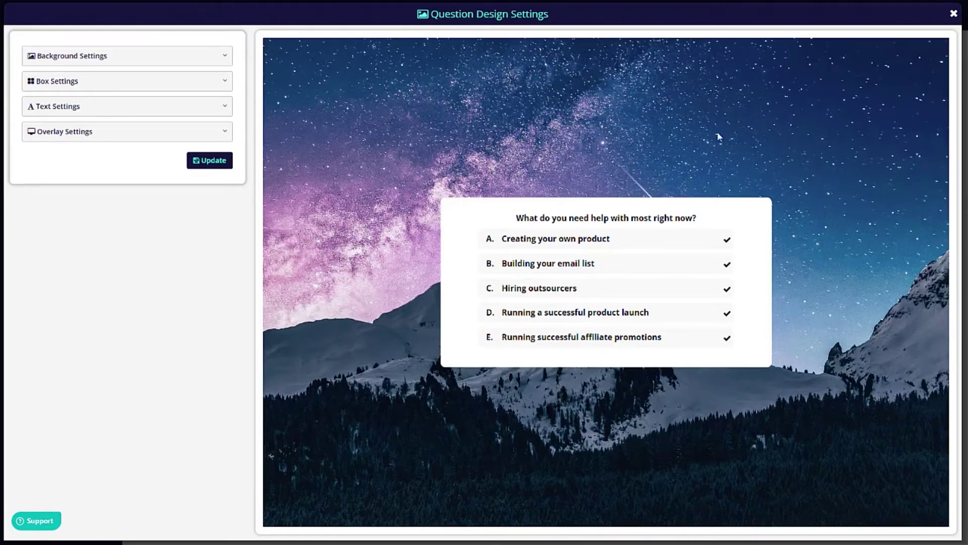
{"action": "left_click", "coordinate": [67, 81]}
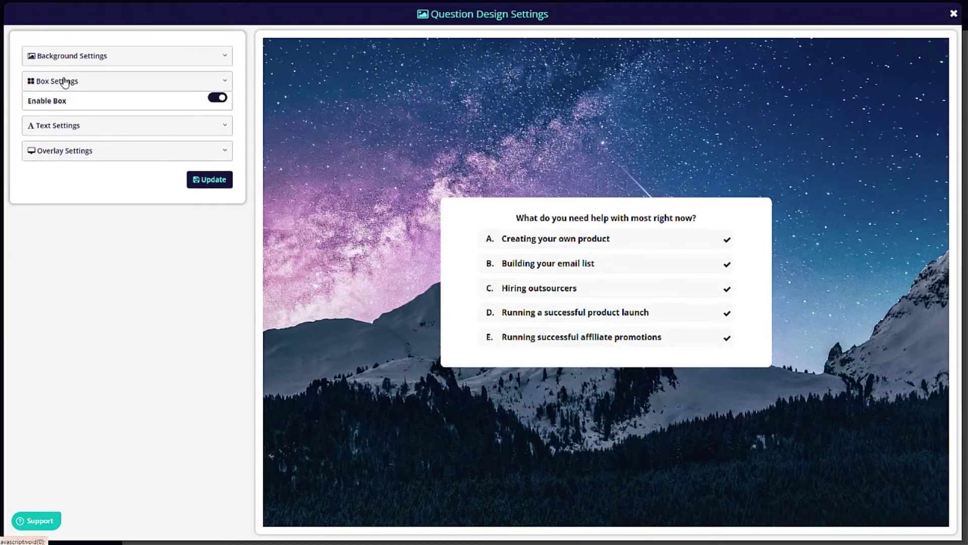
{"action": "left_click", "coordinate": [218, 102]}
{"action": "left_click", "coordinate": [217, 103]}
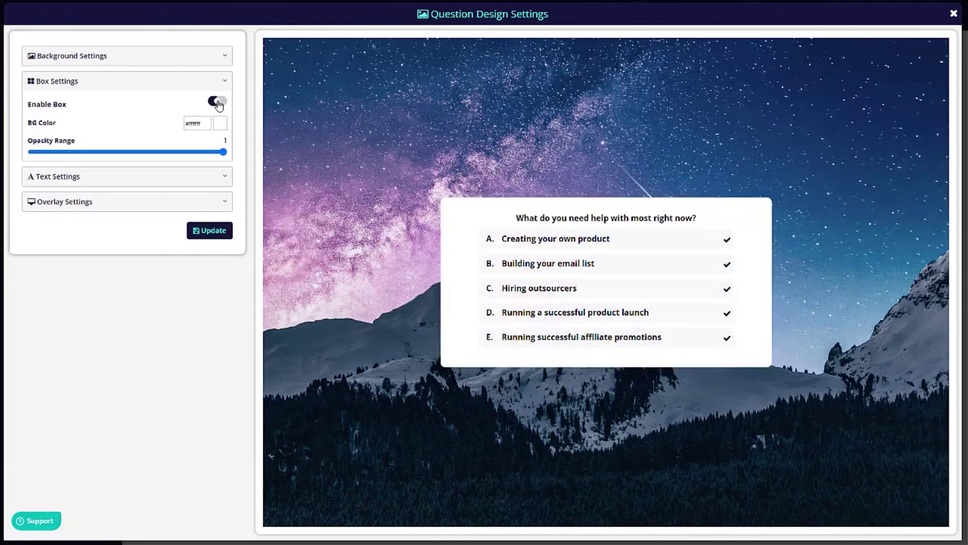
{"action": "mouse_move", "coordinate": [219, 151]}
{"action": "left_mouse_down"}
{"action": "mouse_move", "coordinate": [123, 152]}
{"action": "mouse_move", "coordinate": [224, 152]}
{"action": "left_mouse_up"}
{"action": "left_click", "coordinate": [119, 177]}
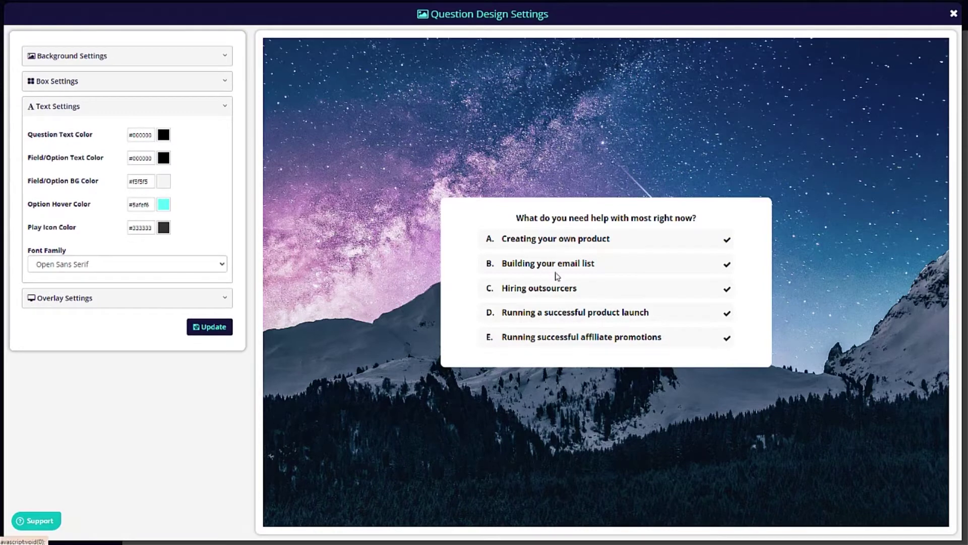
{"action": "left_click", "coordinate": [89, 301]}
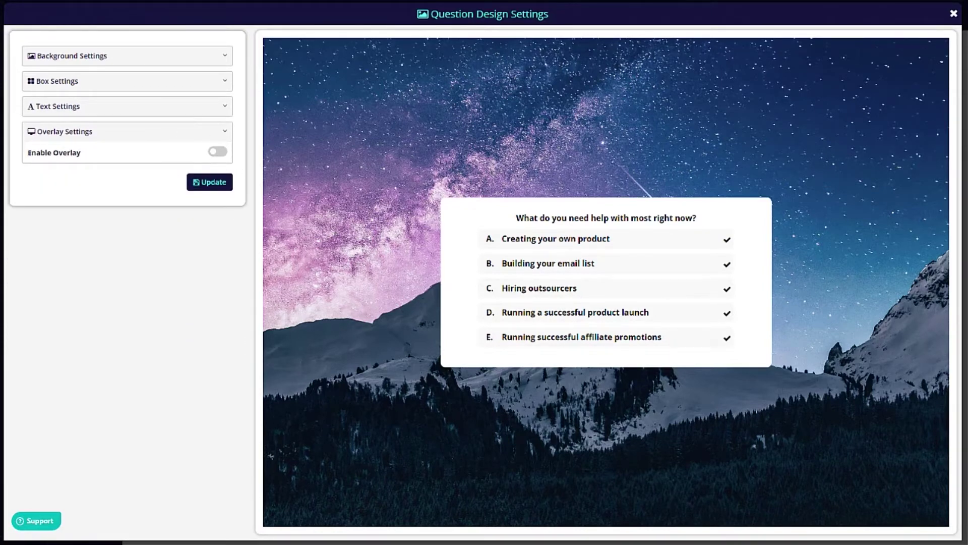
{"action": "left_click", "coordinate": [954, 14]}
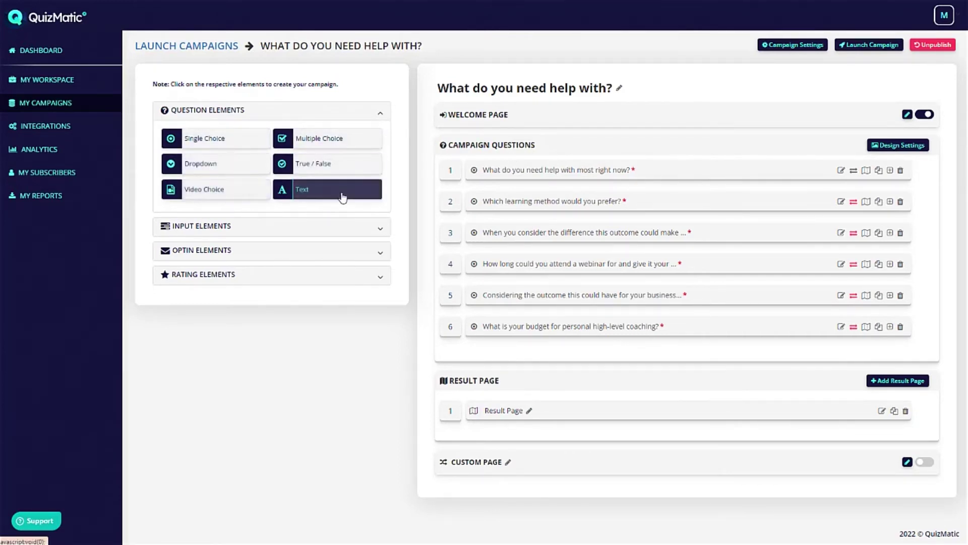
{"action": "left_click", "coordinate": [244, 227]}
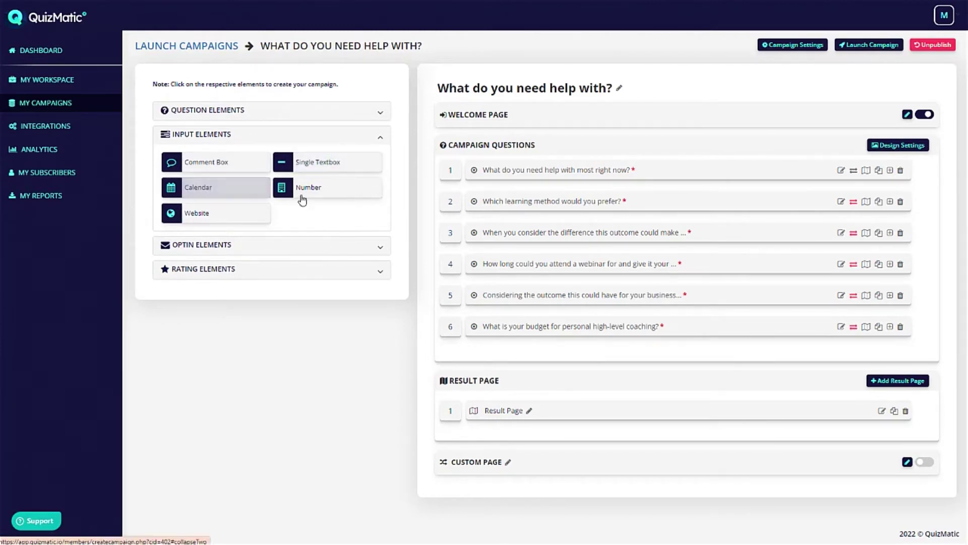
{"action": "left_click", "coordinate": [222, 245]}
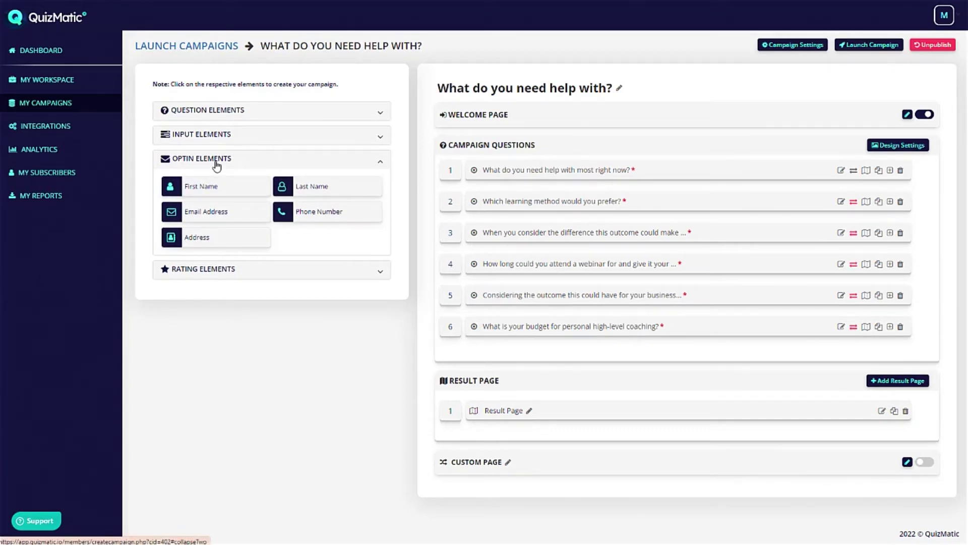
{"action": "left_click", "coordinate": [217, 270]}
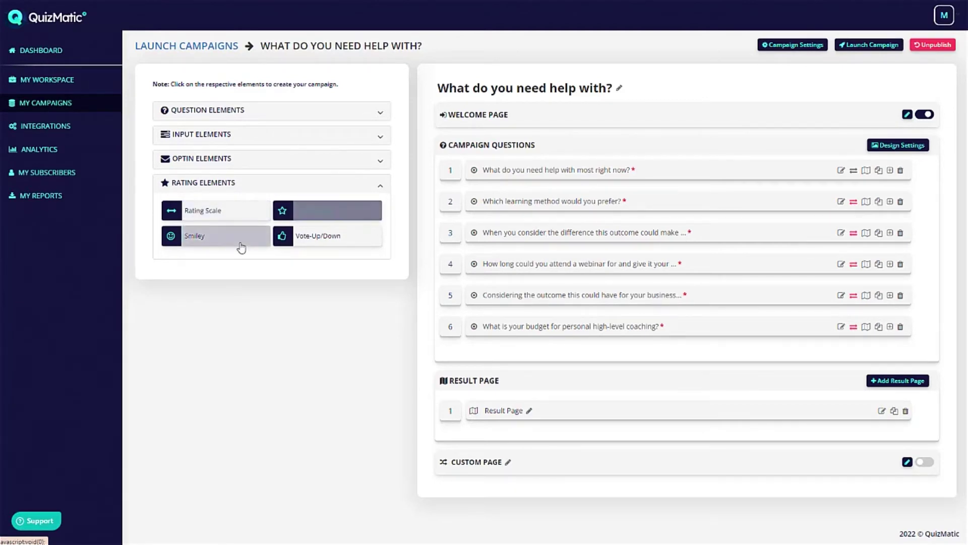
{"action": "left_click", "coordinate": [320, 214]}
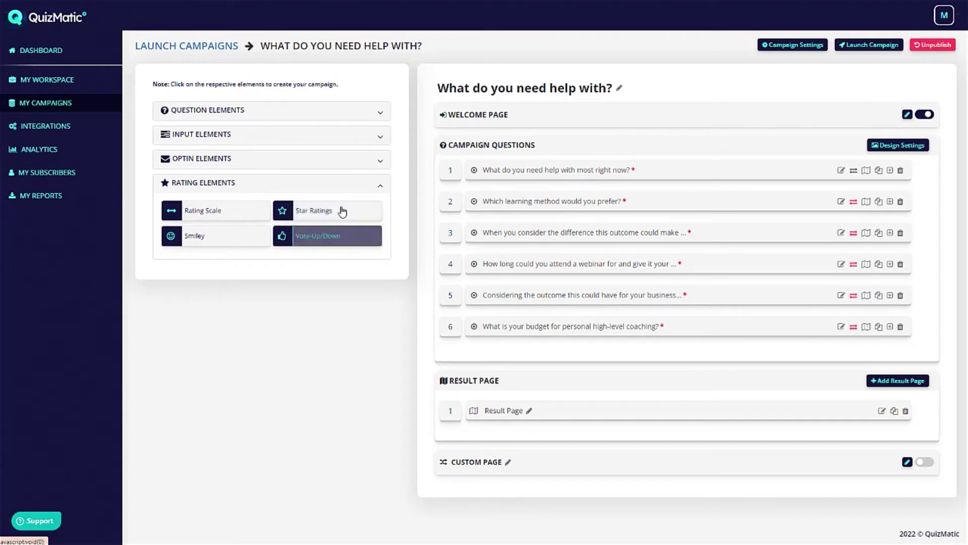
{"action": "left_click", "coordinate": [235, 185]}
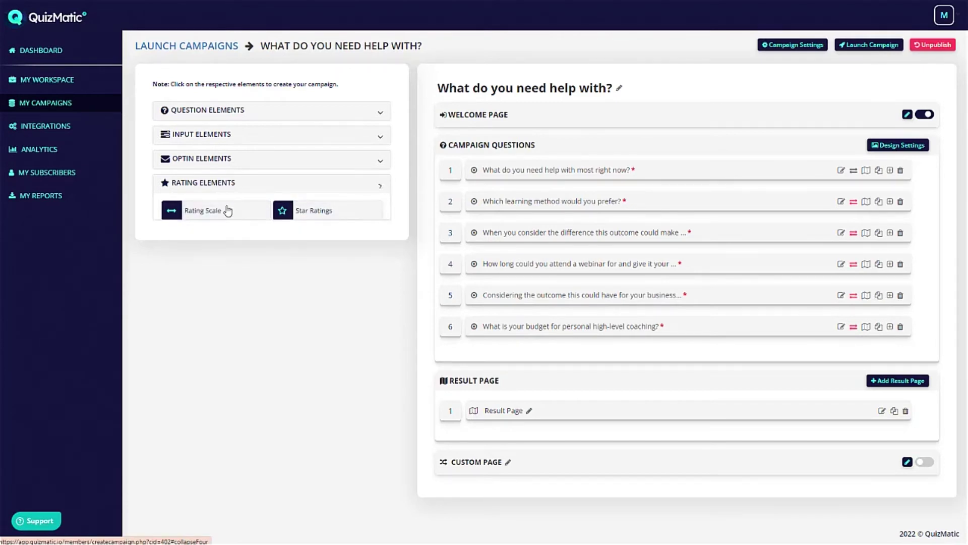
Open question 1's editor and reveal its description and answer choice options.
{"action": "left_click", "coordinate": [840, 170]}
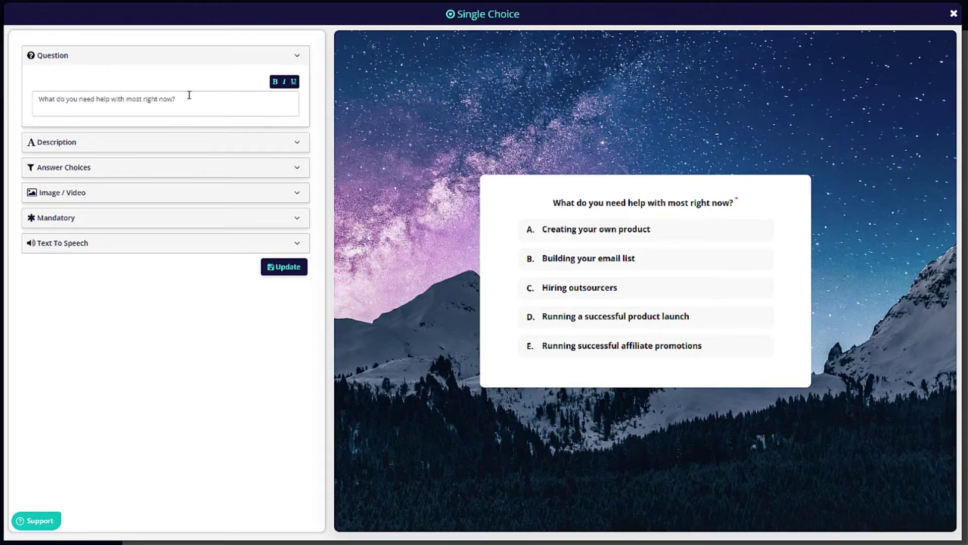
{"action": "left_click", "coordinate": [173, 102]}
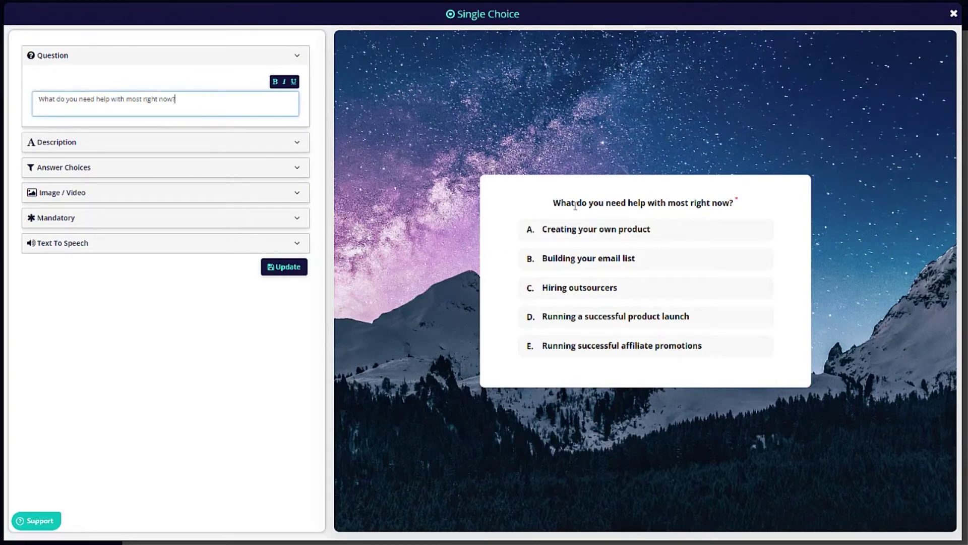
{"action": "left_click", "coordinate": [100, 143]}
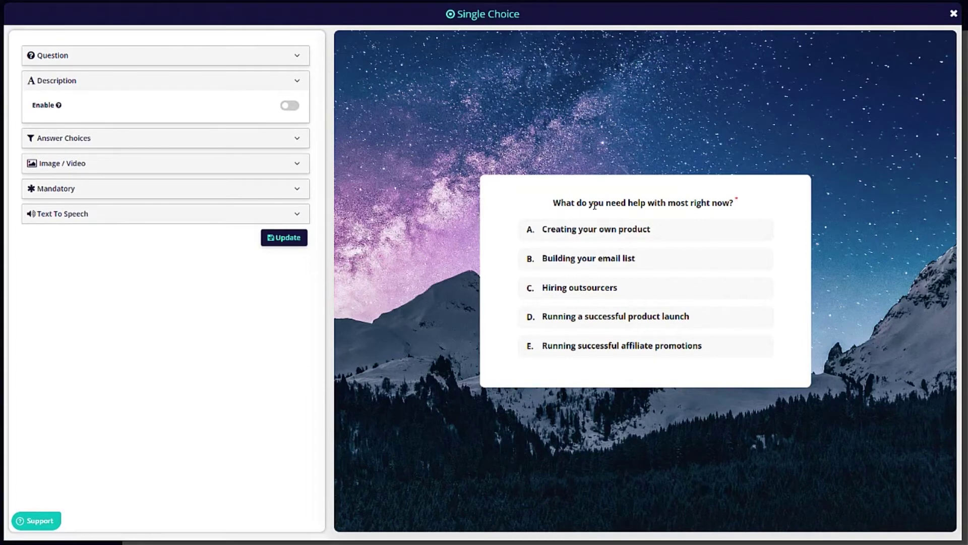
{"action": "left_click", "coordinate": [107, 141]}
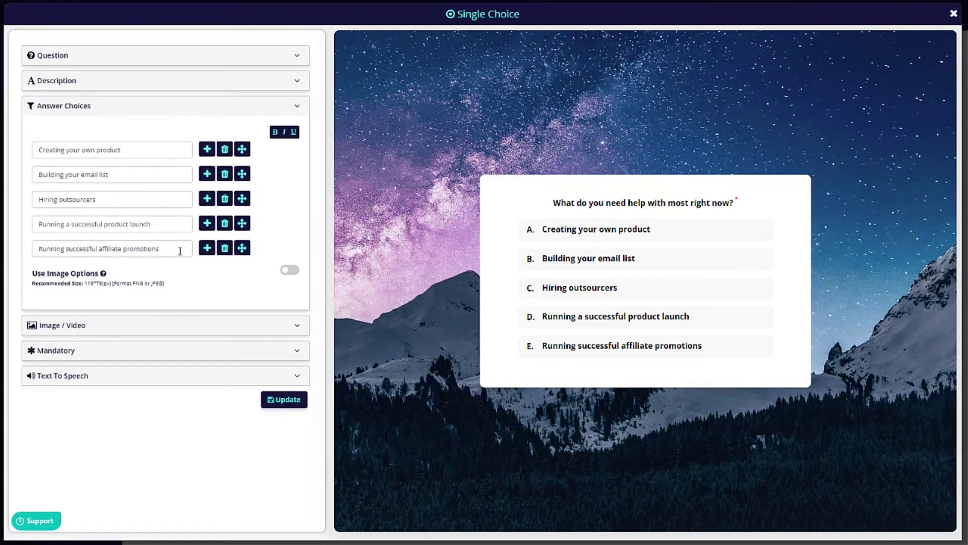
Add a sixth Option answer, delete it again, and toggle image options on and back off.
{"action": "left_click", "coordinate": [206, 248]}
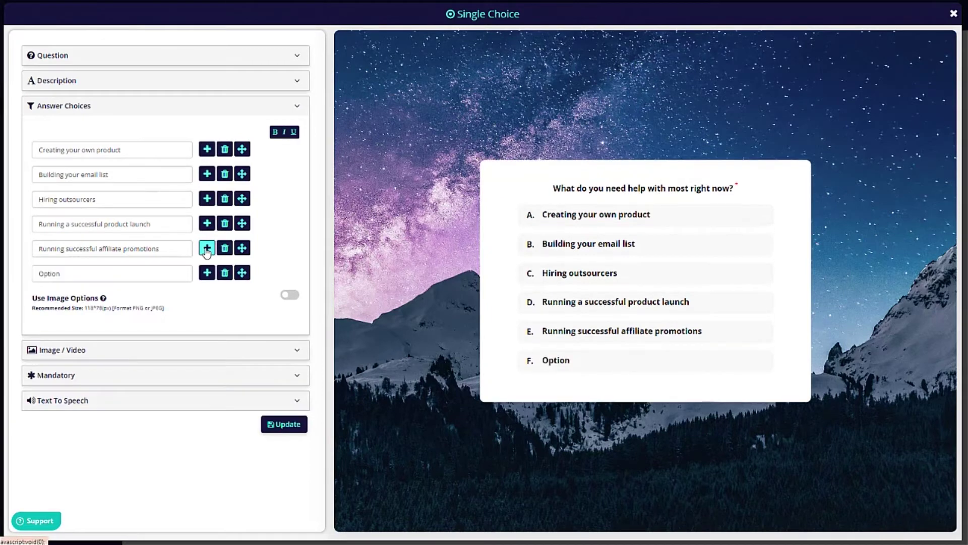
{"action": "left_click", "coordinate": [42, 273]}
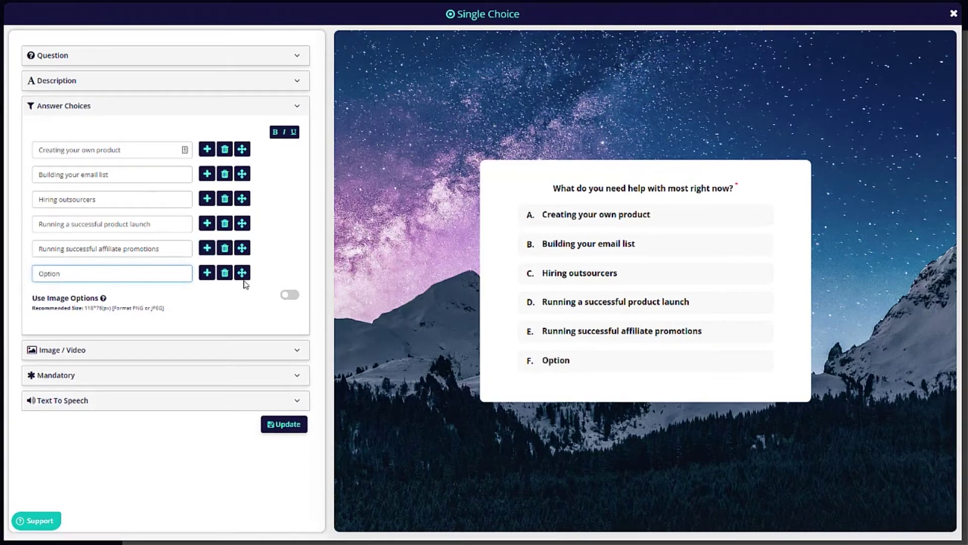
{"action": "left_click_drag", "start_coordinate": [242, 273], "coordinate": [249, 244]}
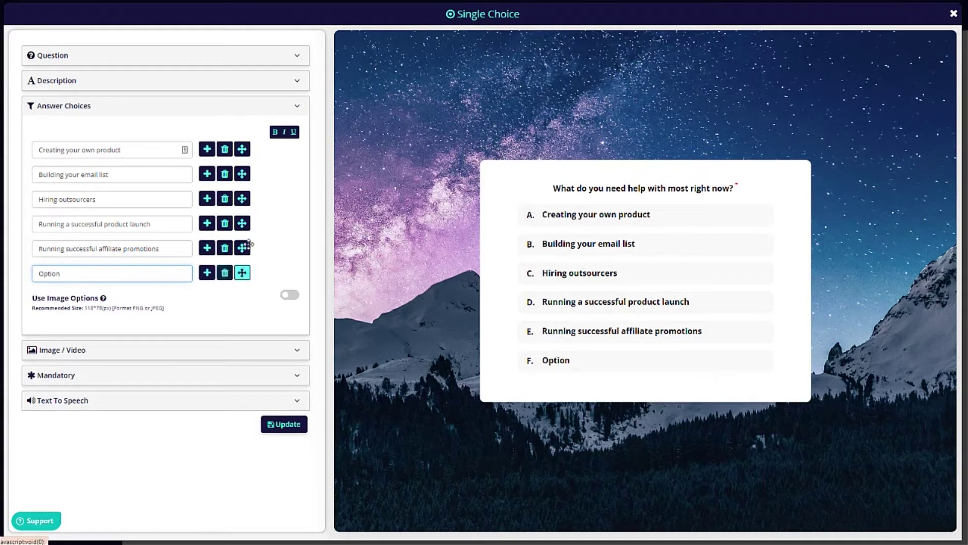
{"action": "left_click", "coordinate": [225, 273]}
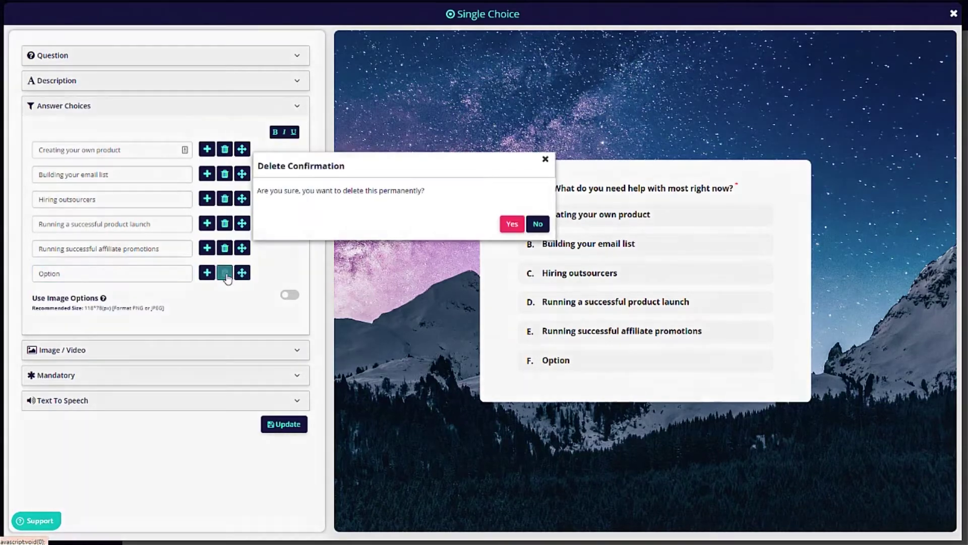
{"action": "left_click", "coordinate": [512, 224]}
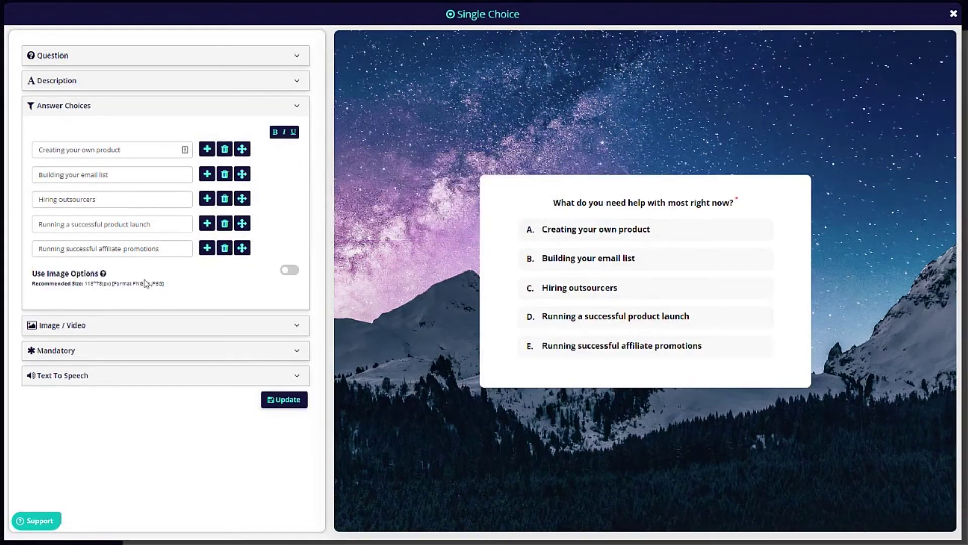
{"action": "left_click", "coordinate": [290, 270]}
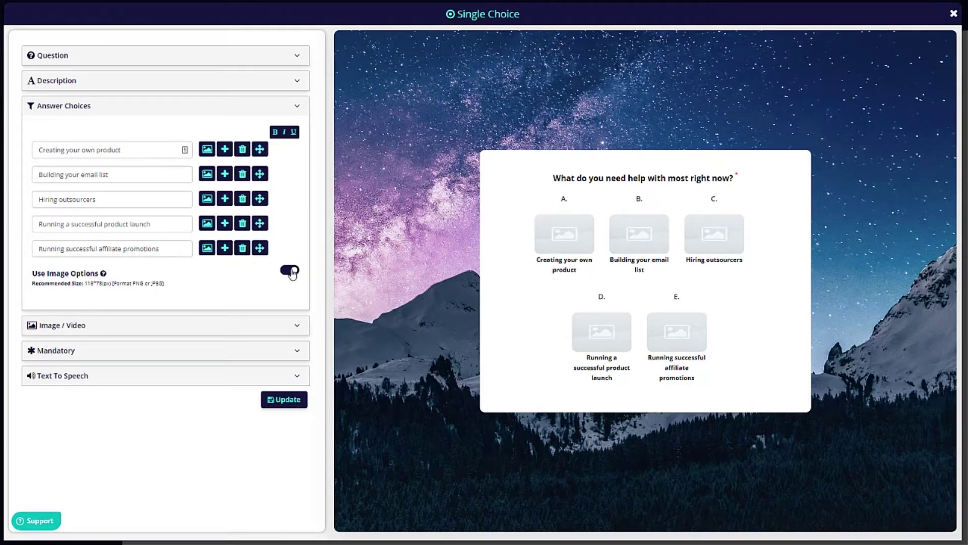
{"action": "left_click", "coordinate": [291, 272]}
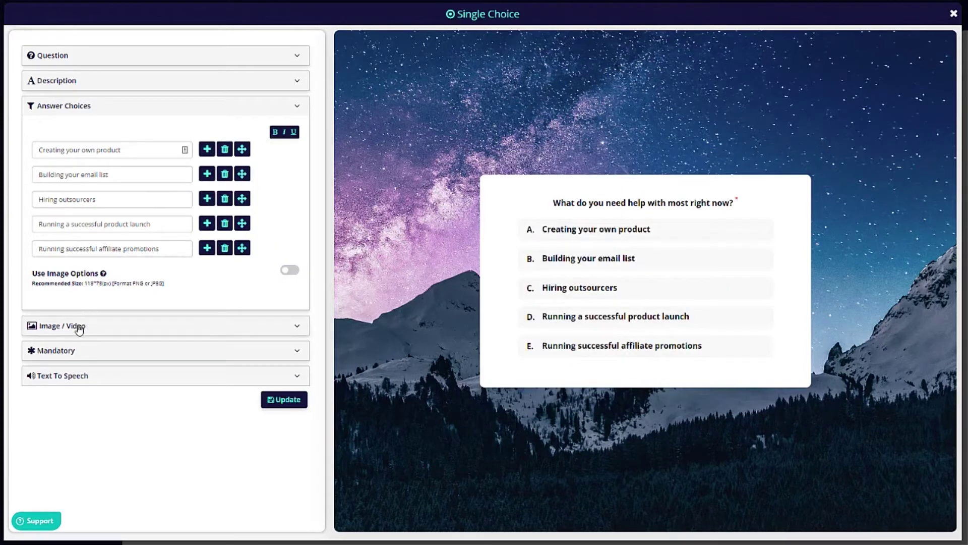
Check the Image/Video, Mandatory and Text To Speech settings without changes, then close the editor.
{"action": "left_click", "coordinate": [80, 325]}
{"action": "left_click", "coordinate": [291, 157]}
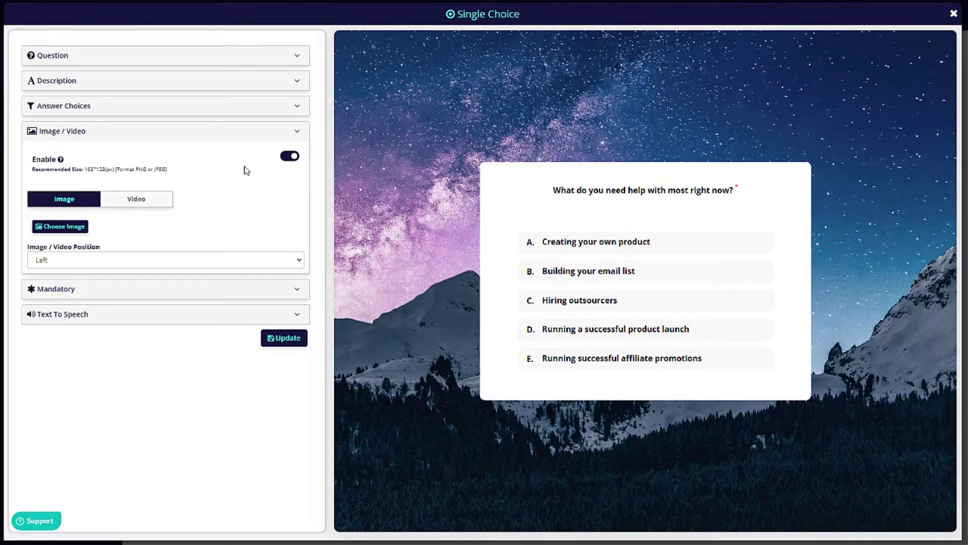
{"action": "left_click", "coordinate": [288, 158]}
{"action": "left_click", "coordinate": [69, 209]}
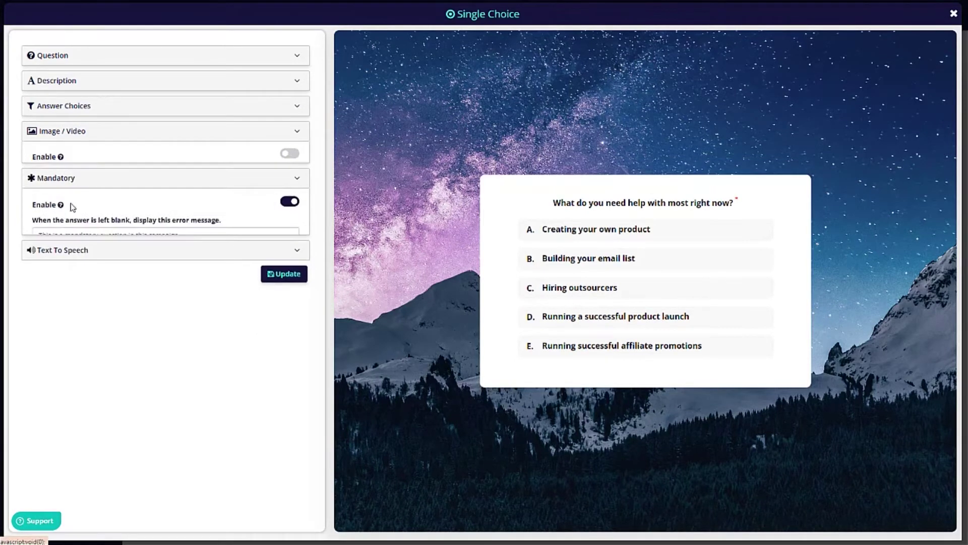
{"action": "left_click", "coordinate": [73, 156]}
{"action": "left_click", "coordinate": [78, 189]}
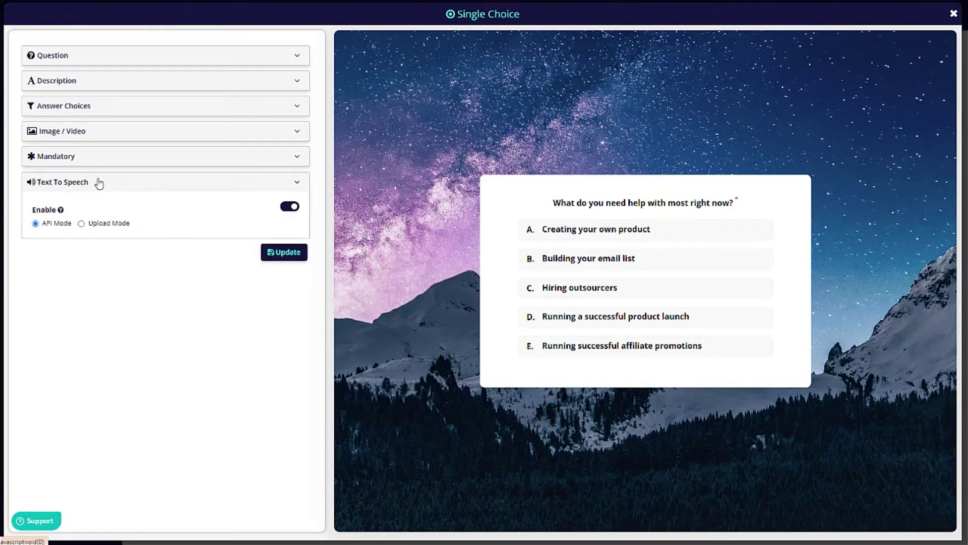
{"action": "left_click", "coordinate": [132, 52]}
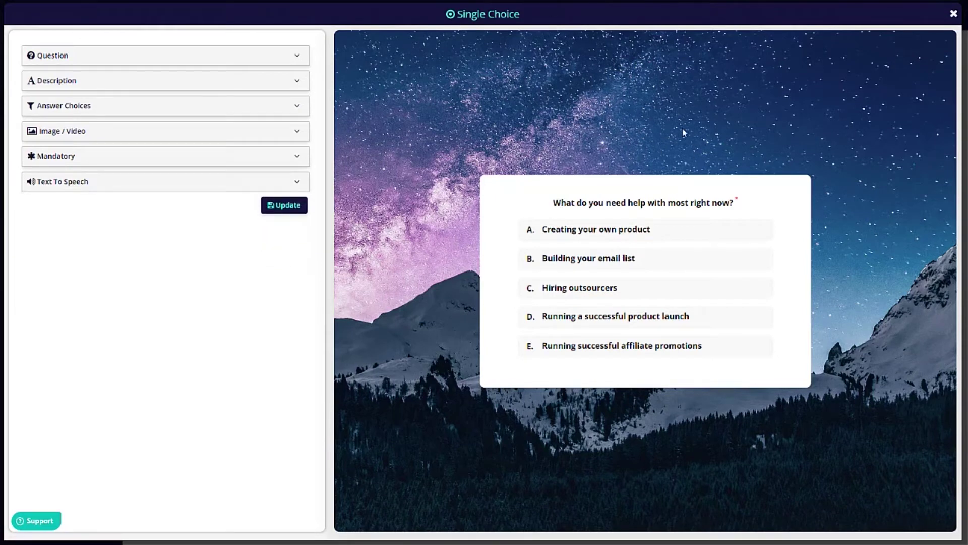
{"action": "left_click", "coordinate": [954, 15]}
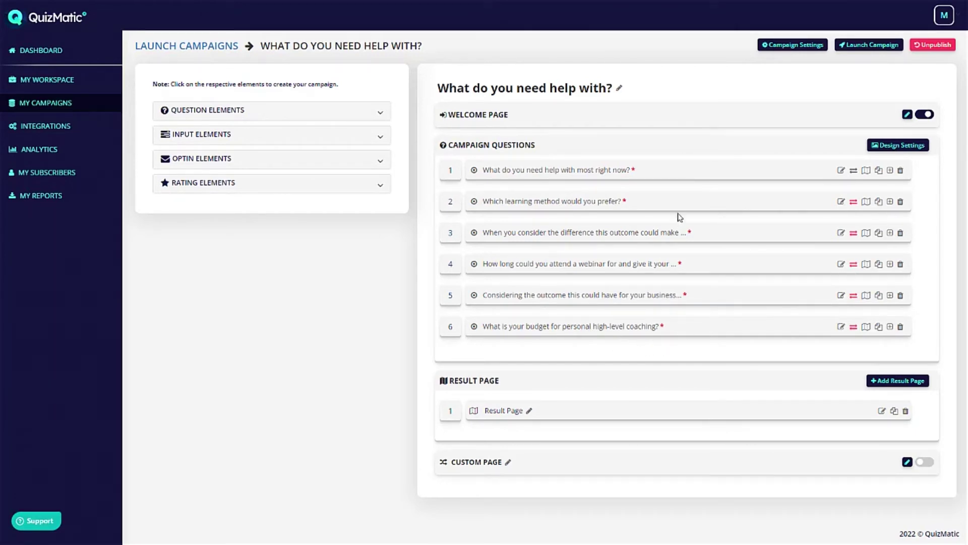
{"action": "left_click", "coordinate": [841, 327]}
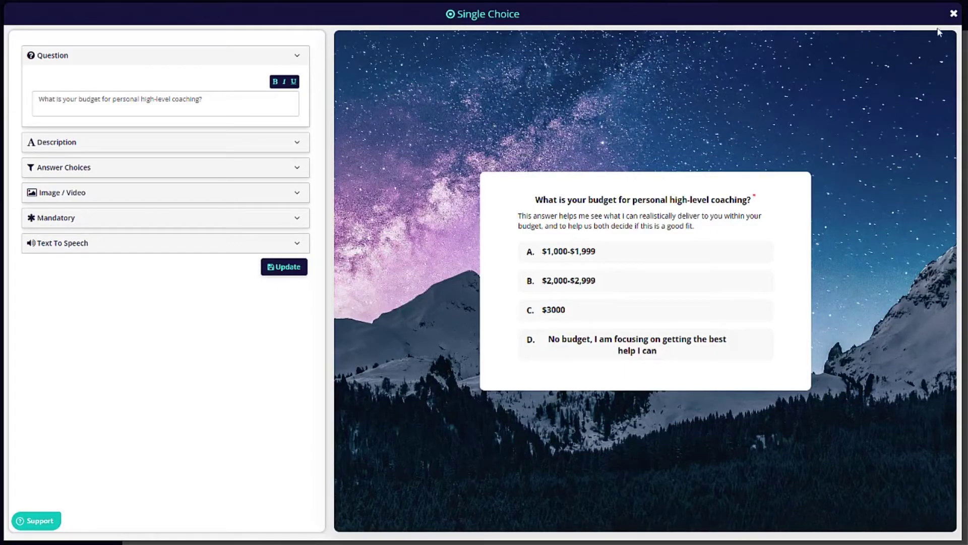
{"action": "left_click", "coordinate": [953, 15]}
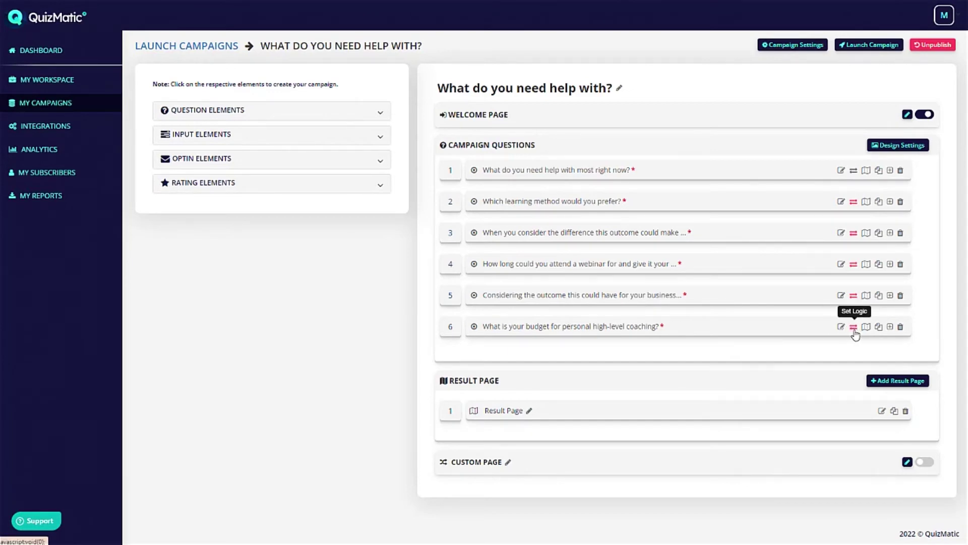
{"action": "left_click", "coordinate": [853, 328]}
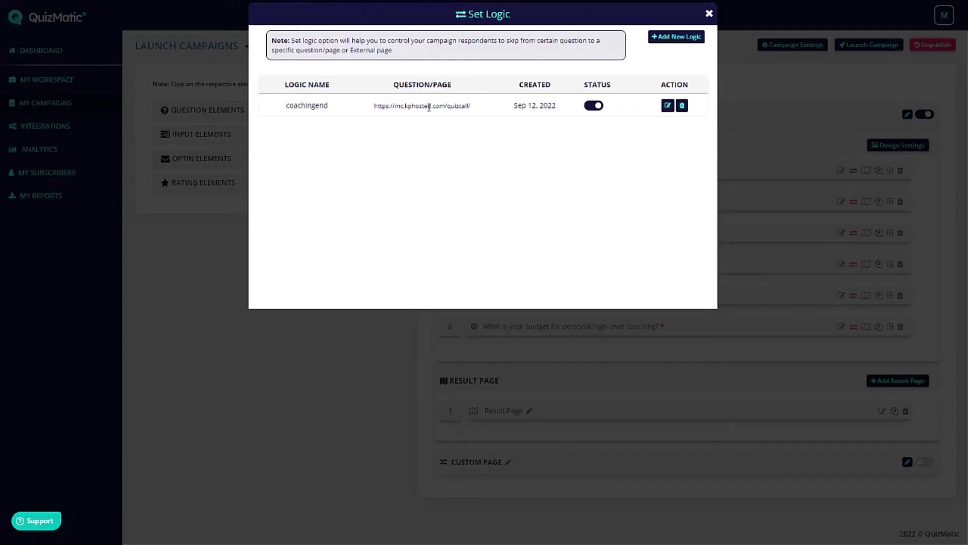
{"action": "left_click", "coordinate": [667, 104]}
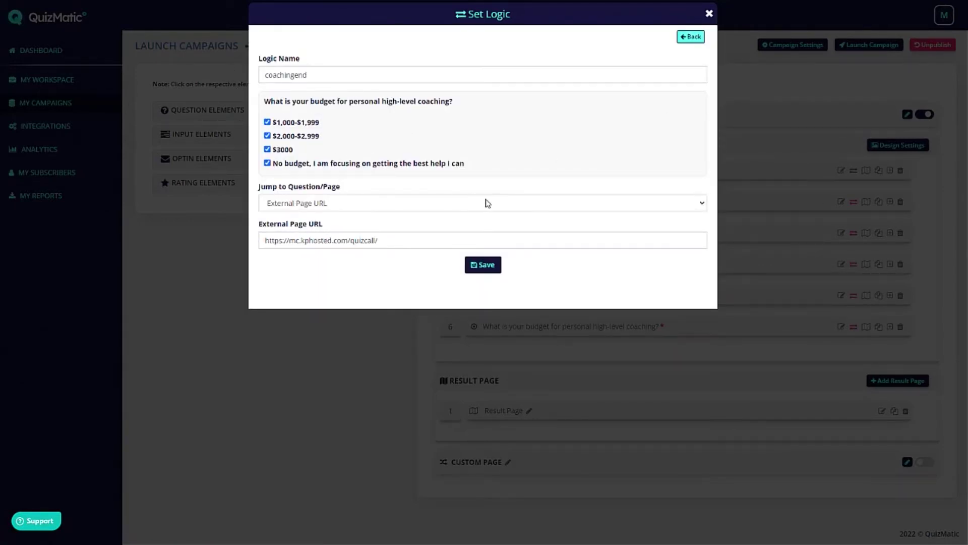
{"action": "left_click", "coordinate": [268, 150]}
{"action": "left_click", "coordinate": [268, 136]}
{"action": "left_click", "coordinate": [267, 149]}
{"action": "left_click", "coordinate": [708, 14]}
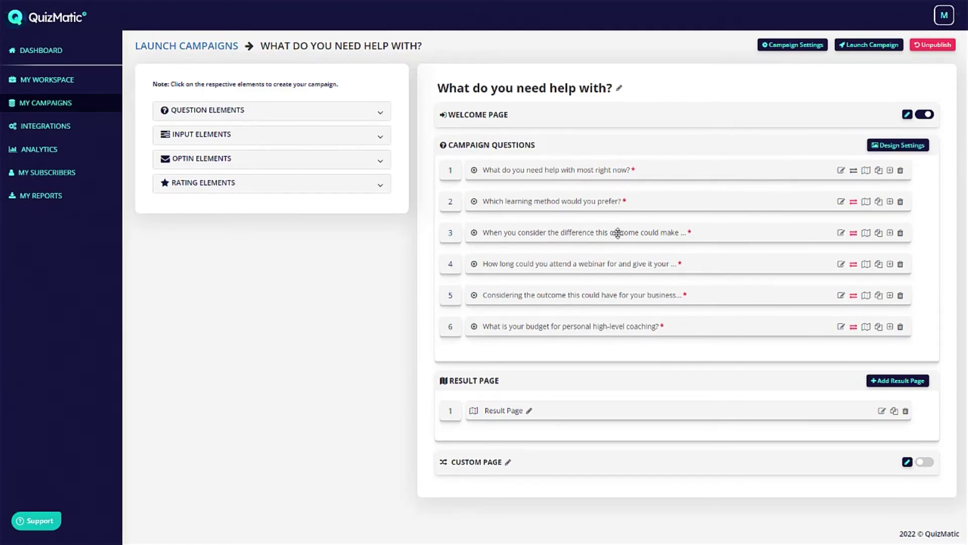
Look over question 5's Result Page Mapping, then return to the Launch Campaigns list.
{"action": "left_click", "coordinate": [866, 296]}
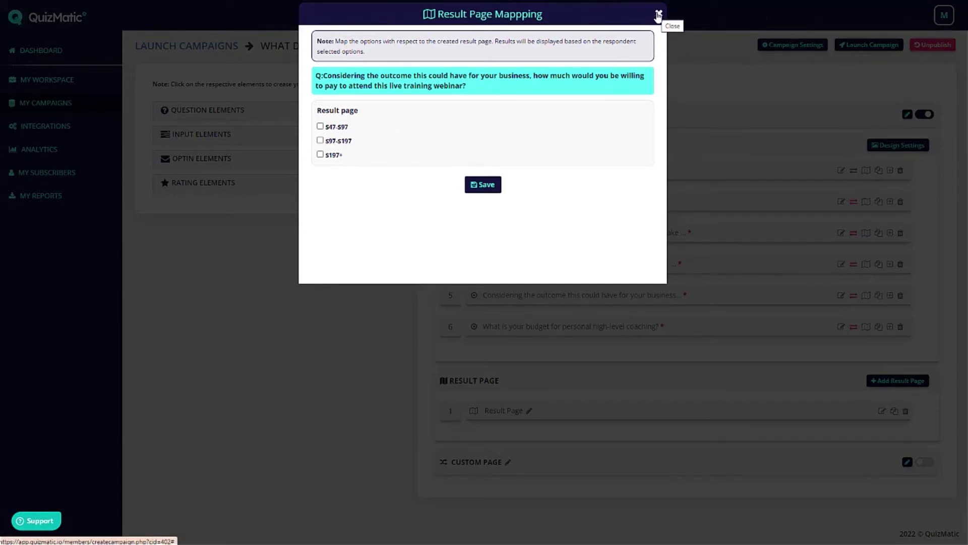
{"action": "left_click", "coordinate": [659, 14]}
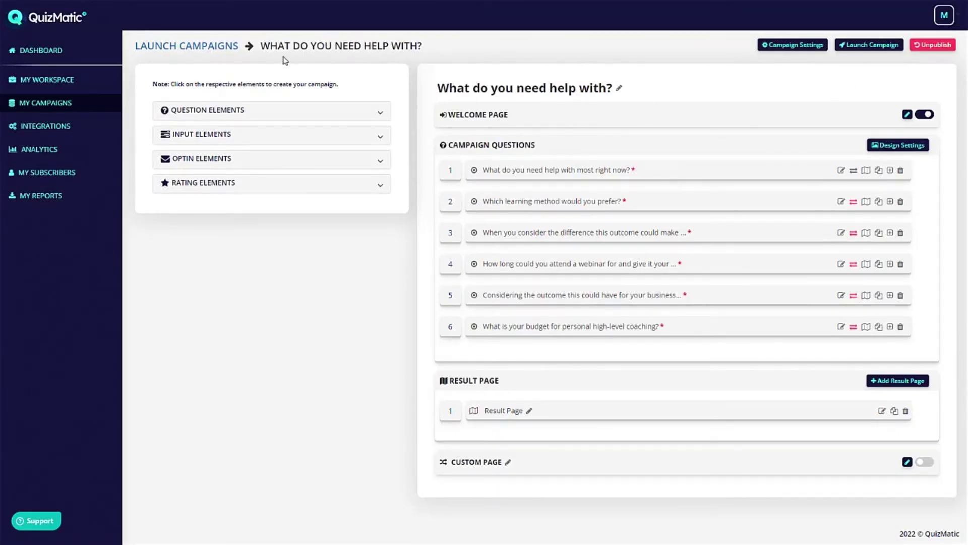
{"action": "left_click", "coordinate": [216, 46]}
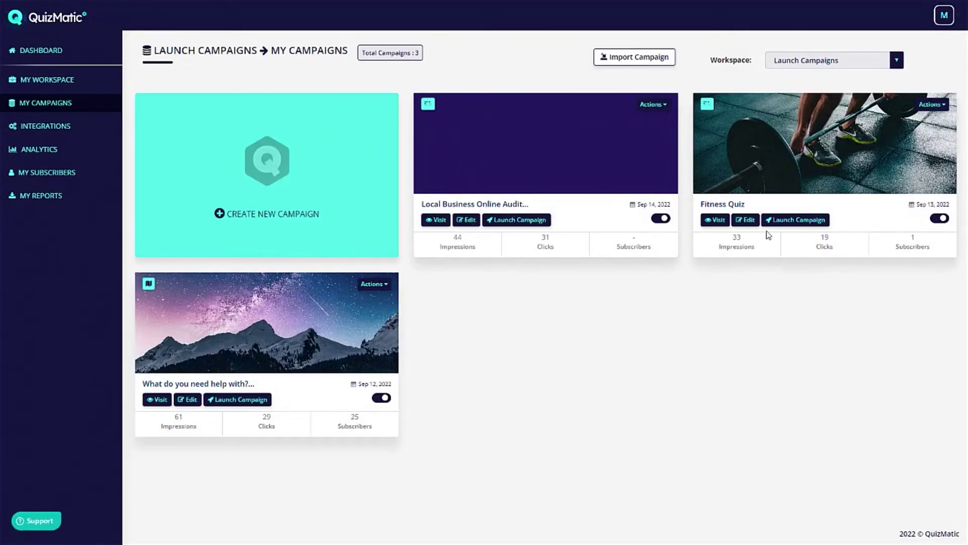
View Fitness Quiz's Embed and QR Code sharing options and save the QR code settings.
{"action": "left_click", "coordinate": [799, 223]}
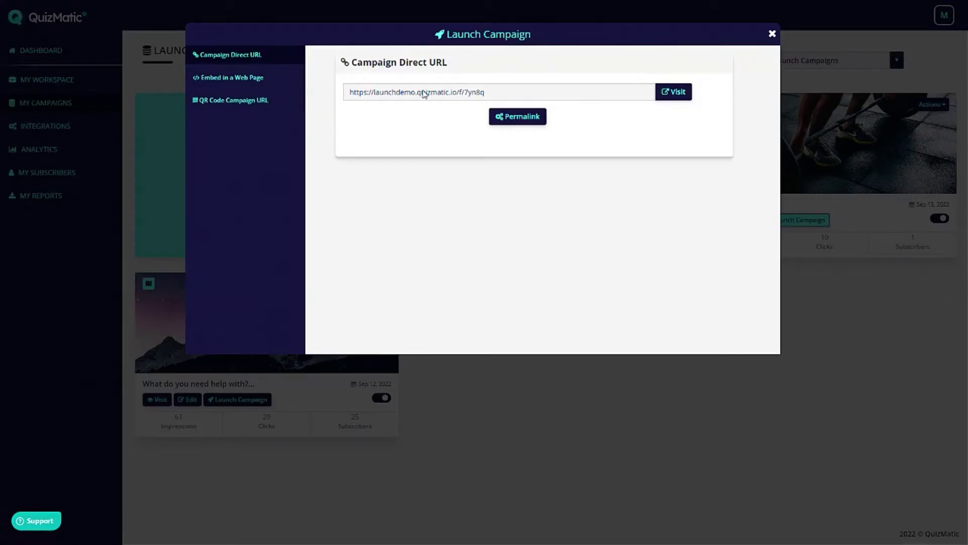
{"action": "left_click", "coordinate": [228, 79]}
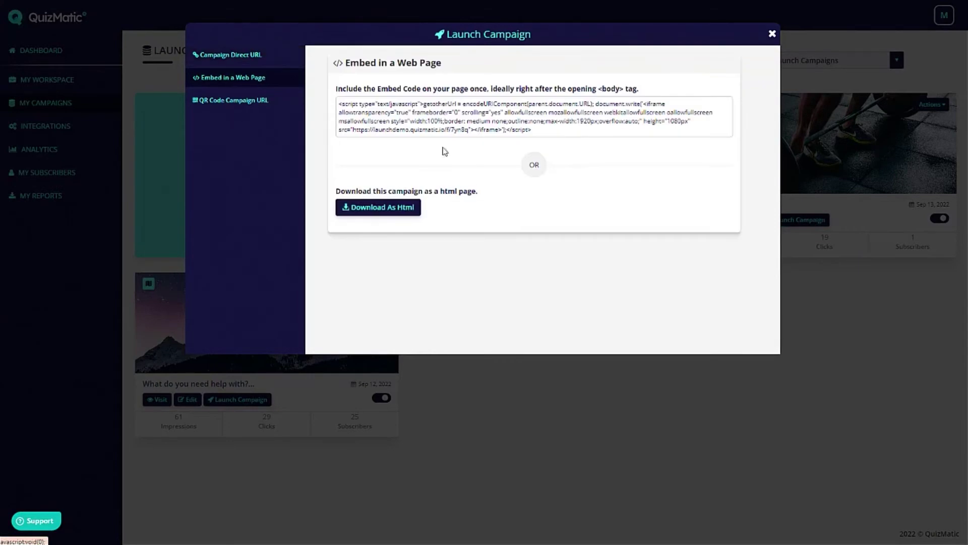
{"action": "left_click", "coordinate": [230, 100]}
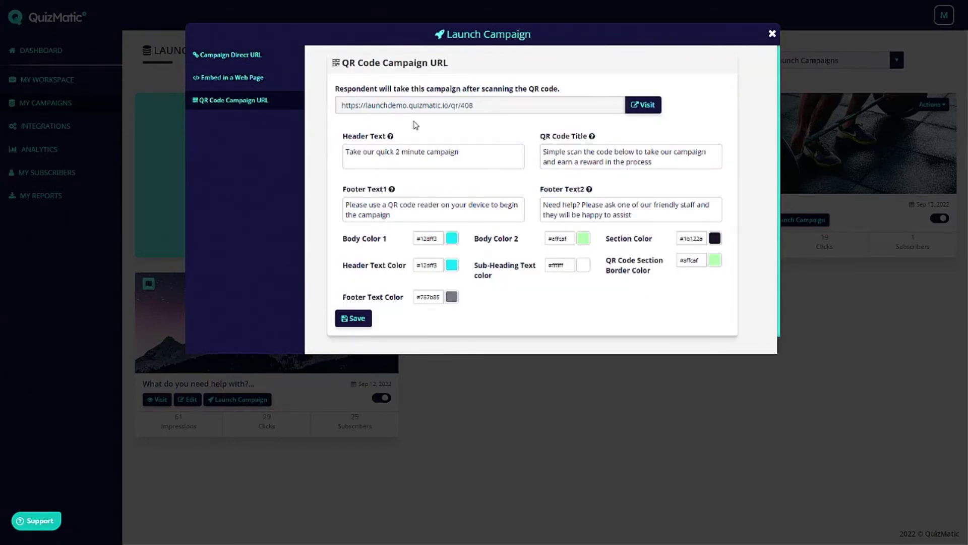
{"action": "scroll", "coordinate": [564, 253], "scroll_direction": "down", "scroll_amount": 1}
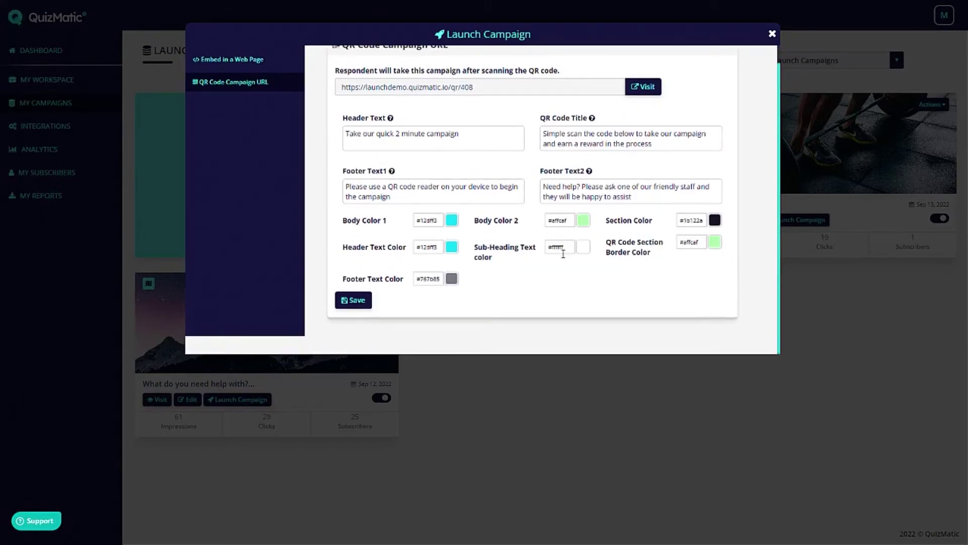
{"action": "left_click", "coordinate": [353, 302]}
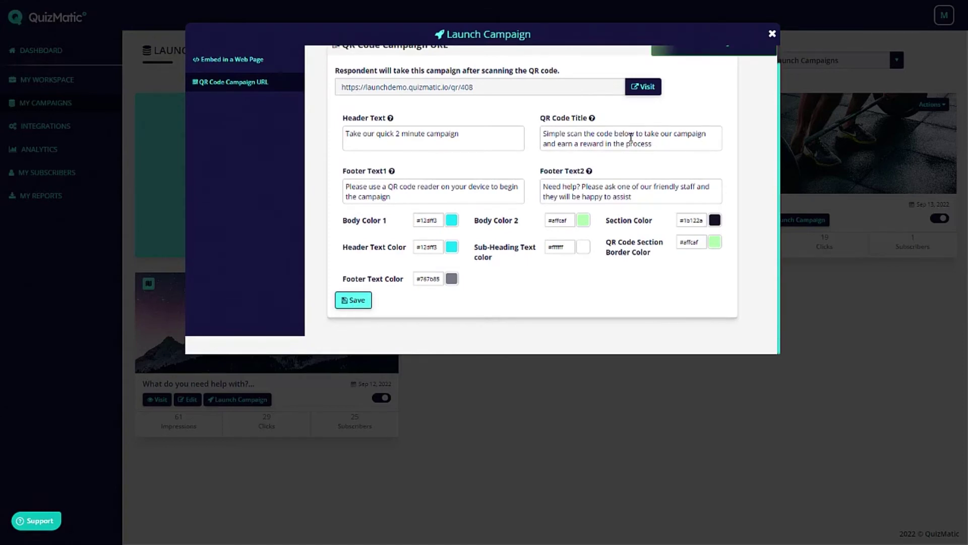
Go to the Campaign Direct URL and visit the live Fitness Quiz.
{"action": "scroll", "coordinate": [626, 229], "scroll_direction": "up", "scroll_amount": 1}
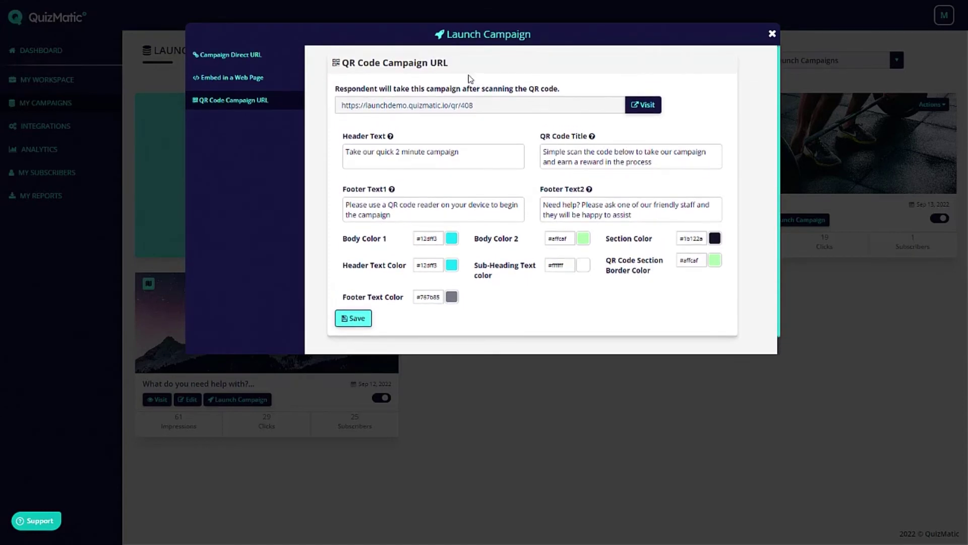
{"action": "scroll", "coordinate": [663, 157], "scroll_direction": "down", "scroll_amount": 1}
{"action": "scroll", "coordinate": [665, 201], "scroll_direction": "up", "scroll_amount": 1}
{"action": "scroll", "coordinate": [665, 201], "scroll_direction": "up", "scroll_amount": 1}
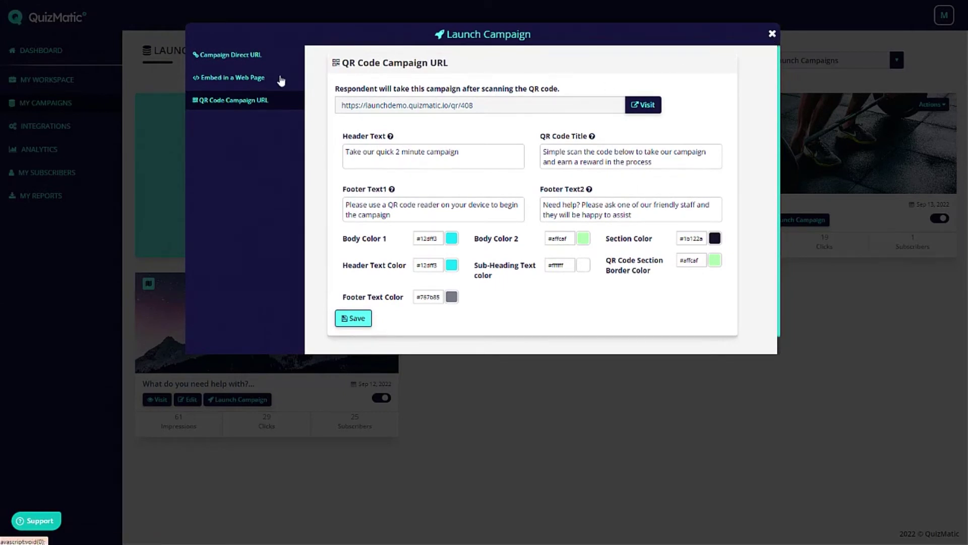
{"action": "left_click", "coordinate": [227, 76]}
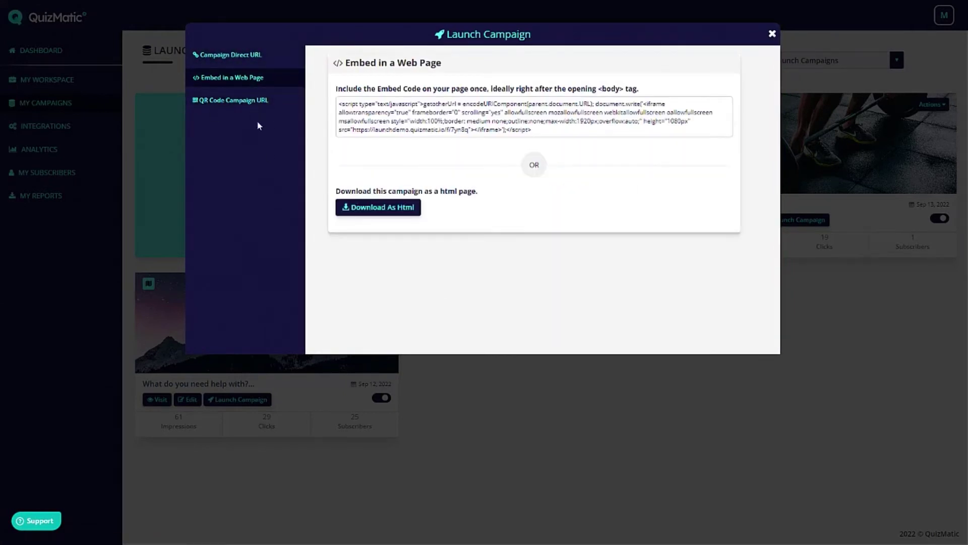
{"action": "left_click", "coordinate": [224, 55]}
{"action": "left_click", "coordinate": [671, 92]}
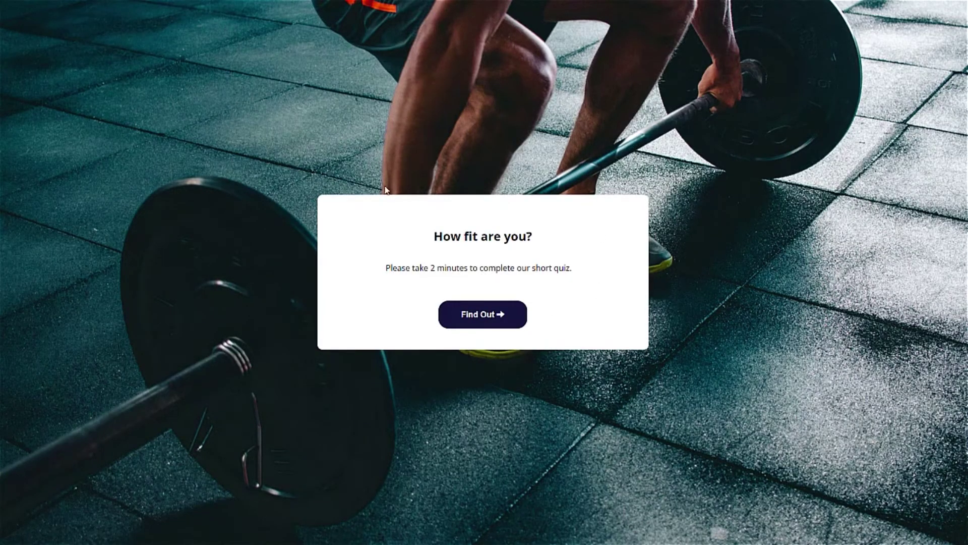
Take the quiz answering 0-1, 0-10, Under 12 minutes, What's that?, No, Never, Elevator.
{"action": "left_click", "coordinate": [483, 316]}
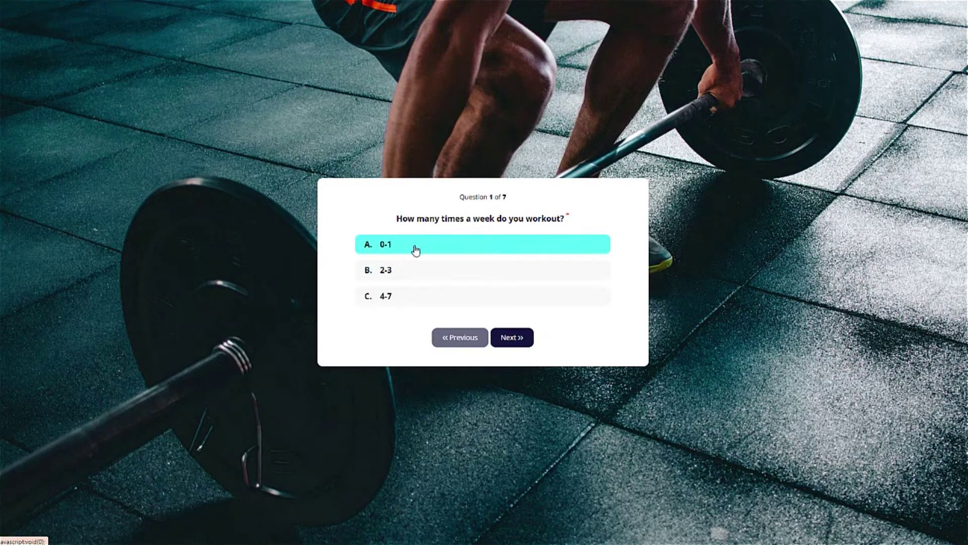
{"action": "left_click", "coordinate": [415, 248]}
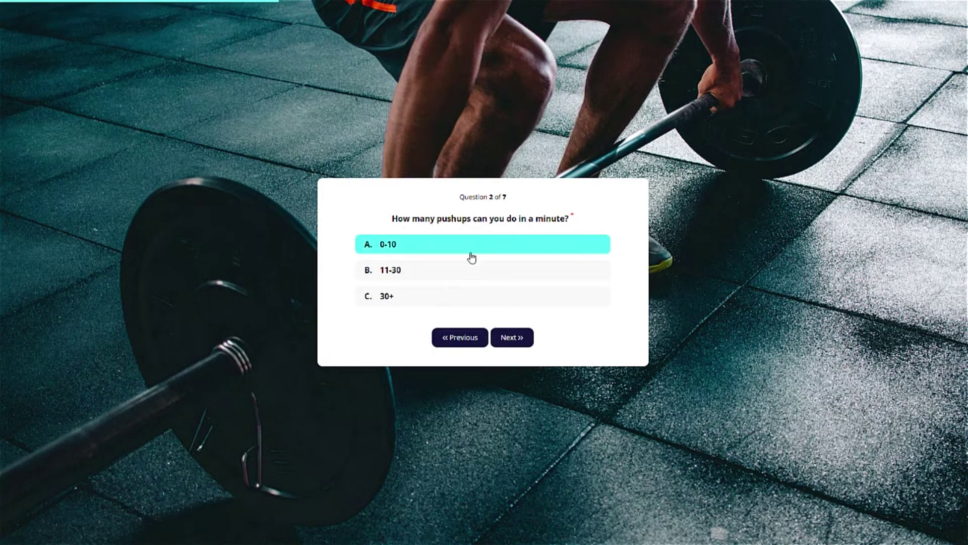
{"action": "left_click", "coordinate": [418, 250]}
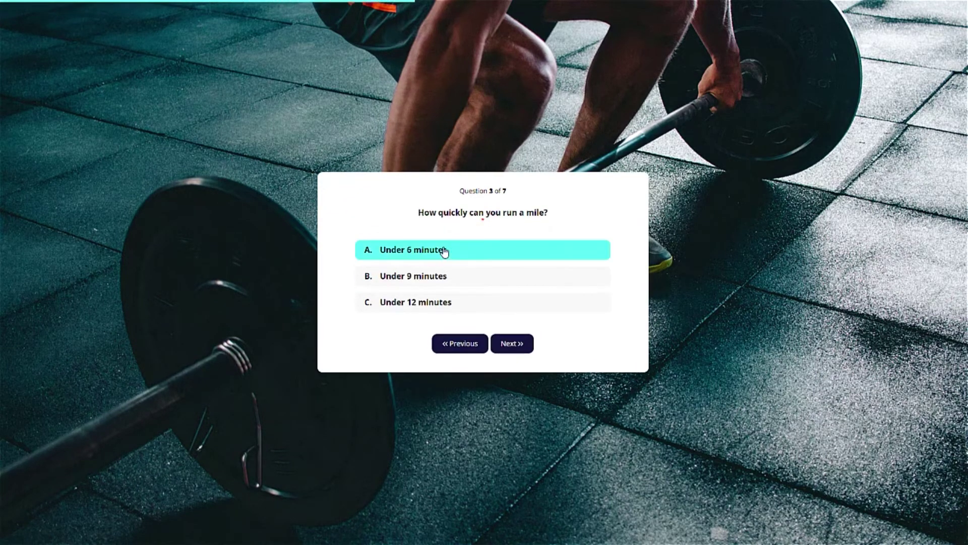
{"action": "left_click", "coordinate": [402, 303]}
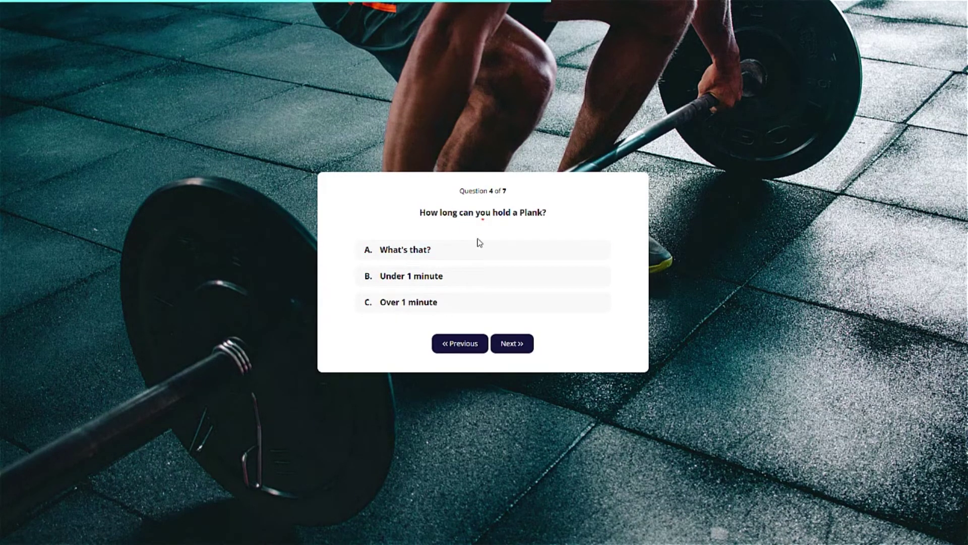
{"action": "left_click", "coordinate": [470, 255]}
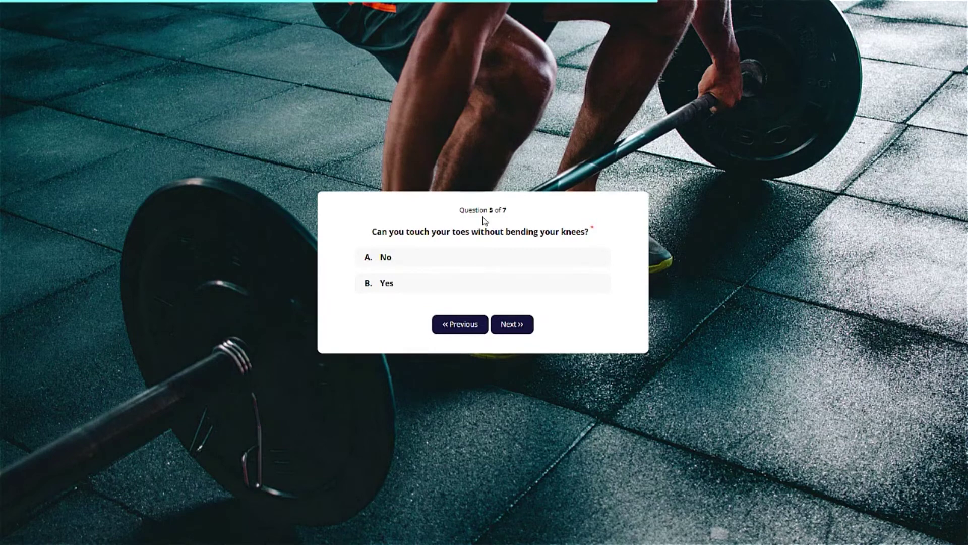
{"action": "left_click", "coordinate": [406, 259]}
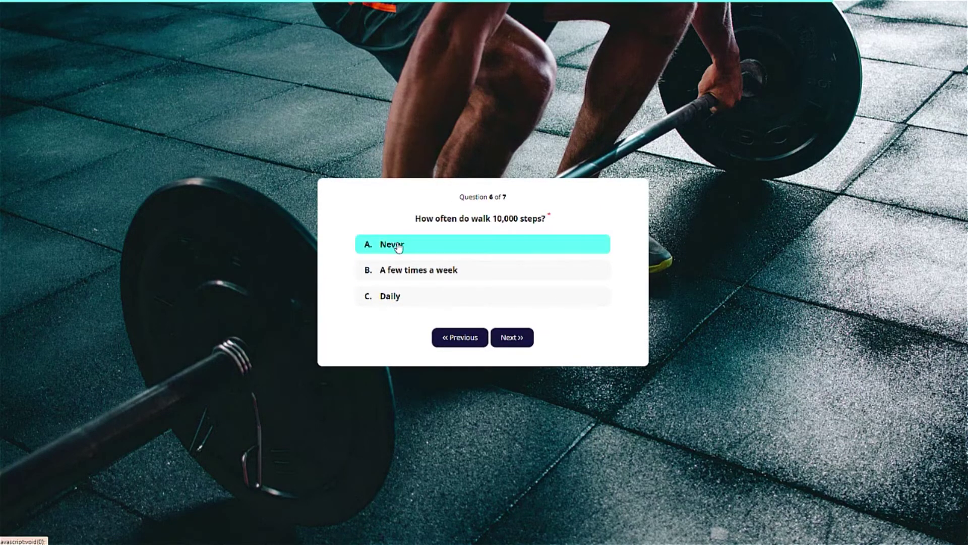
{"action": "left_click", "coordinate": [399, 246]}
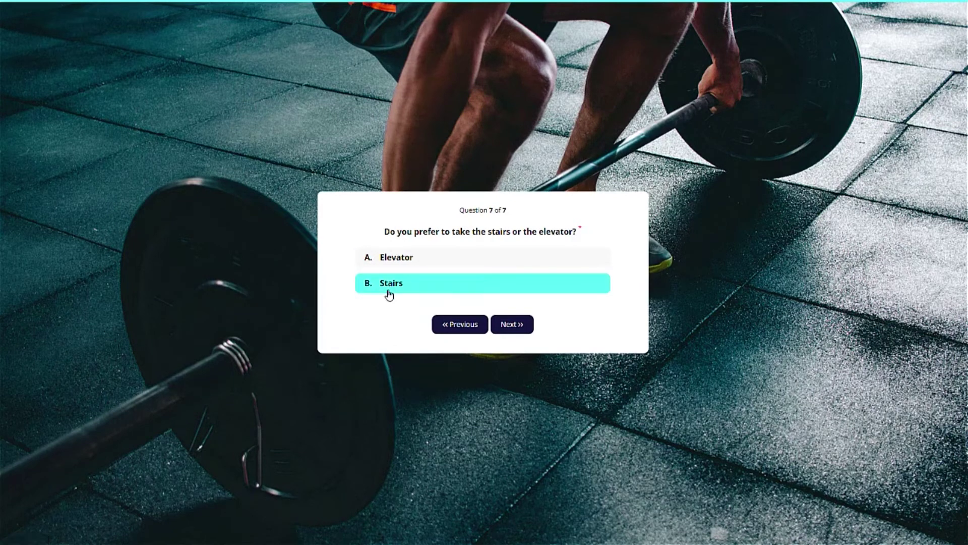
{"action": "left_click", "coordinate": [409, 259]}
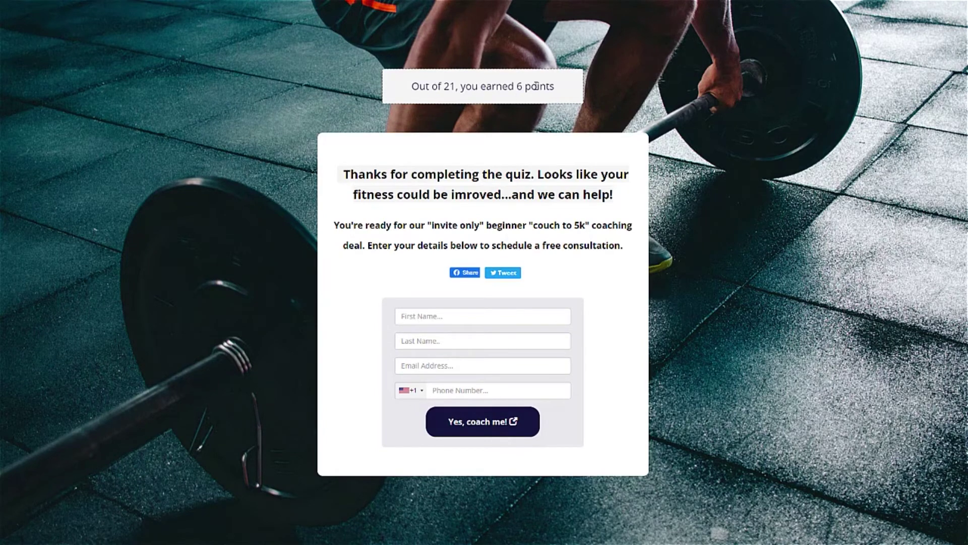
Highlight the results heading and the coaching offer sentence on the 6-of-21 page.
{"action": "left_click_drag", "start_coordinate": [371, 169], "coordinate": [601, 195]}
{"action": "left_click", "coordinate": [587, 214]}
{"action": "left_click_drag", "start_coordinate": [370, 225], "coordinate": [565, 228]}
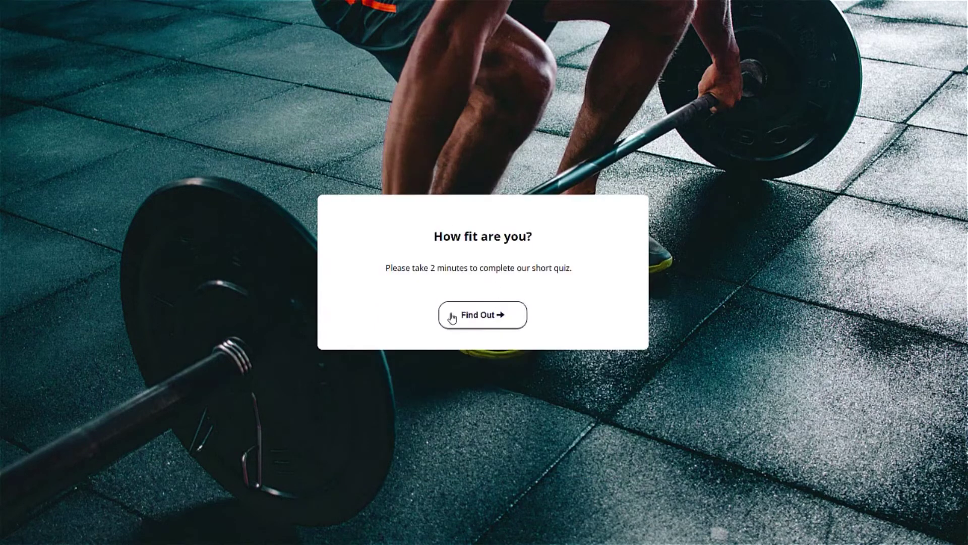
Retake the quiz answering 4-7, 30+, Under 6 minutes, Over 1 minute, Yes, Daily.
{"action": "left_click", "coordinate": [454, 317]}
{"action": "left_click", "coordinate": [398, 301]}
{"action": "left_click", "coordinate": [512, 338]}
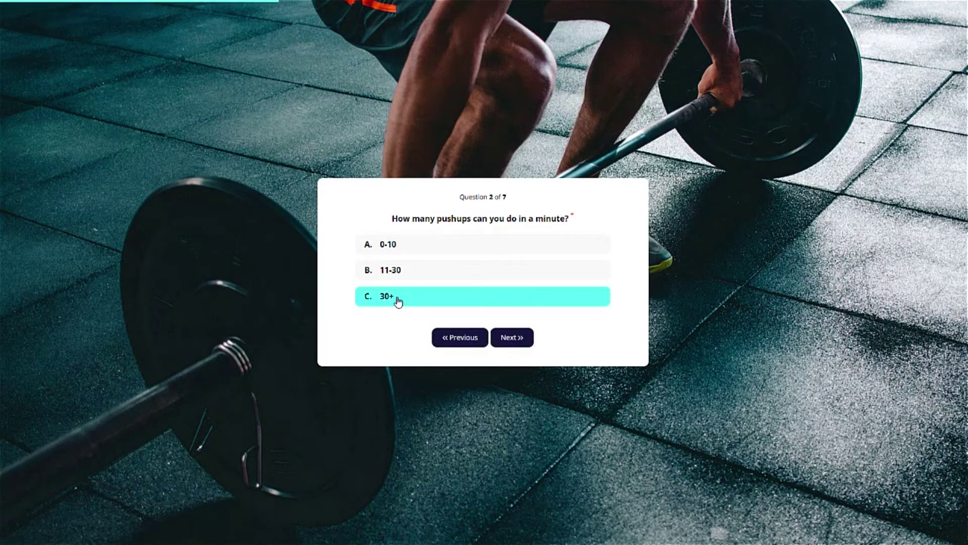
{"action": "left_click", "coordinate": [398, 301]}
{"action": "left_click", "coordinate": [446, 251]}
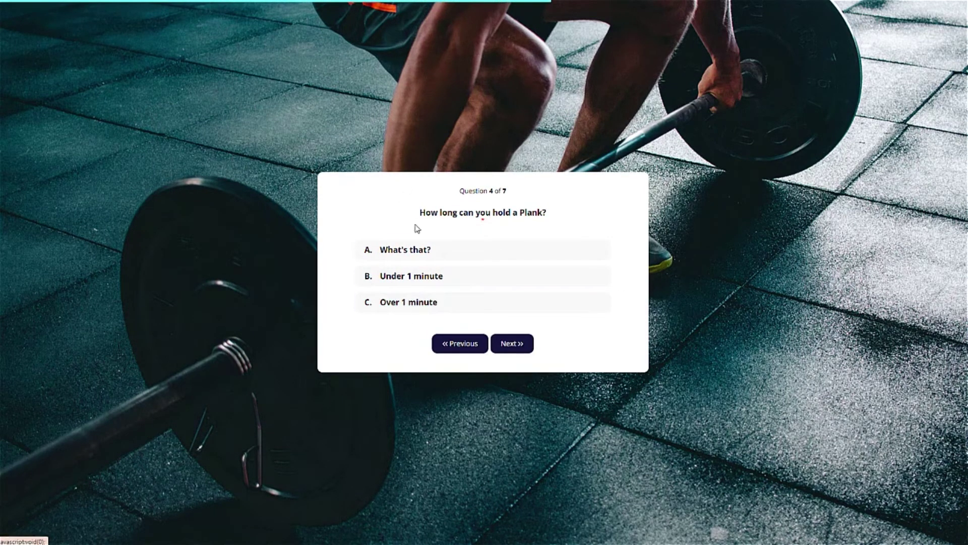
{"action": "left_click", "coordinate": [426, 303]}
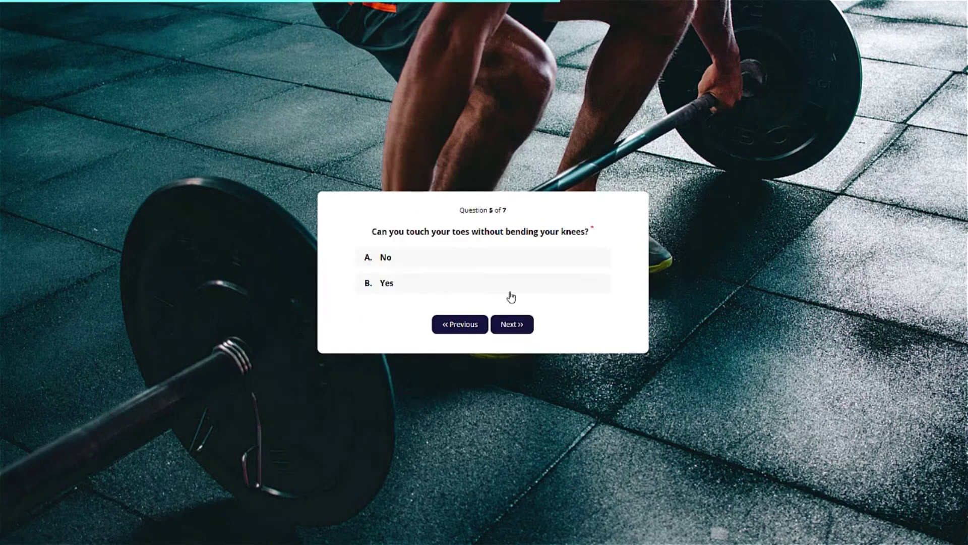
{"action": "left_click", "coordinate": [477, 288]}
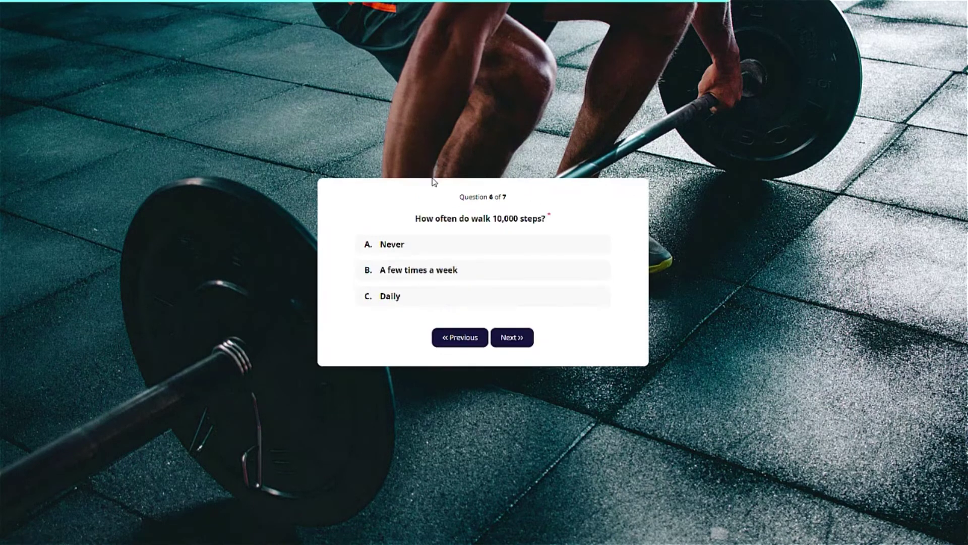
{"action": "left_click", "coordinate": [398, 299]}
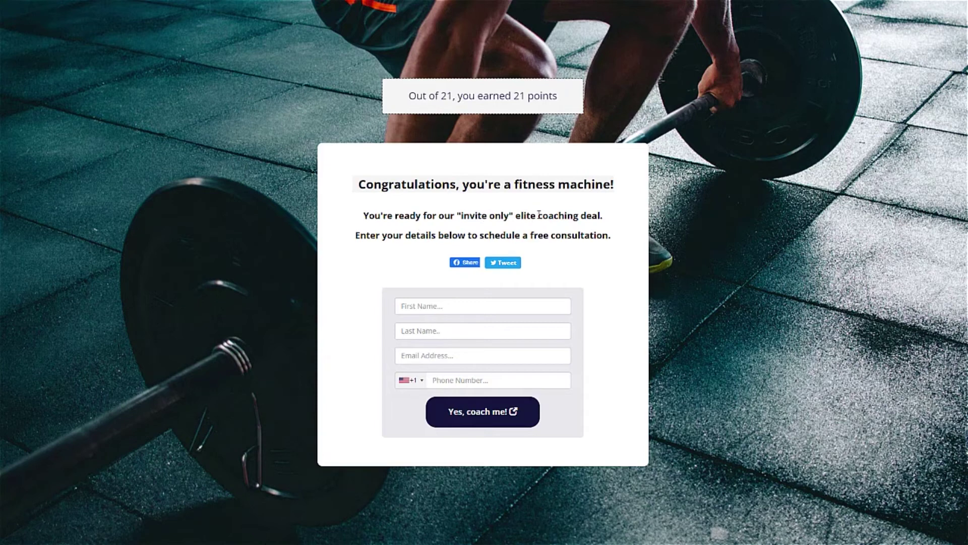
{"action": "left_click_drag", "start_coordinate": [409, 96], "coordinate": [555, 95]}
{"action": "left_click", "coordinate": [556, 94]}
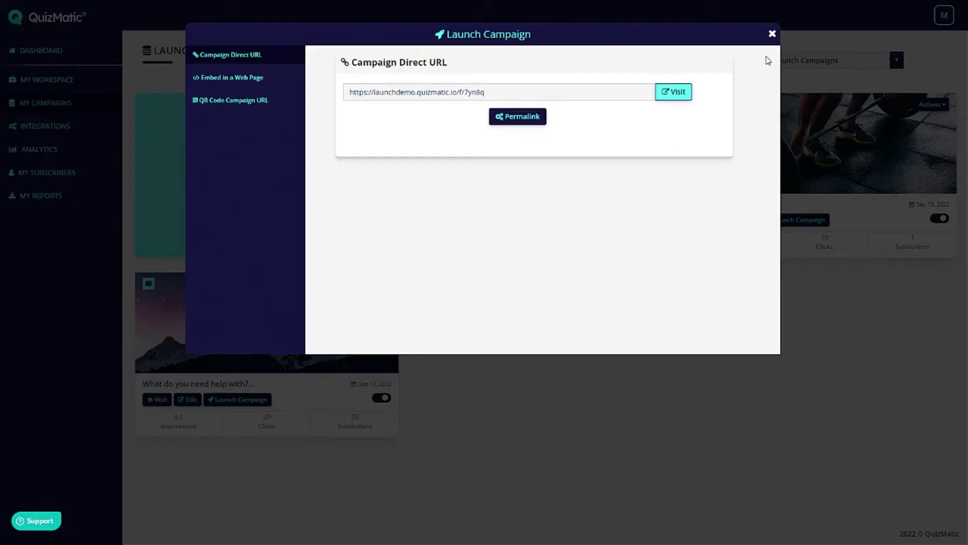
Close the launch dialog and open the Fitness Quiz for editing.
{"action": "left_click", "coordinate": [772, 34]}
{"action": "left_click", "coordinate": [745, 220]}
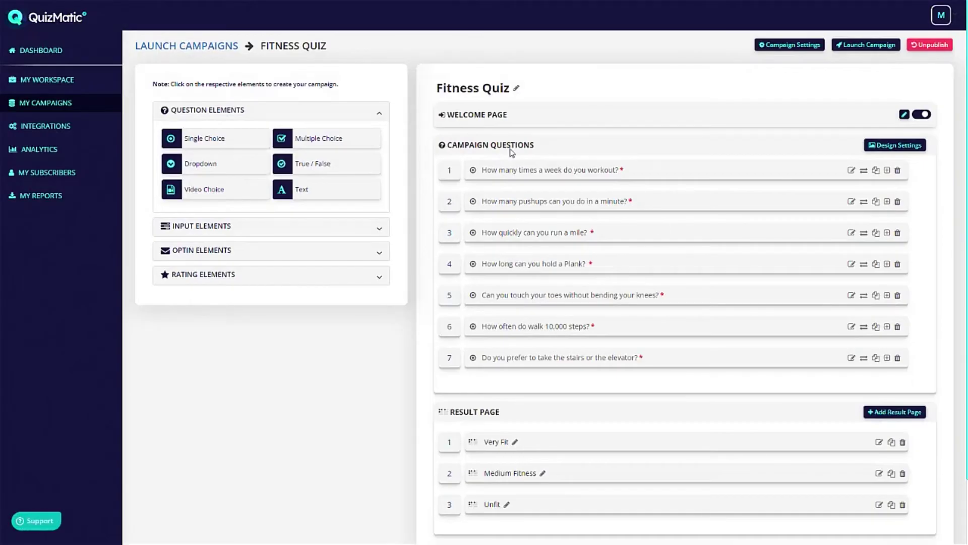
{"action": "scroll", "coordinate": [637, 166], "scroll_direction": "down", "scroll_amount": 1}
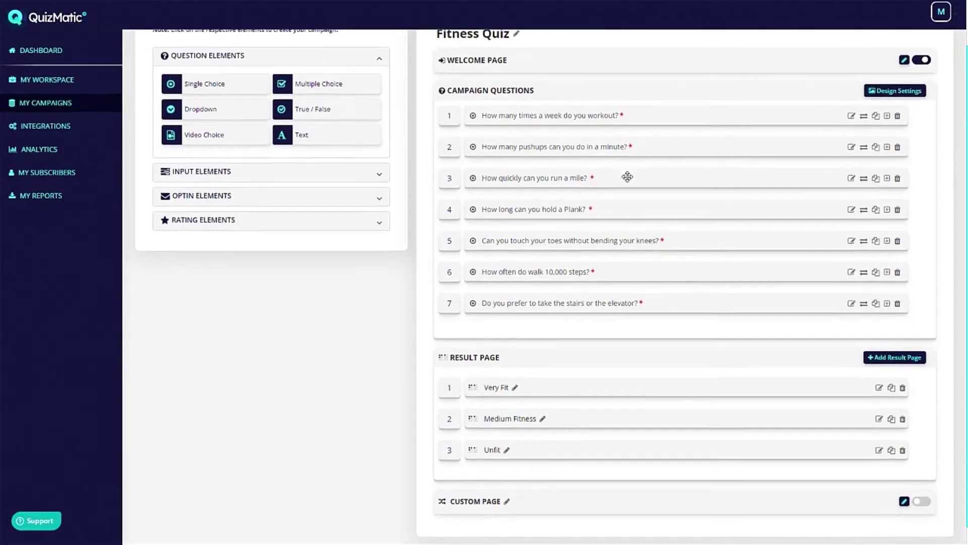
{"action": "scroll", "coordinate": [627, 177], "scroll_direction": "down", "scroll_amount": 1}
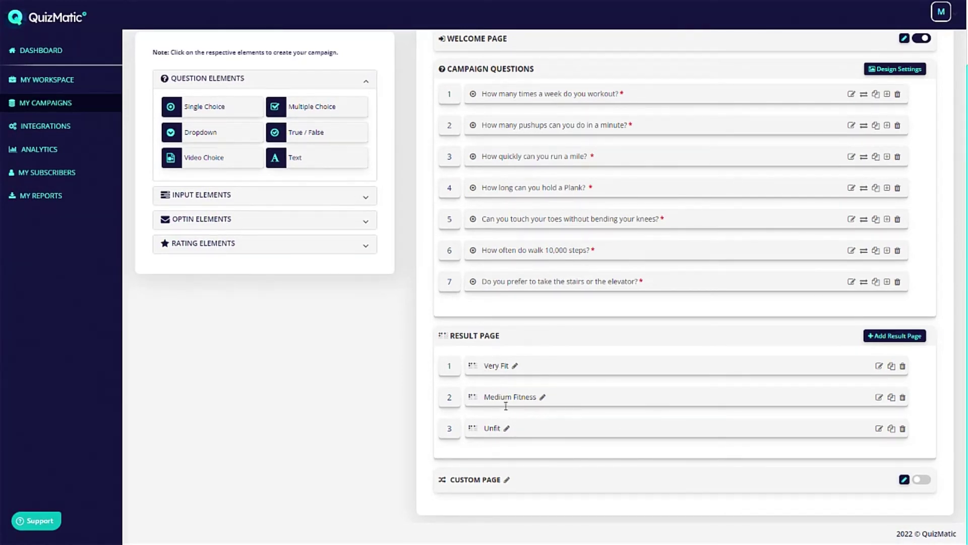
Review the Unfit (0–7) and Very Fit (21–30) result-page point ranges, closing each editor.
{"action": "left_click", "coordinate": [878, 428]}
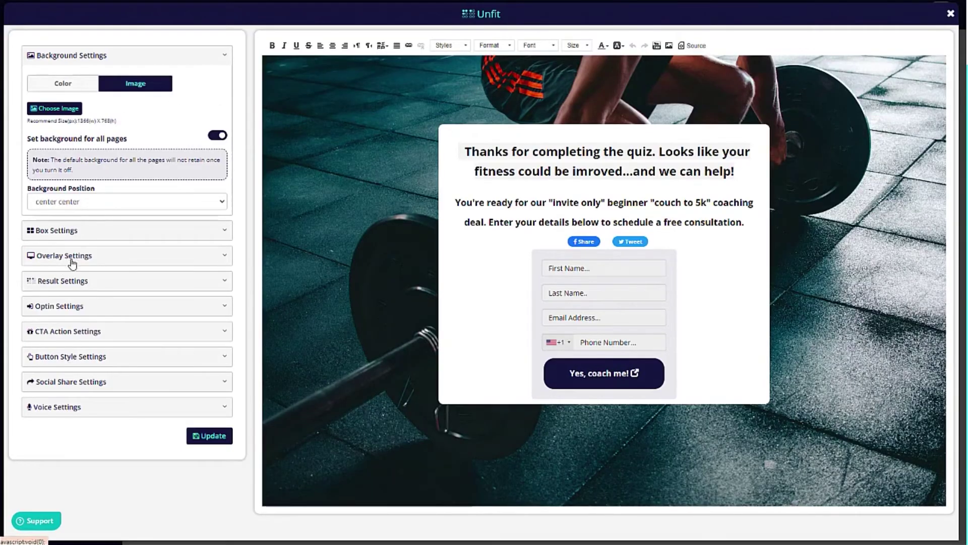
{"action": "left_click", "coordinate": [76, 281]}
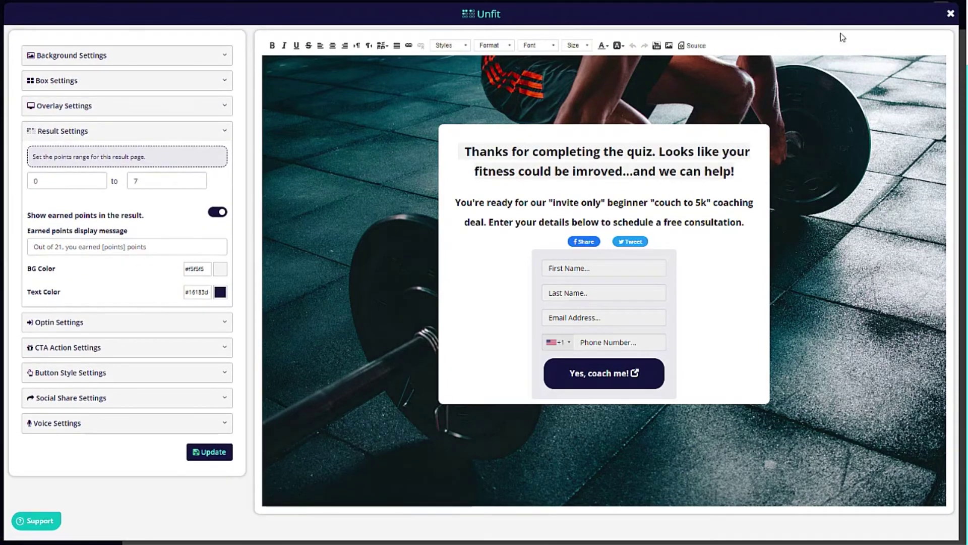
{"action": "left_click", "coordinate": [951, 14]}
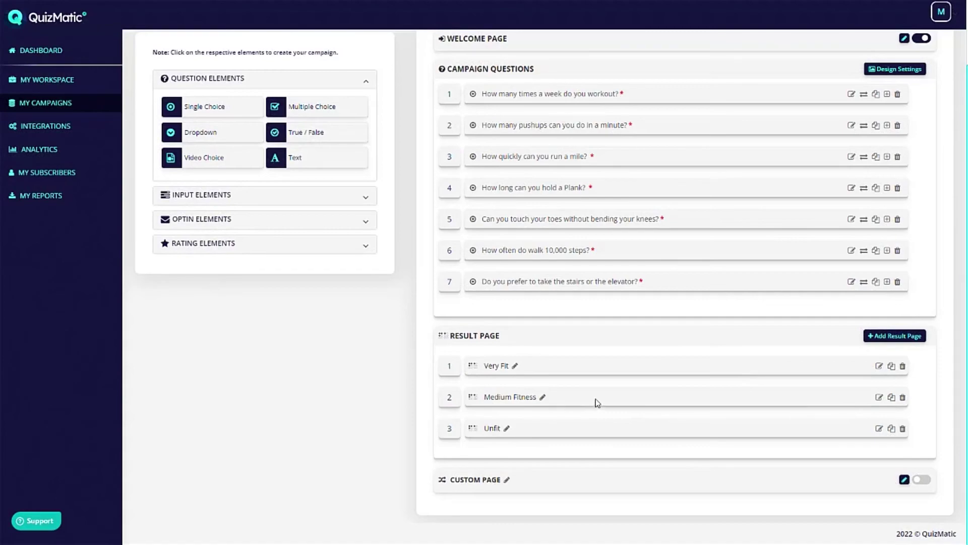
{"action": "left_click", "coordinate": [879, 365]}
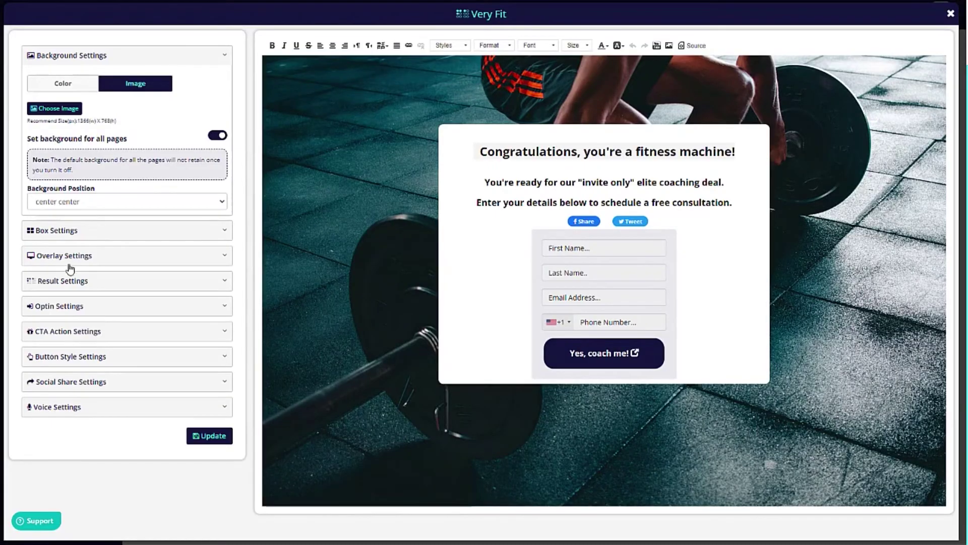
{"action": "left_click", "coordinate": [81, 282]}
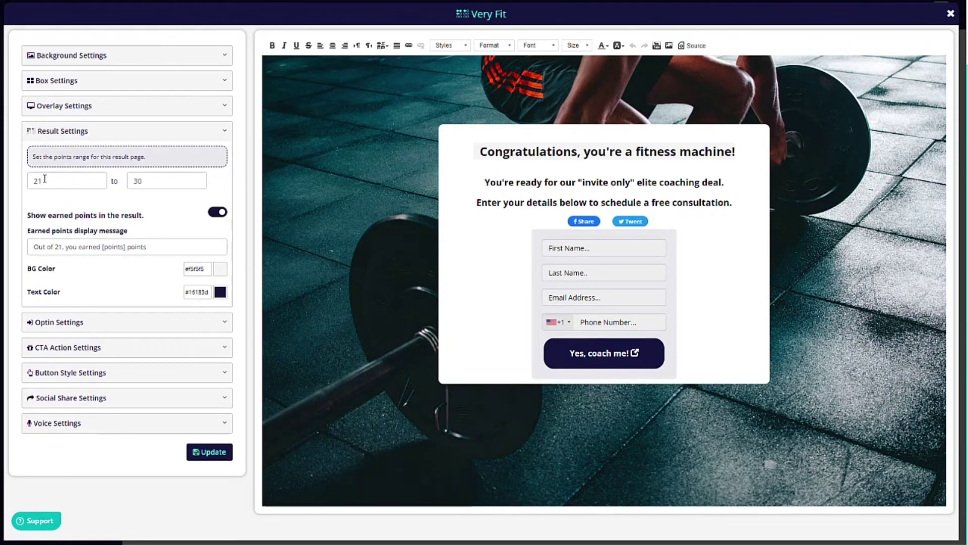
{"action": "left_click", "coordinate": [950, 14]}
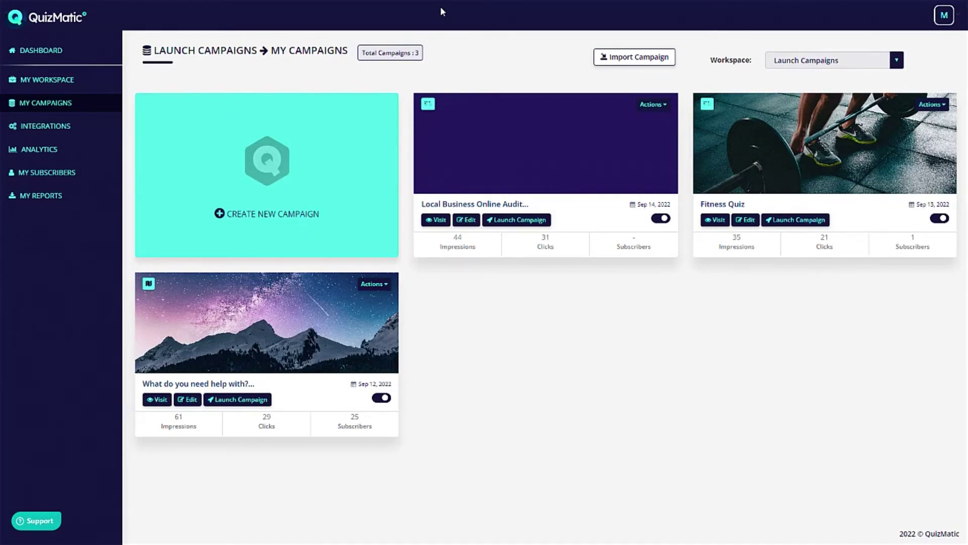
Create a new campaign named 'Demo 1'.
{"action": "left_click", "coordinate": [274, 158]}
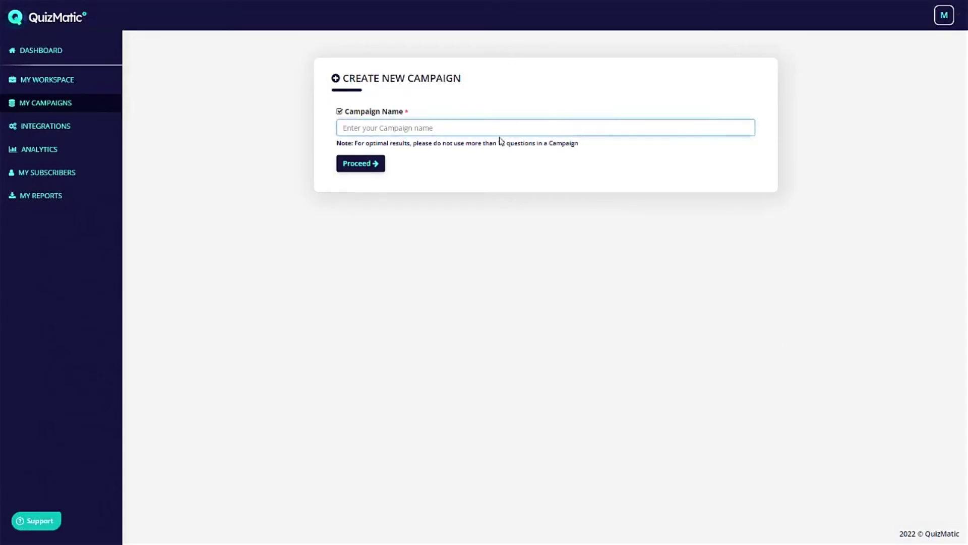
{"action": "type", "text": "De"}
{"action": "left_click", "coordinate": [355, 165]}
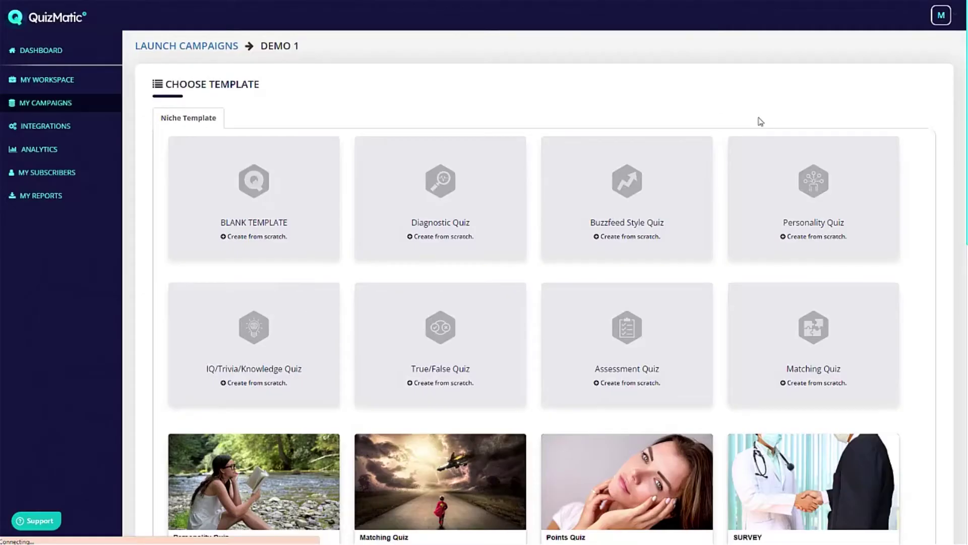
Browse the Choose Template gallery's blank and niche quiz templates.
{"action": "scroll", "coordinate": [802, 152], "scroll_direction": "down", "scroll_amount": 13}
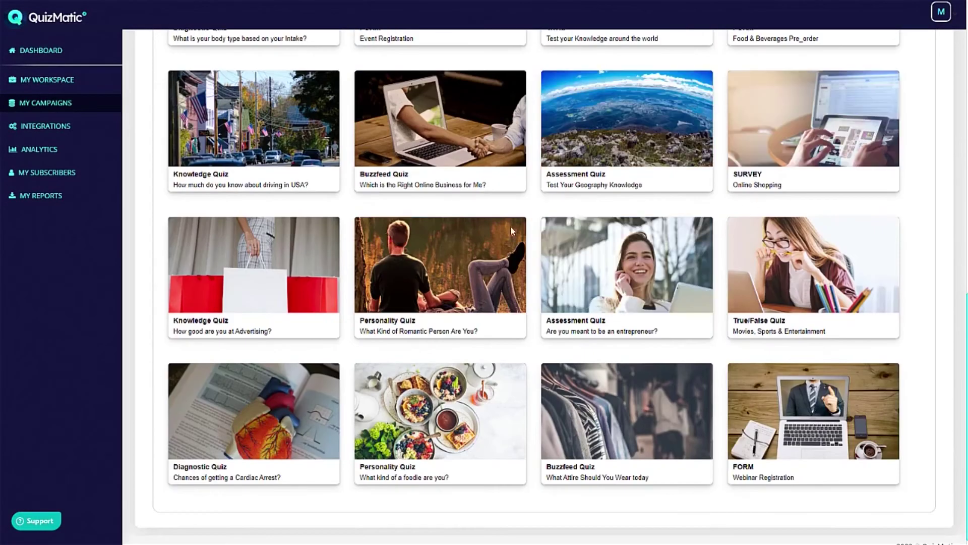
{"action": "scroll", "coordinate": [512, 231], "scroll_direction": "up", "scroll_amount": 5}
{"action": "mouse_move", "coordinate": [328, 108]}
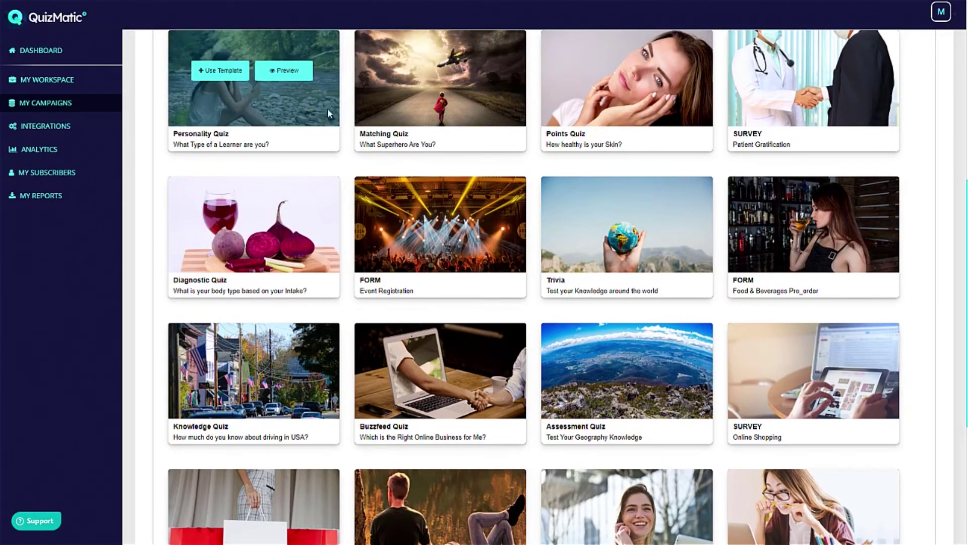
{"action": "mouse_move", "coordinate": [572, 133]}
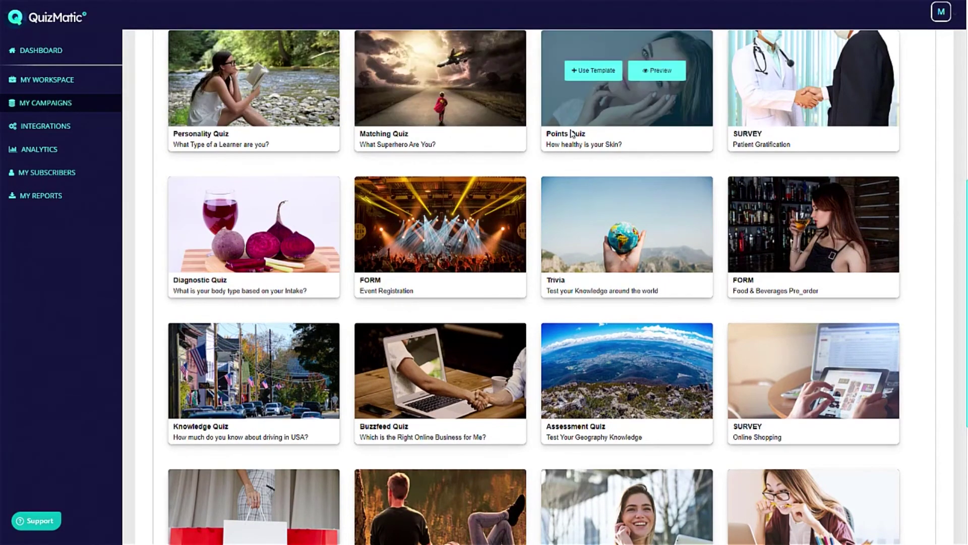
{"action": "mouse_move", "coordinate": [796, 115]}
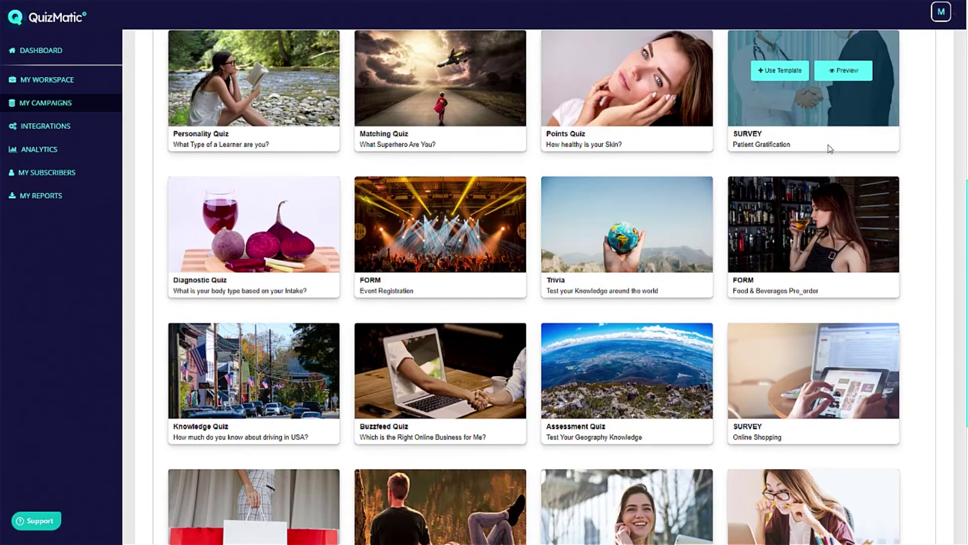
{"action": "scroll", "coordinate": [828, 149], "scroll_direction": "down", "scroll_amount": 1}
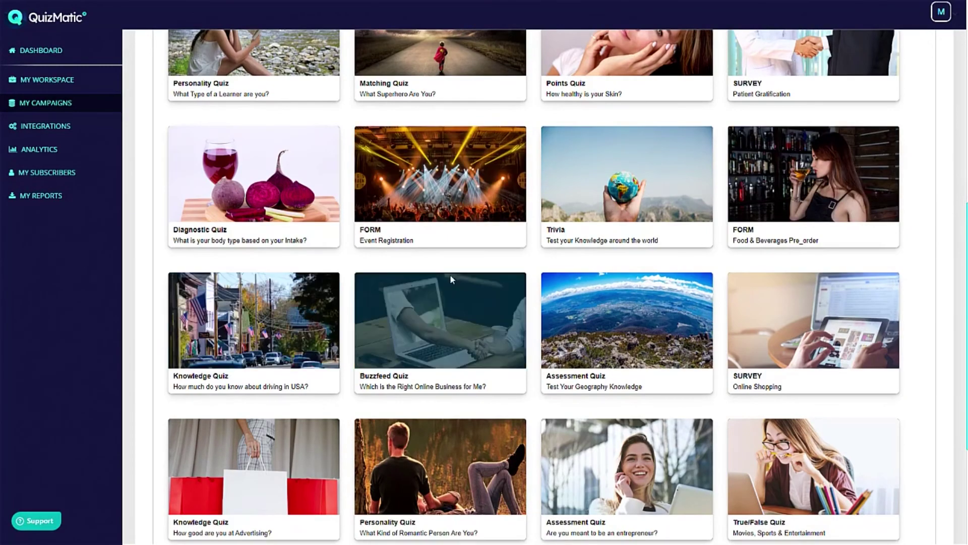
{"action": "scroll", "coordinate": [450, 279], "scroll_direction": "down", "scroll_amount": 3}
{"action": "scroll", "coordinate": [530, 289], "scroll_direction": "down", "scroll_amount": 2}
{"action": "mouse_move", "coordinate": [663, 242]}
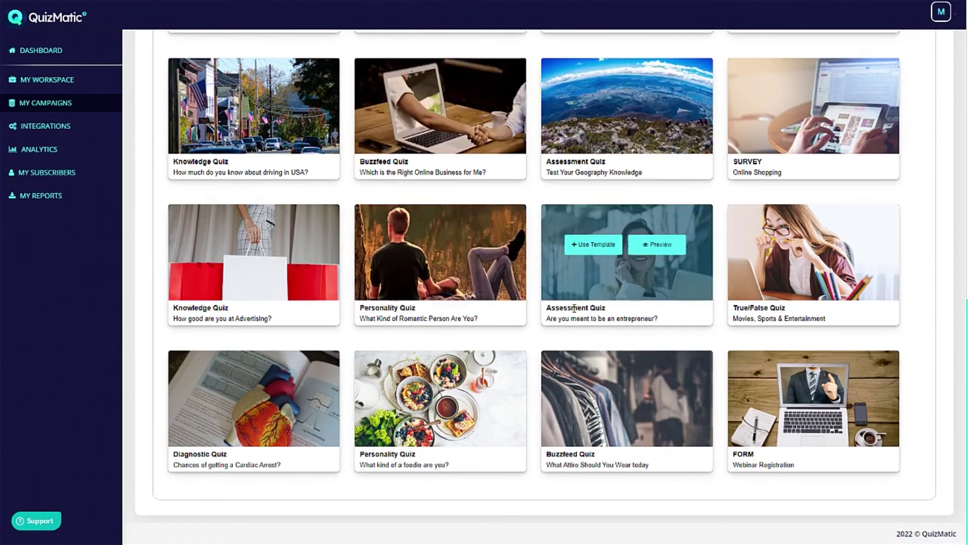
{"action": "scroll", "coordinate": [574, 308], "scroll_direction": "up", "scroll_amount": 10}
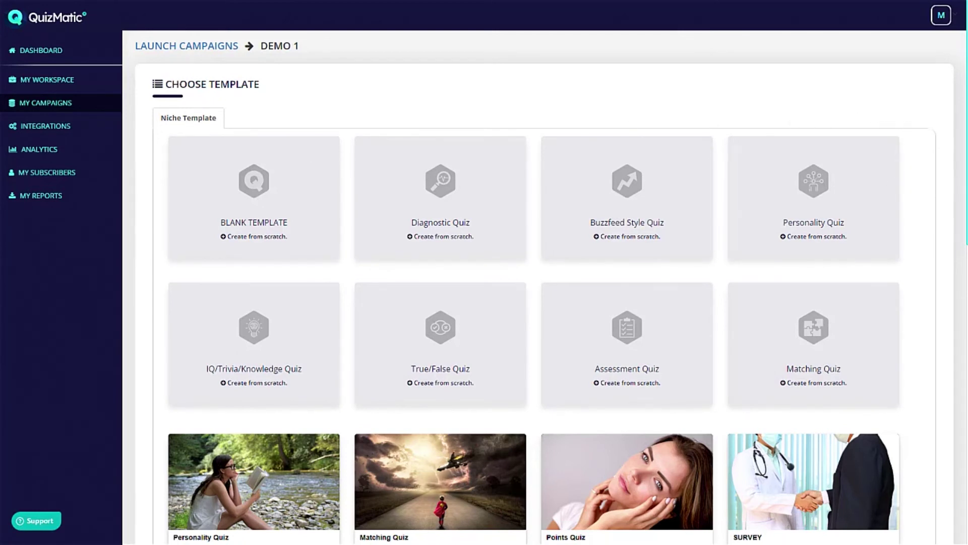
Start Demo 1 from the chosen template, delete 'marketing' from the welcome heading, and save.
{"action": "left_click", "coordinate": [552, 267]}
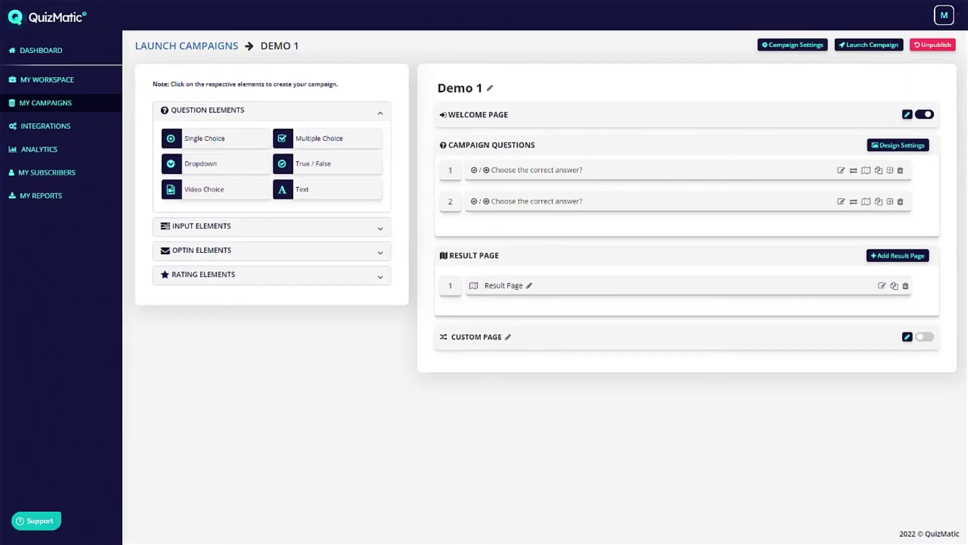
{"action": "left_click", "coordinate": [907, 114]}
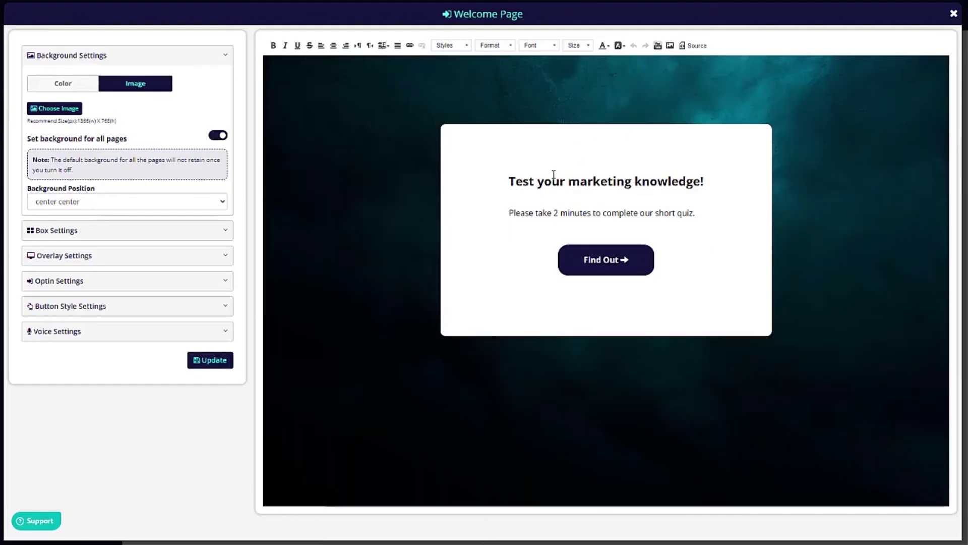
{"action": "left_click", "coordinate": [544, 178]}
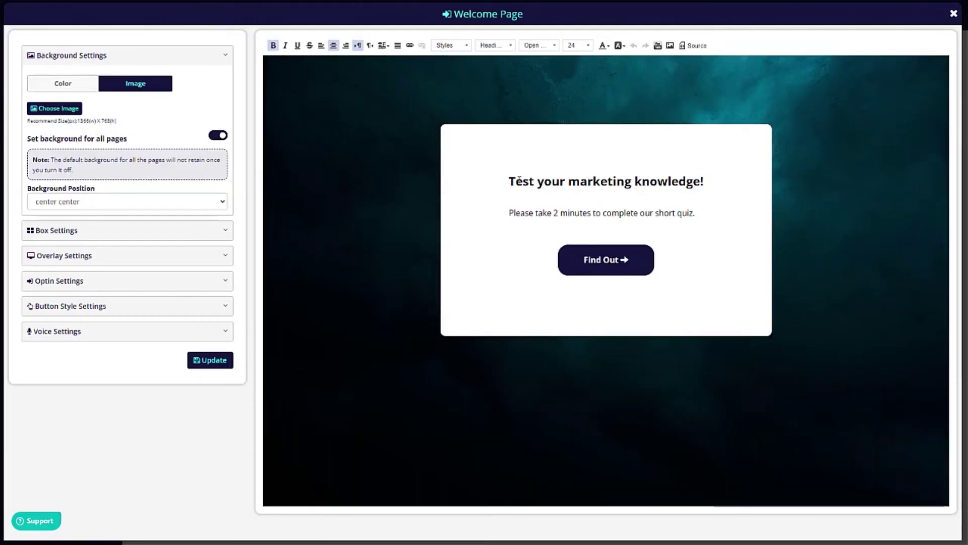
{"action": "left_click_drag", "start_coordinate": [569, 182], "coordinate": [637, 181]}
{"action": "key", "text": "BackSpace"}
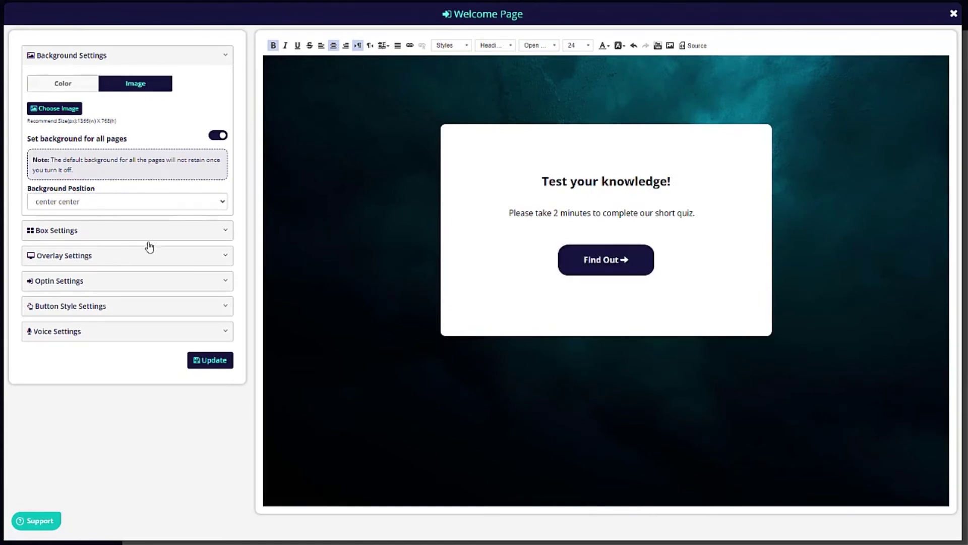
{"action": "left_click", "coordinate": [223, 360]}
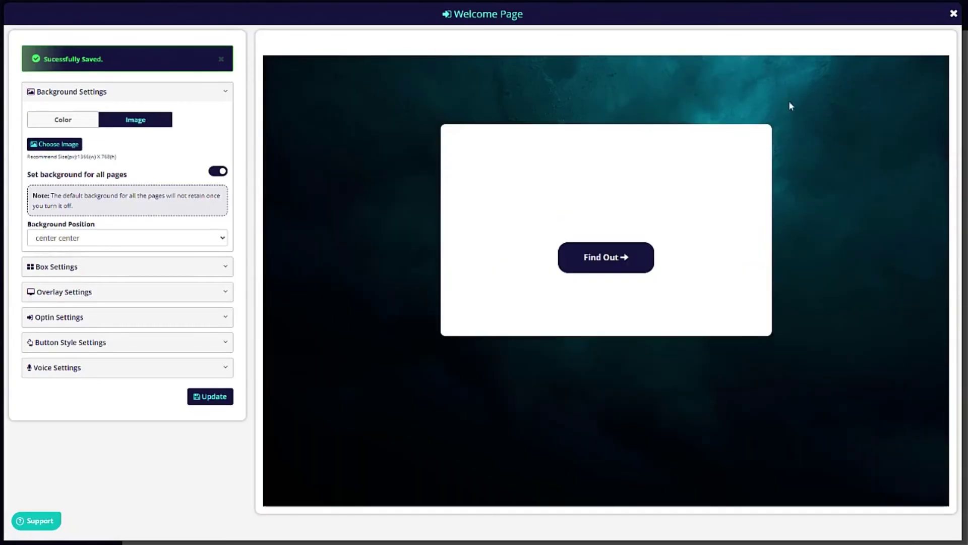
{"action": "left_click", "coordinate": [955, 14]}
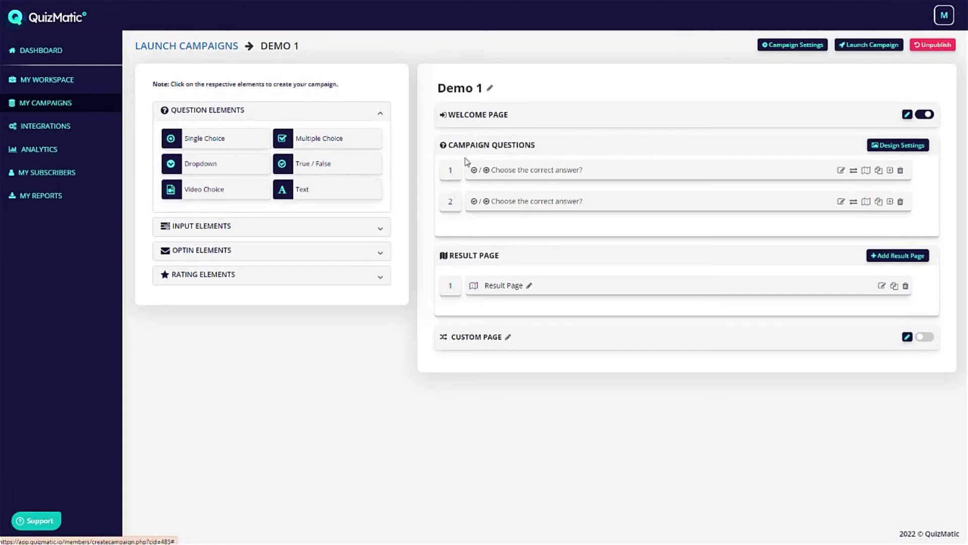
Reword question 1 to 'What is the capital of Ireland?'.
{"action": "left_click", "coordinate": [840, 170]}
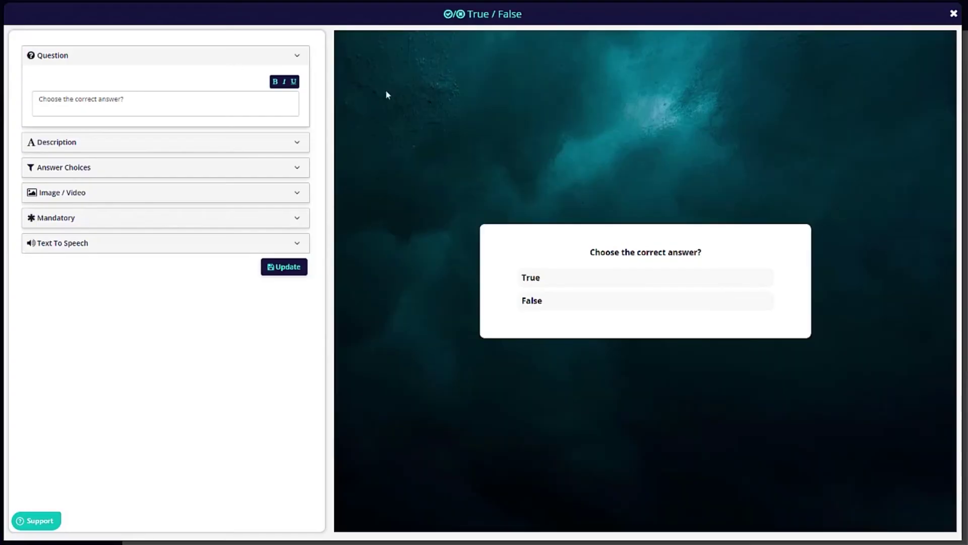
{"action": "triple_click", "coordinate": [143, 101]}
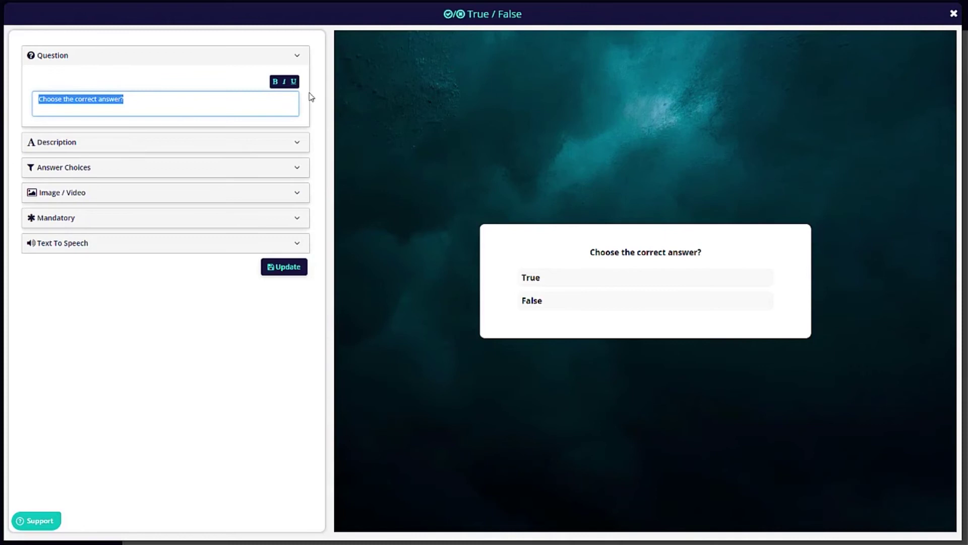
{"action": "type", "text": "What is"}
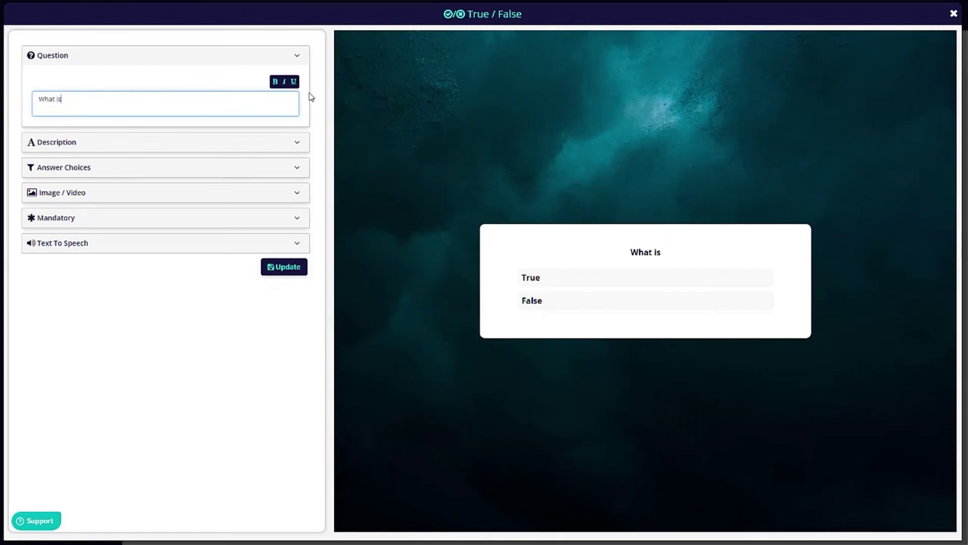
{"action": "type", "text": " the capital of"}
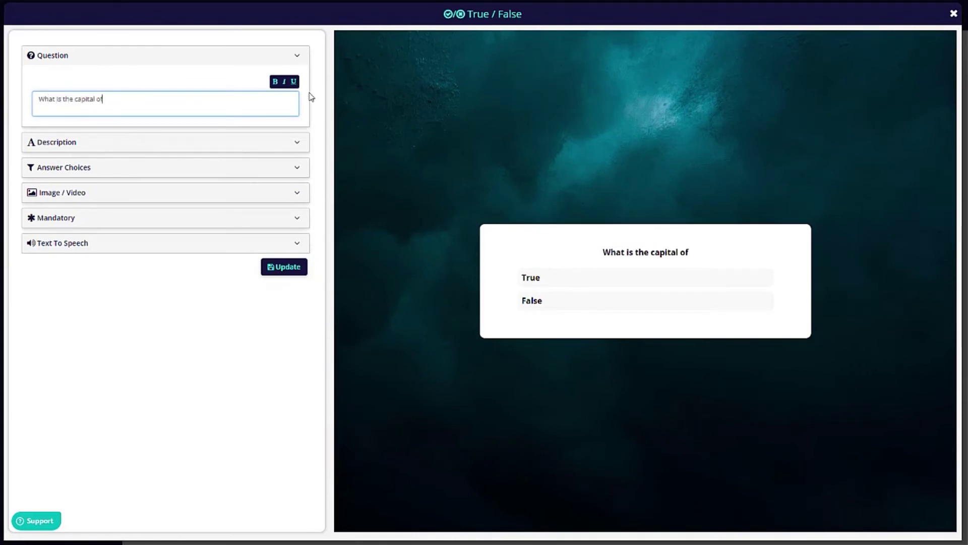
{"action": "type", "text": " Ireland?"}
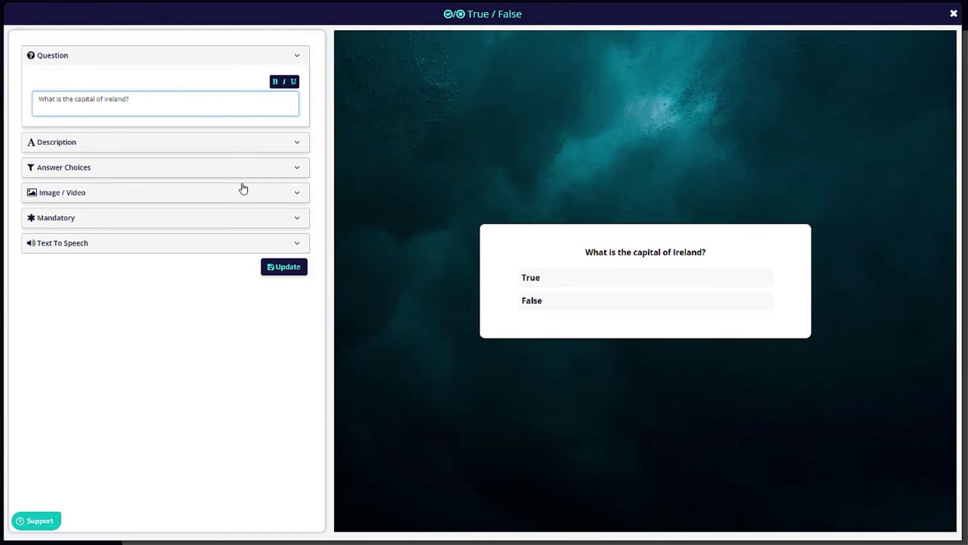
Replace the True/False answers with Dublin and London and save the question.
{"action": "left_click", "coordinate": [100, 169]}
{"action": "double_click", "coordinate": [78, 146]}
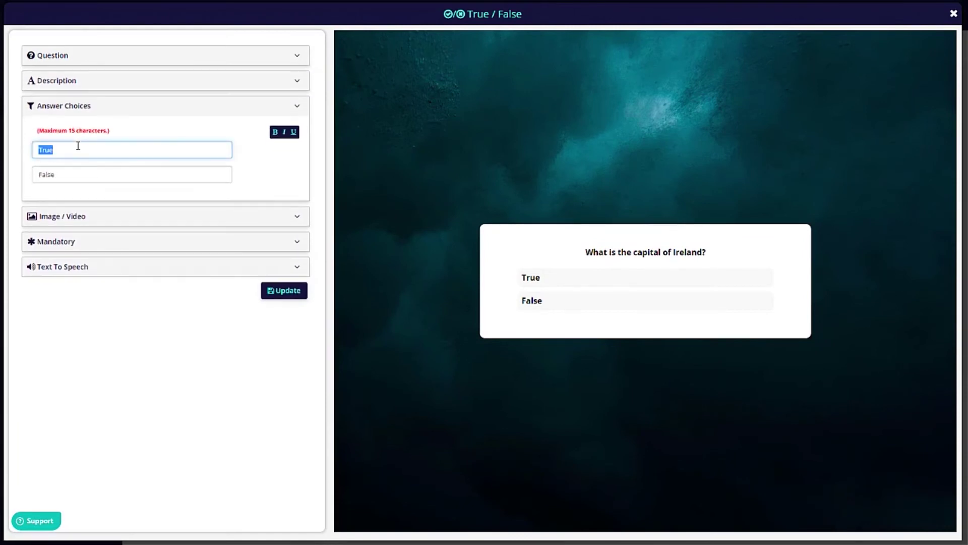
{"action": "type", "text": "Dublin"}
{"action": "key", "text": "Tab"}
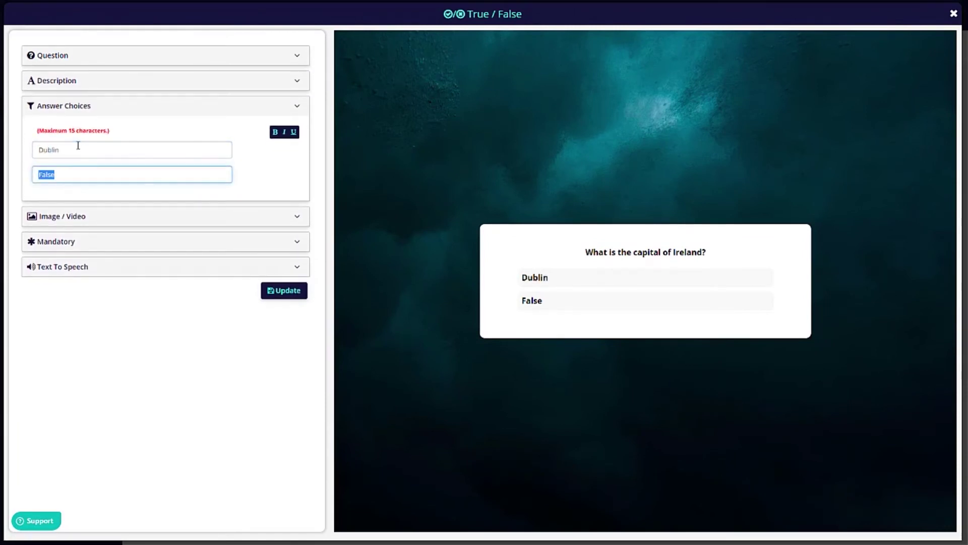
{"action": "type", "text": "London"}
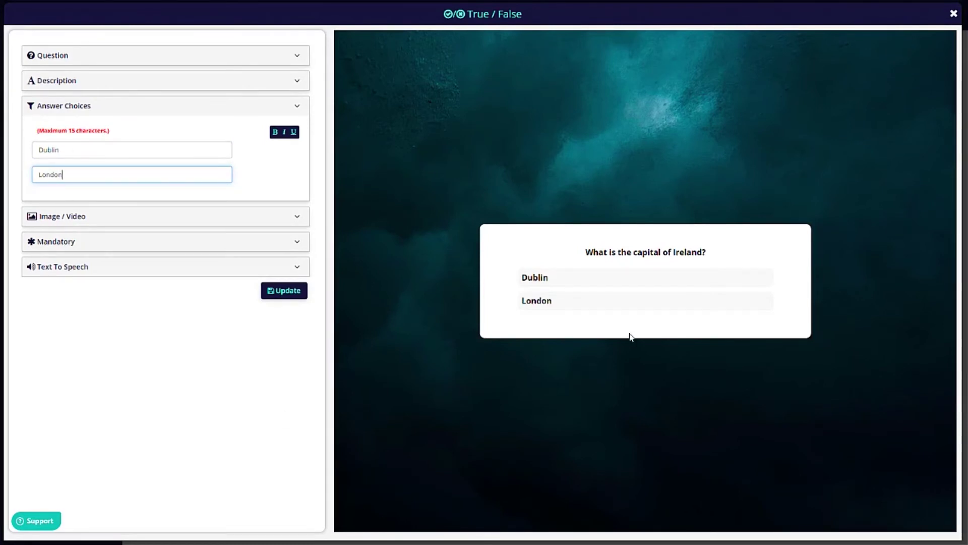
{"action": "left_click", "coordinate": [288, 296]}
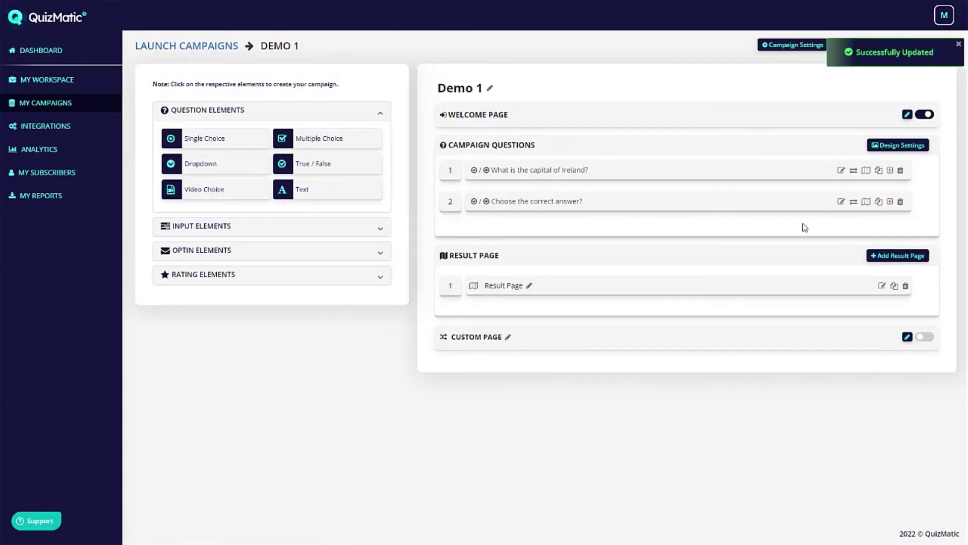
Change question 2 to 'How many days are there in a year?' with answers 365 and 12.
{"action": "left_click", "coordinate": [841, 202]}
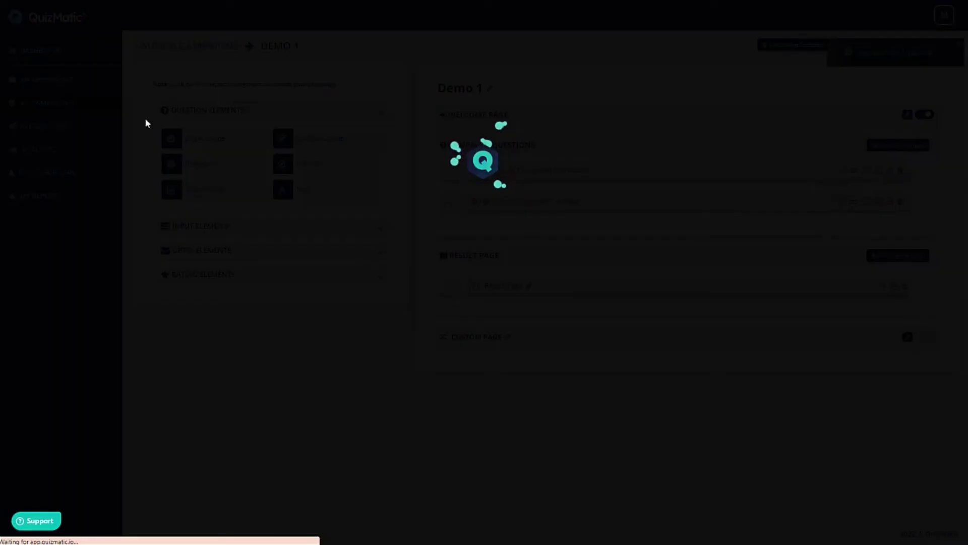
{"action": "key", "text": "ctrl+a"}
{"action": "type", "text": "How many days"}
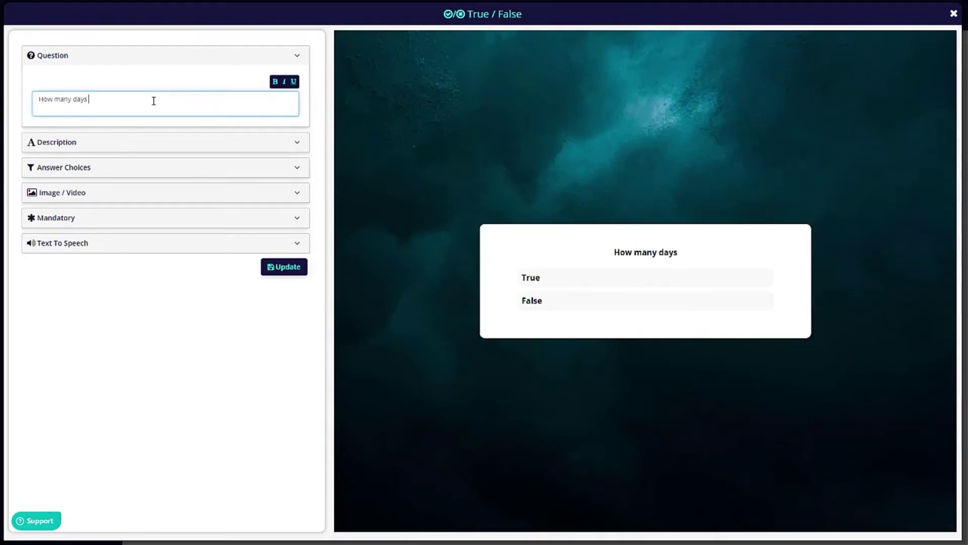
{"action": "type", "text": " are there in a year?"}
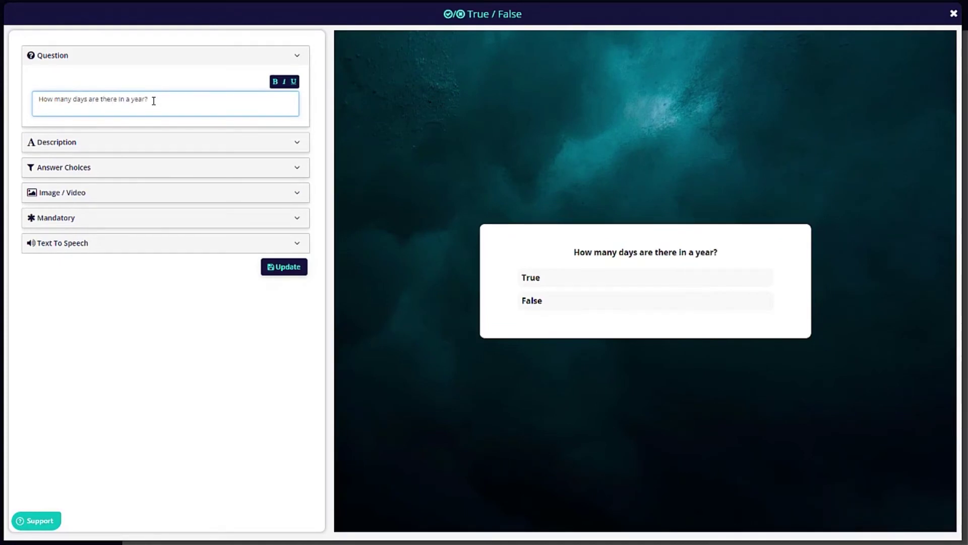
{"action": "left_click", "coordinate": [94, 166]}
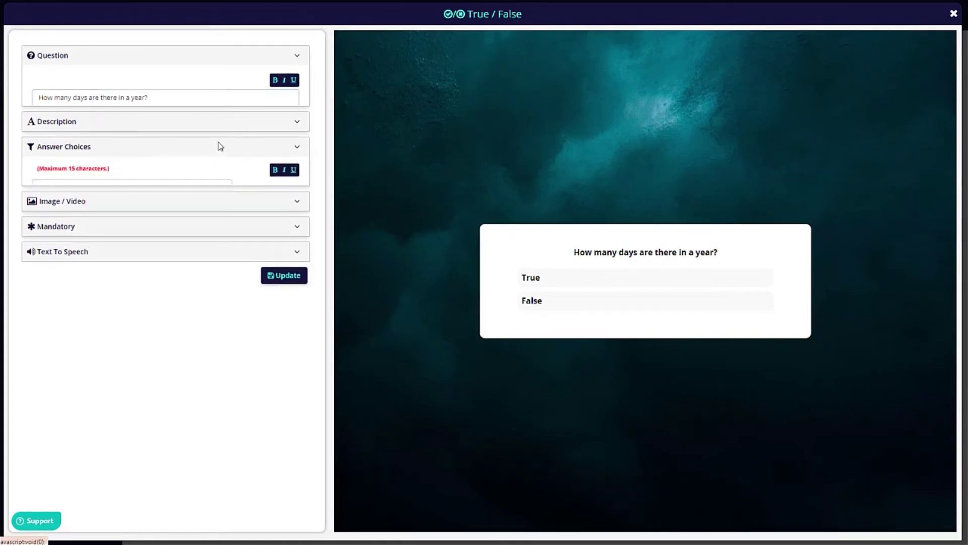
{"action": "double_click", "coordinate": [120, 149]}
{"action": "type", "text": "365"}
{"action": "left_click", "coordinate": [87, 177]}
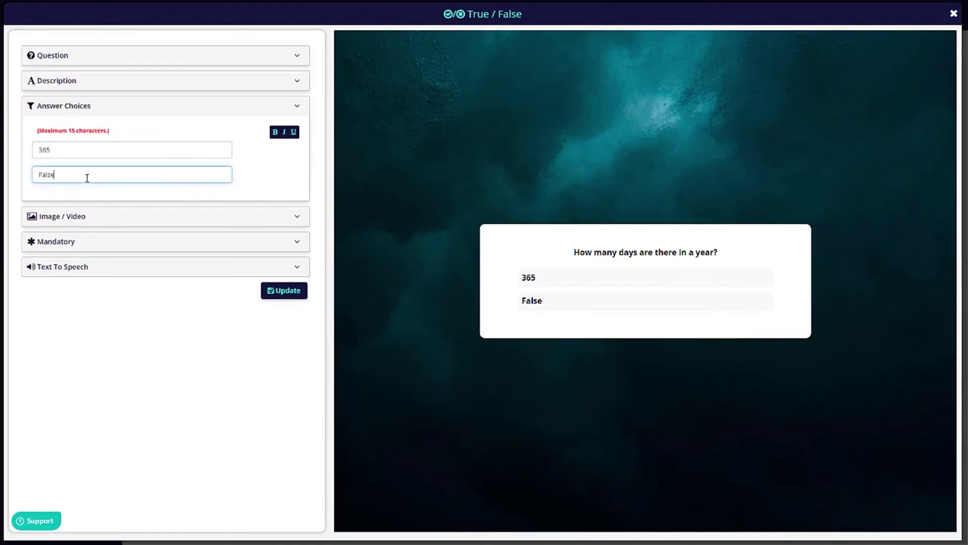
{"action": "double_click", "coordinate": [87, 177]}
{"action": "type", "text": "12"}
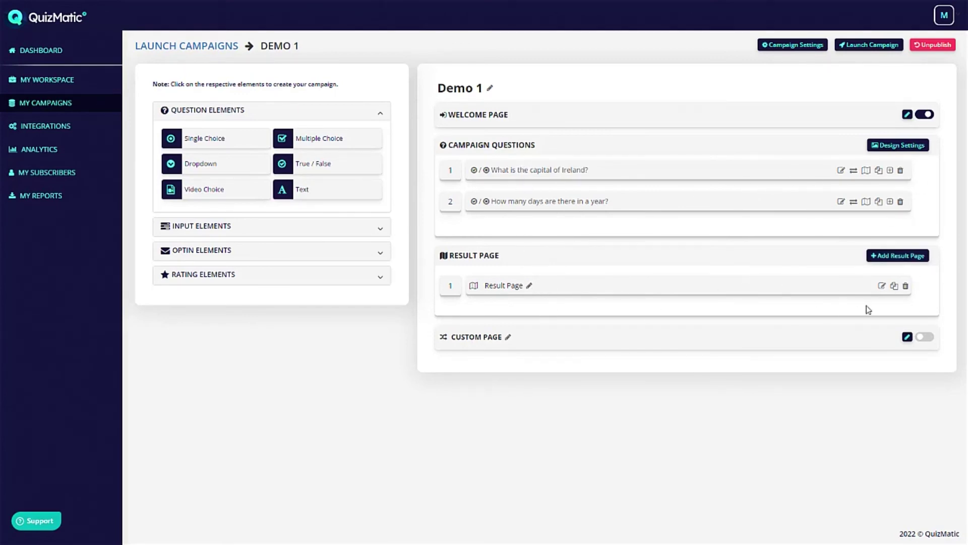
Replace the result page heading with 'Great, you are super smart!'.
{"action": "left_click", "coordinate": [882, 285]}
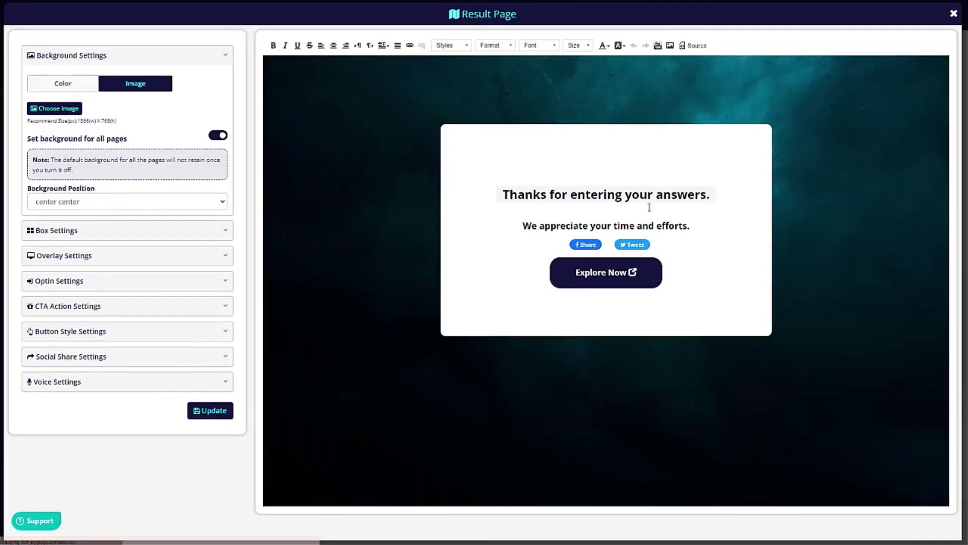
{"action": "left_click", "coordinate": [808, 262]}
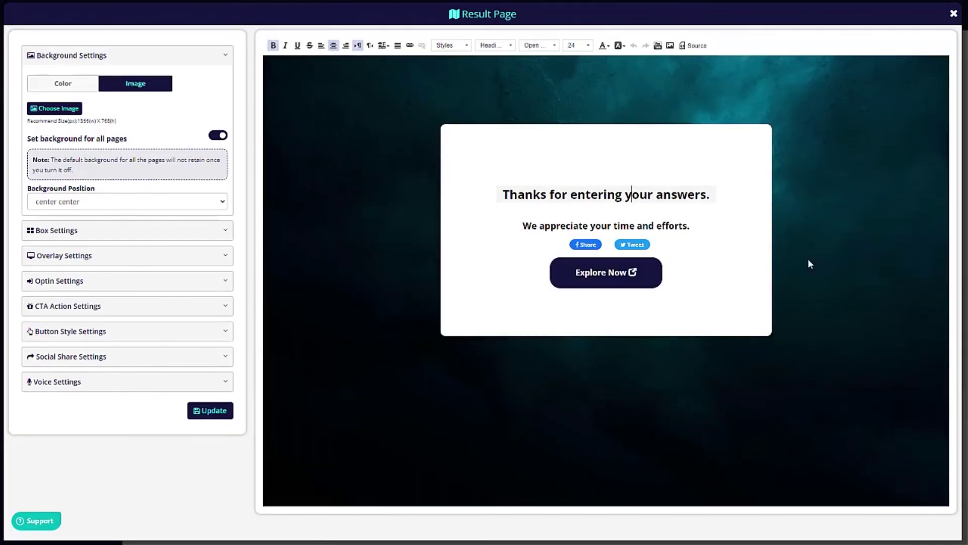
{"action": "key", "text": "ctrl+a"}
{"action": "left_click_drag", "start_coordinate": [488, 193], "coordinate": [715, 188]}
{"action": "type", "text": "G"}
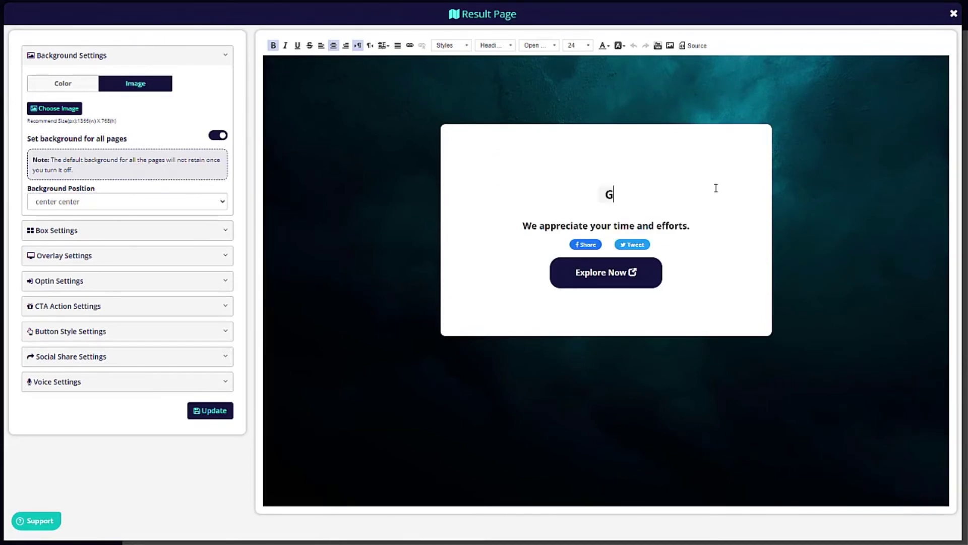
{"action": "type", "text": "reat, you a"}
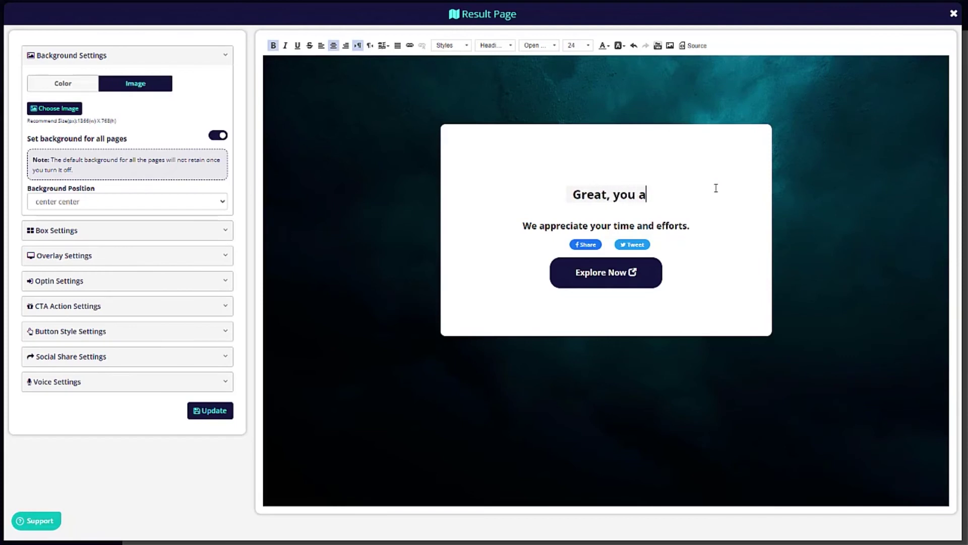
{"action": "type", "text": "re super smart!"}
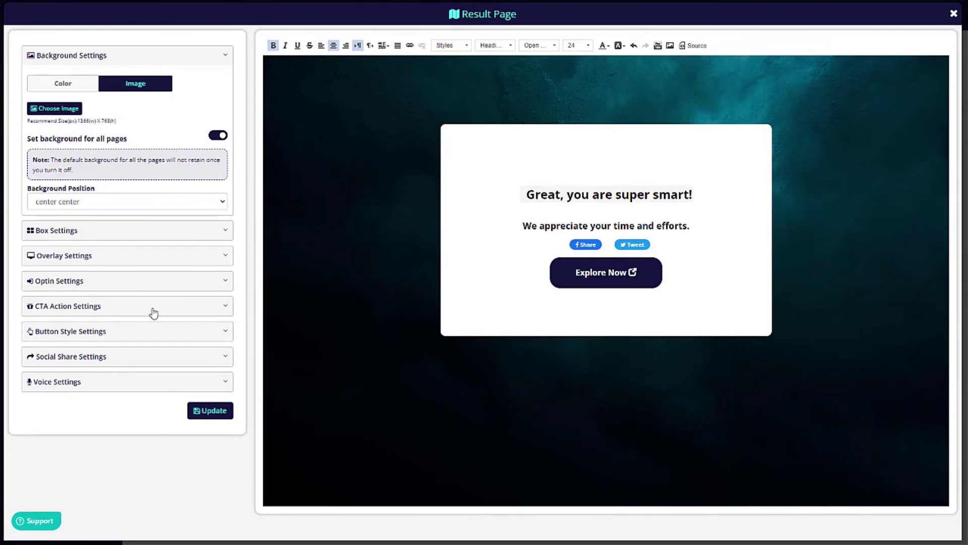
Keep the call to action as URL and trim the subline to 'We appreciate your time', saved.
{"action": "left_click", "coordinate": [74, 305]}
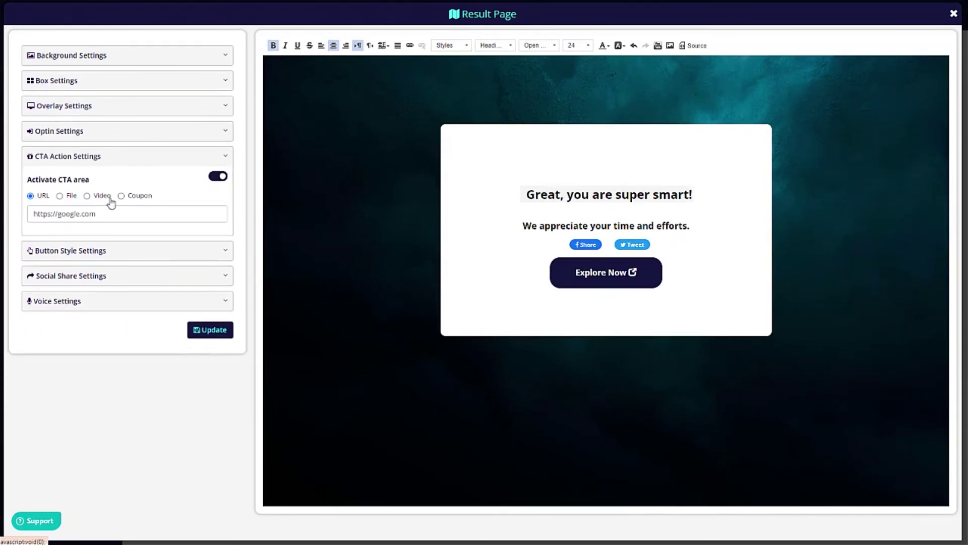
{"action": "left_click", "coordinate": [122, 195]}
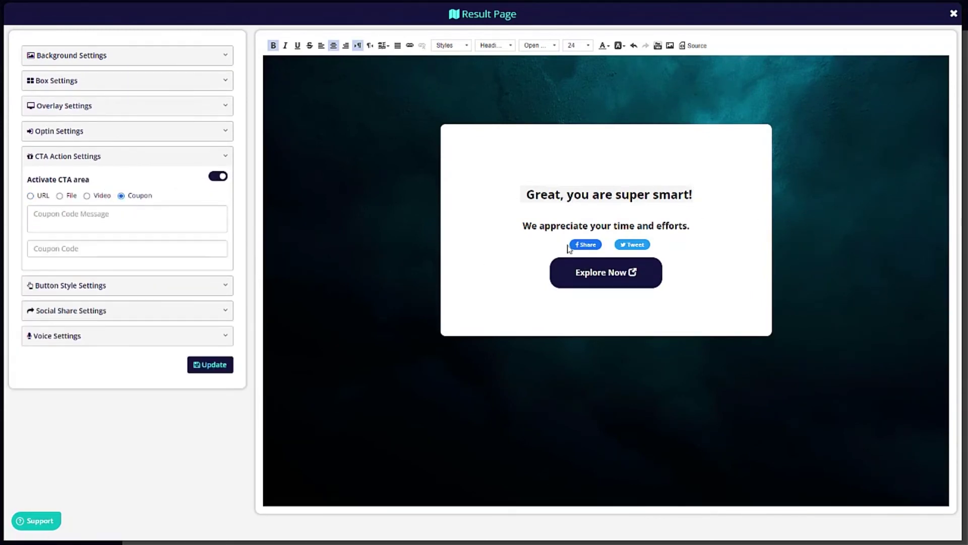
{"action": "left_click", "coordinate": [31, 196]}
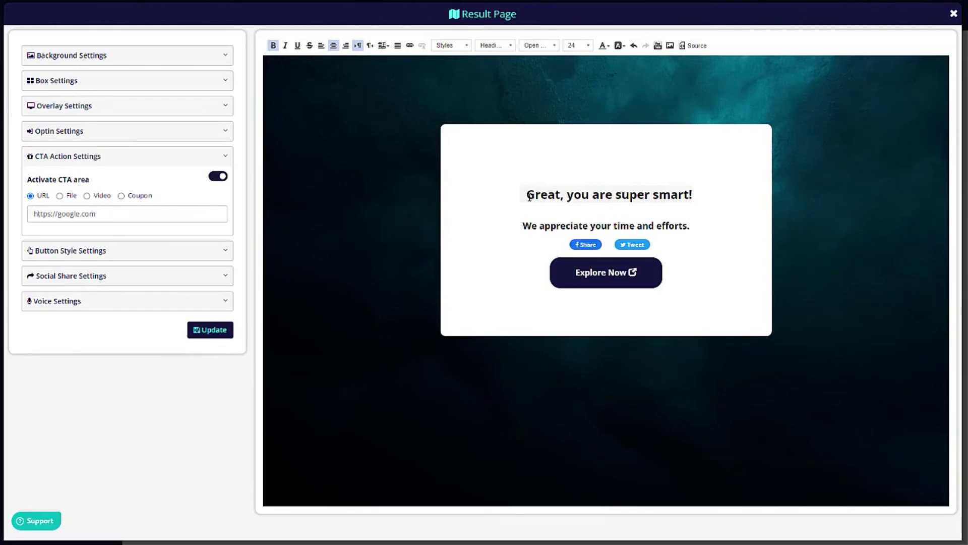
{"action": "left_click_drag", "start_coordinate": [636, 222], "coordinate": [704, 227]}
{"action": "key", "text": "BackSpace"}
{"action": "left_click", "coordinate": [201, 330]}
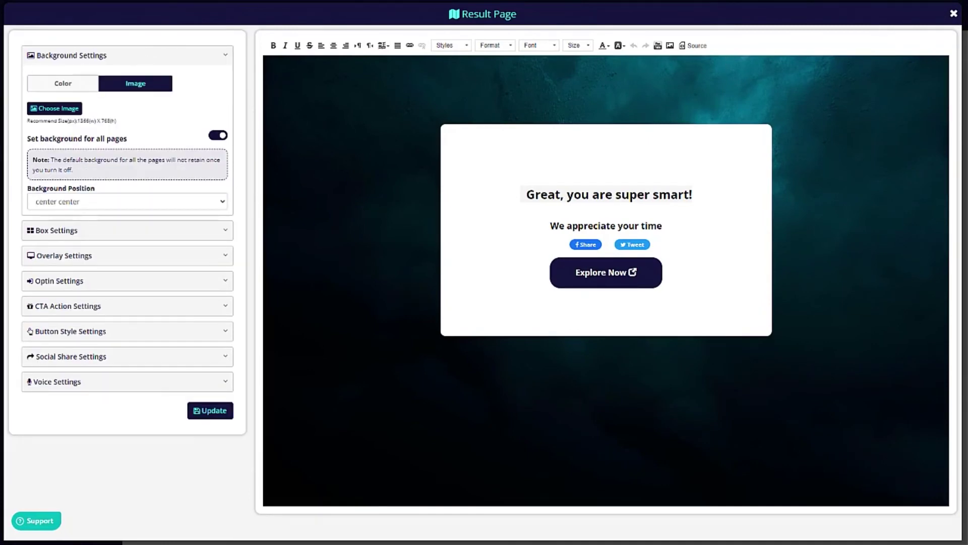
Rename result page 1 to 'correct'.
{"action": "left_click", "coordinate": [952, 15]}
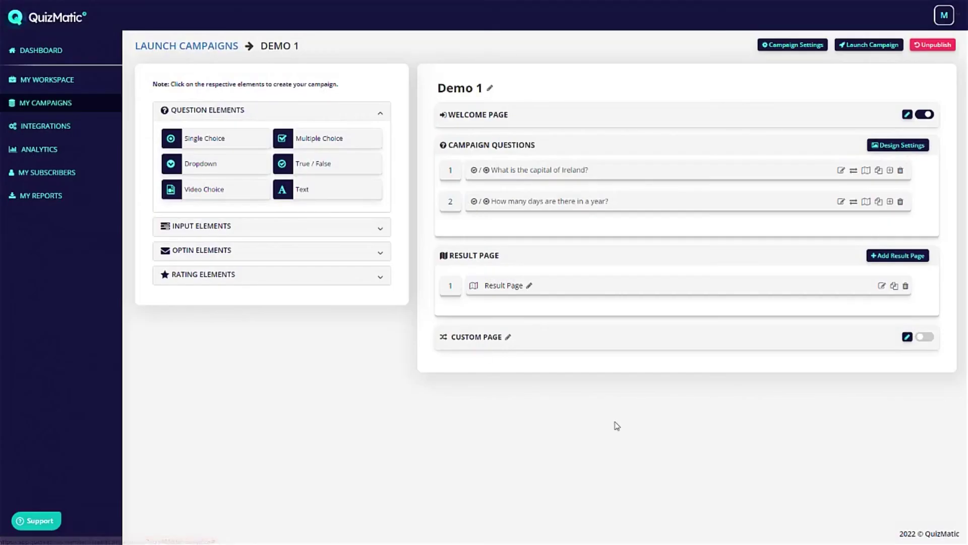
{"action": "left_click", "coordinate": [528, 286]}
{"action": "triple_click", "coordinate": [583, 283]}
{"action": "type", "text": "correct"}
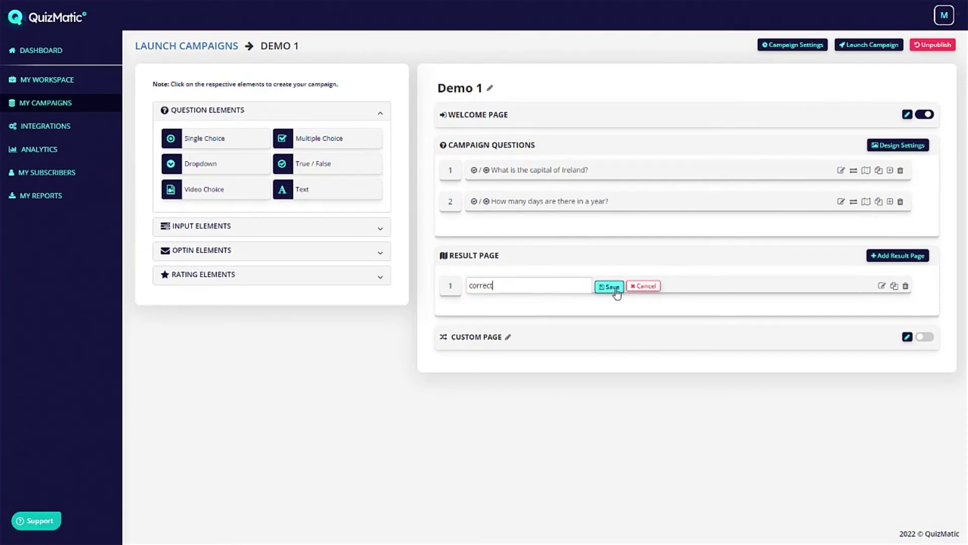
{"action": "left_click", "coordinate": [611, 287]}
Clone the Correct result page and rename the copy to 'incorrect'.
{"action": "left_click", "coordinate": [894, 287]}
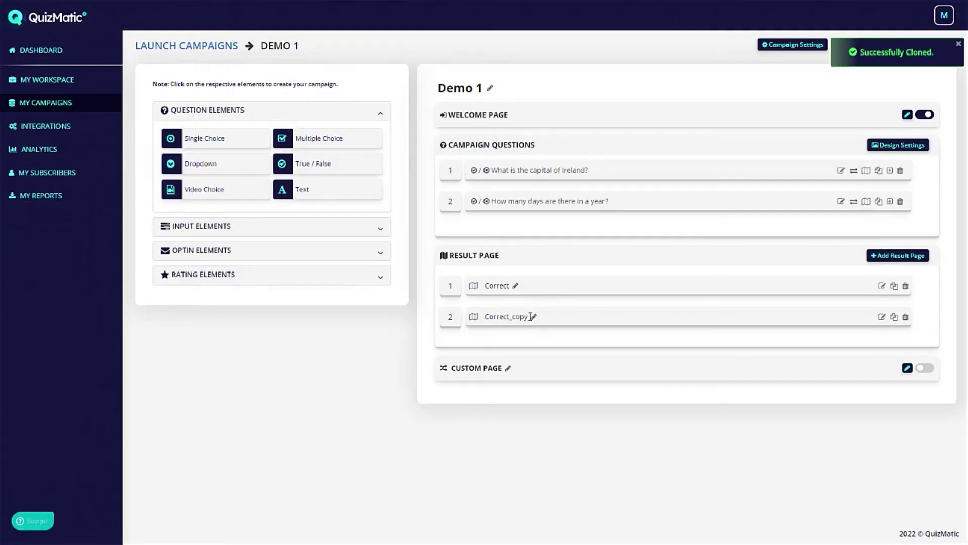
{"action": "left_click", "coordinate": [530, 317]}
{"action": "triple_click", "coordinate": [592, 320]}
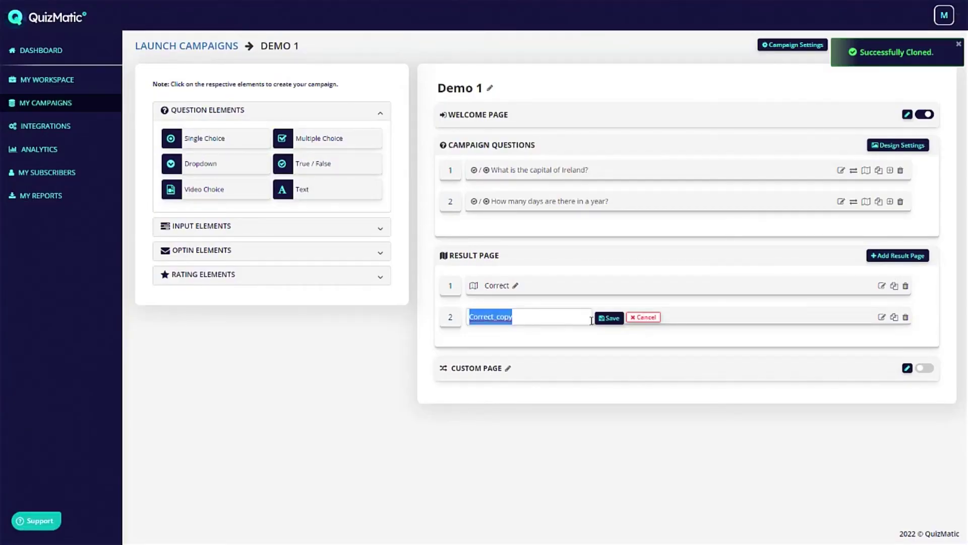
{"action": "type", "text": "incorrect"}
{"action": "left_click", "coordinate": [609, 318]}
Change the incorrect page heading to 'Time to go back to school!', save, and close the editor.
{"action": "left_click", "coordinate": [881, 318]}
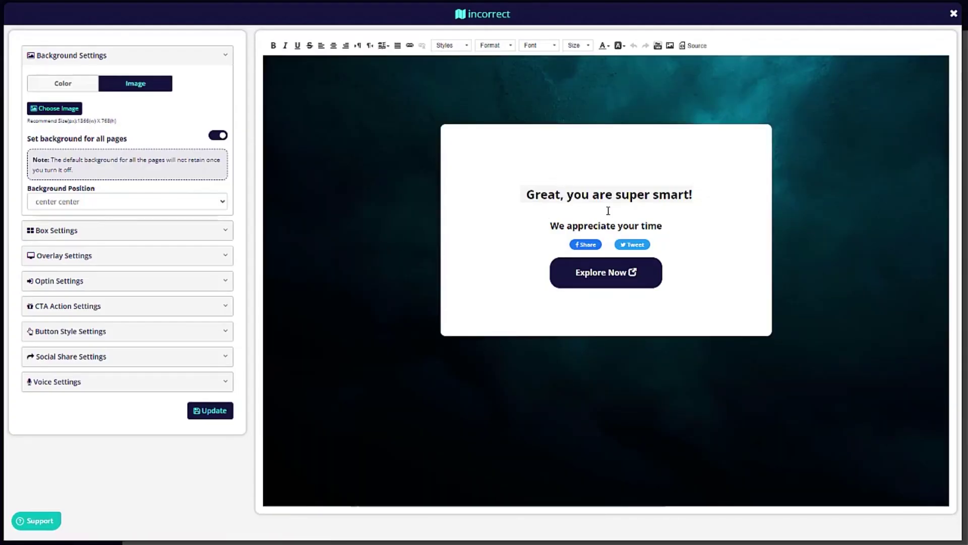
{"action": "left_click", "coordinate": [506, 194]}
{"action": "left_click_drag", "start_coordinate": [524, 195], "coordinate": [704, 193]}
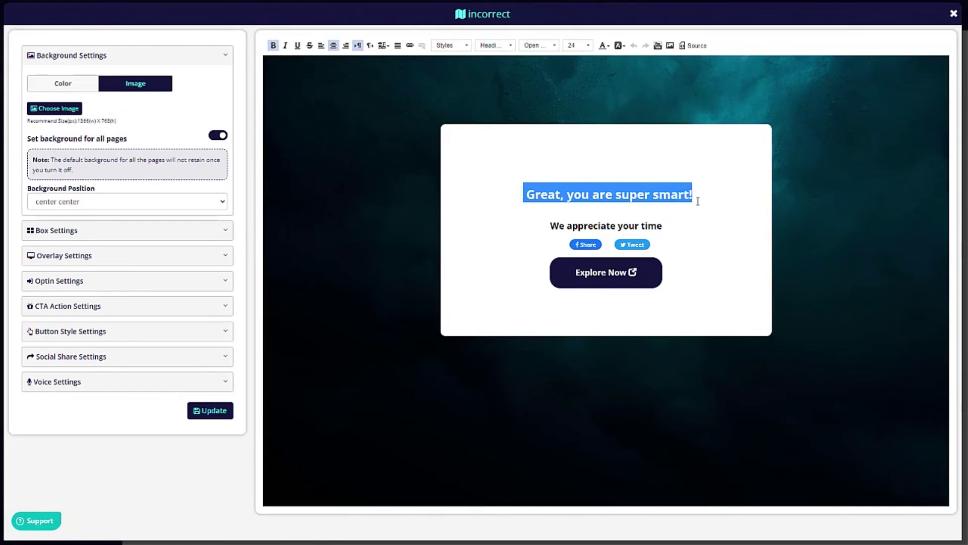
{"action": "type", "text": "Time to go back to school!"}
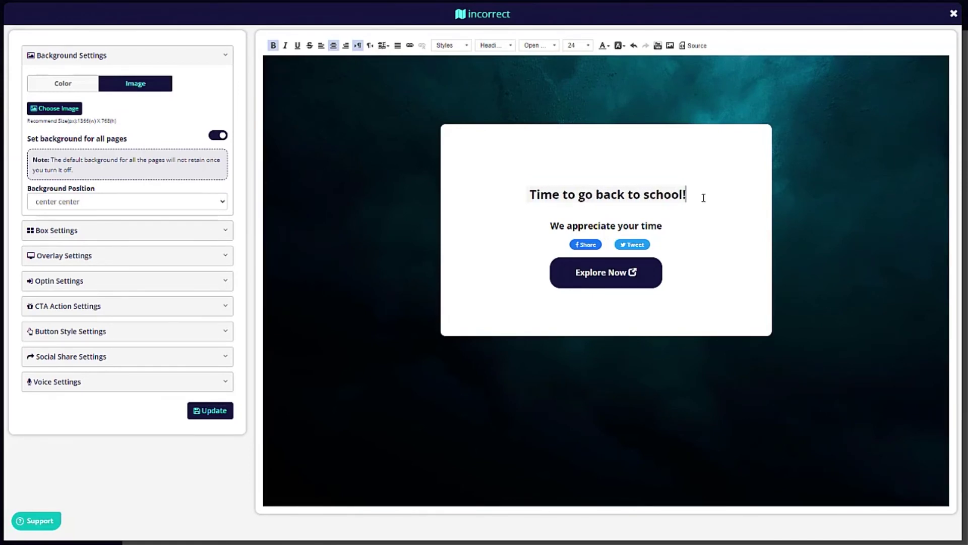
{"action": "left_click", "coordinate": [190, 414]}
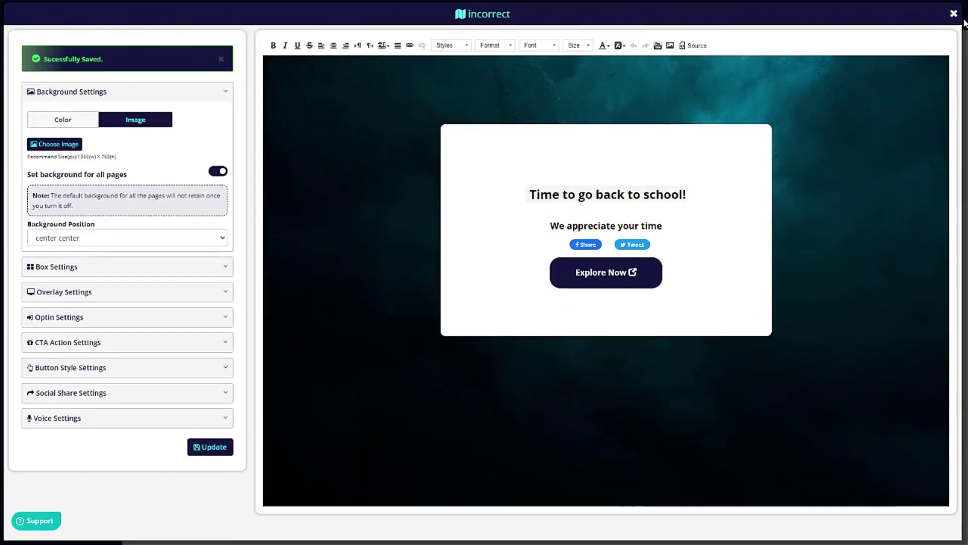
{"action": "left_click", "coordinate": [955, 15]}
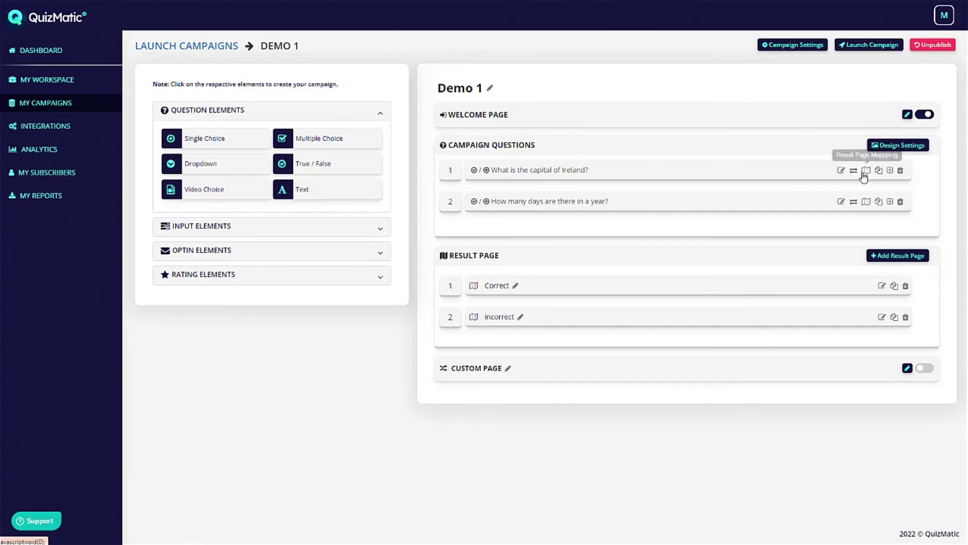
Map London to the incorrect result page for the capital question and save.
{"action": "left_click", "coordinate": [868, 173]}
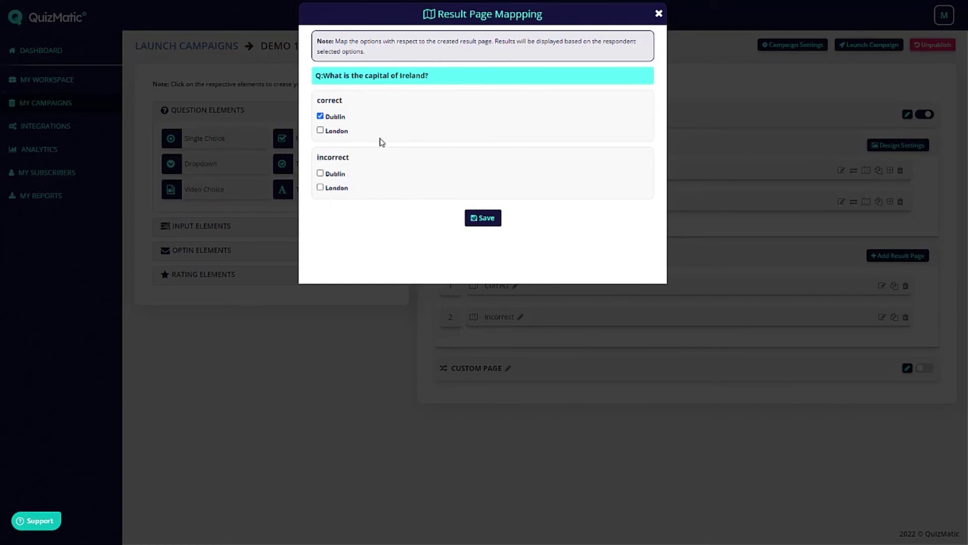
{"action": "left_click", "coordinate": [320, 187]}
{"action": "left_click", "coordinate": [485, 222]}
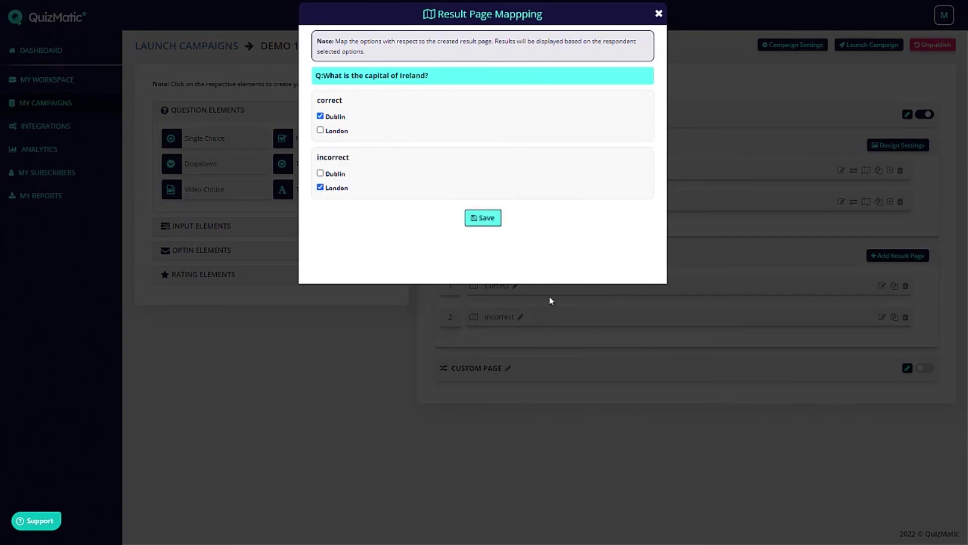
{"action": "left_click", "coordinate": [658, 14]}
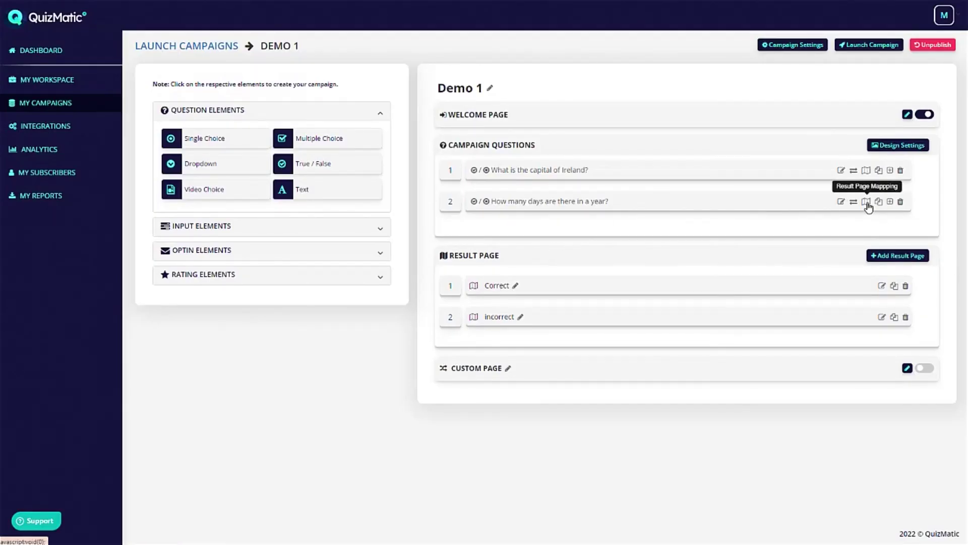
For the days question, map 365 to correct and 1200 to incorrect, then save.
{"action": "left_click", "coordinate": [867, 202]}
{"action": "left_click", "coordinate": [321, 117]}
{"action": "left_click", "coordinate": [320, 187]}
{"action": "left_click", "coordinate": [482, 218]}
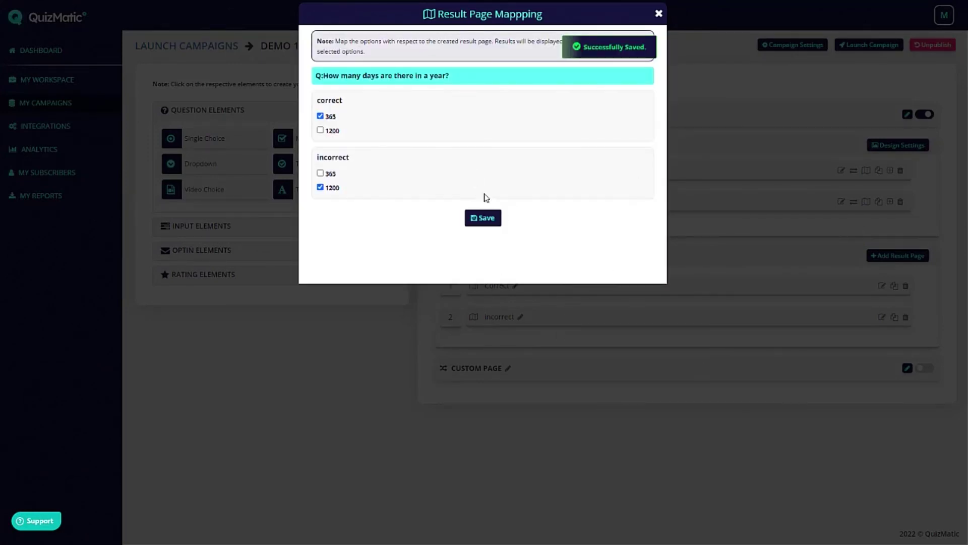
{"action": "left_click", "coordinate": [659, 14]}
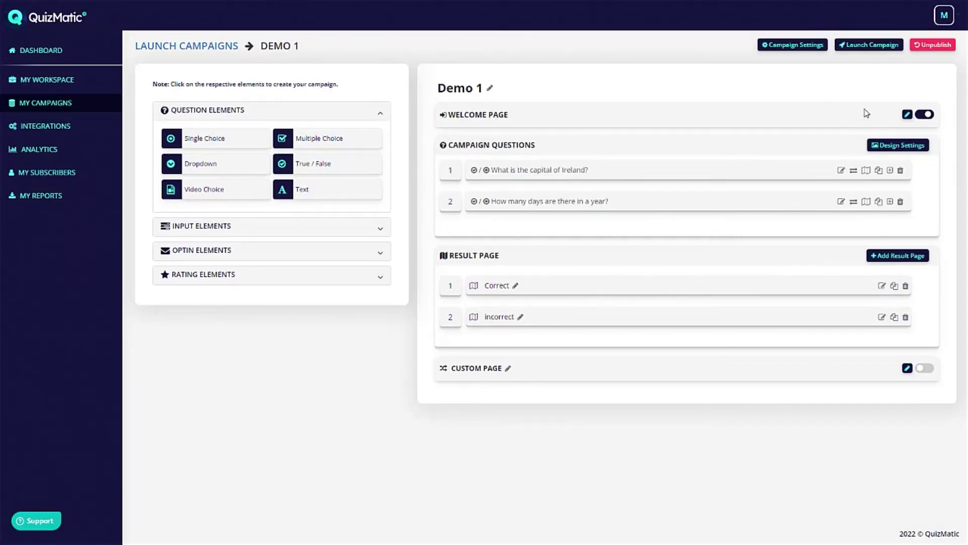
Launch Demo 1 and take the live quiz answering London and 1200.
{"action": "left_click", "coordinate": [880, 49]}
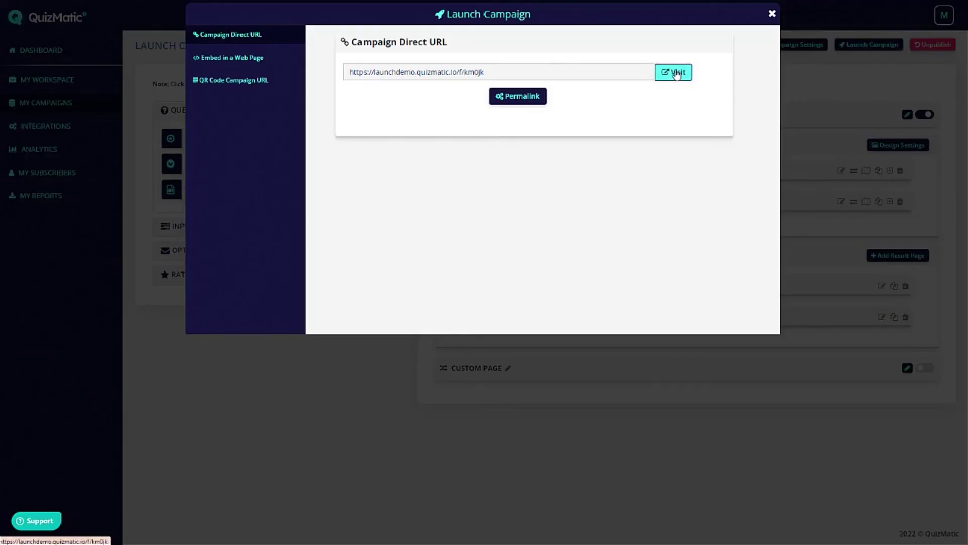
{"action": "left_click", "coordinate": [676, 74]}
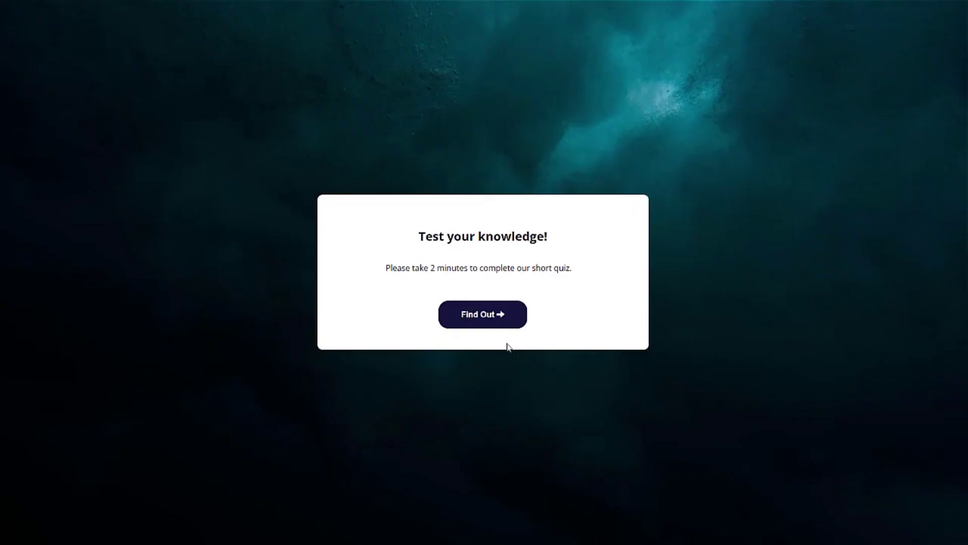
{"action": "left_click", "coordinate": [509, 318]}
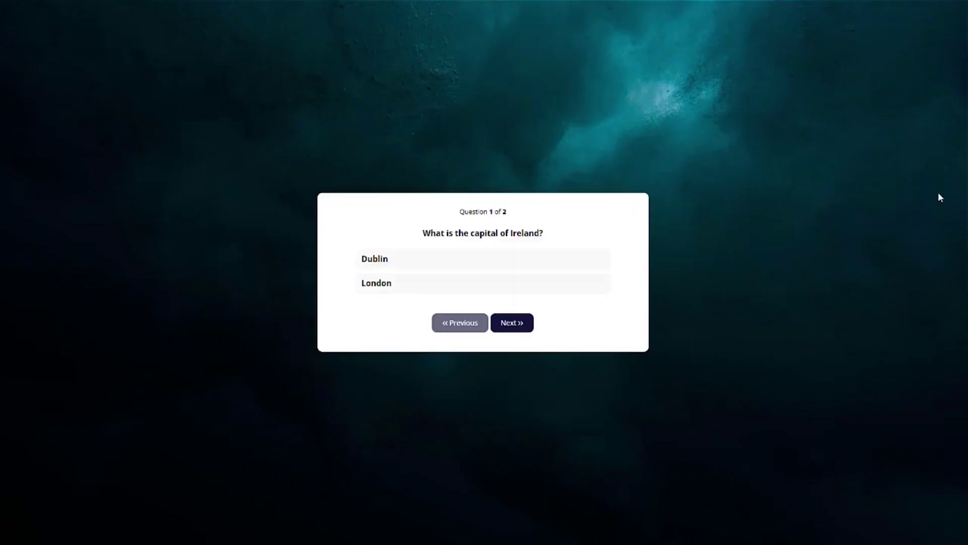
{"action": "left_click", "coordinate": [398, 287]}
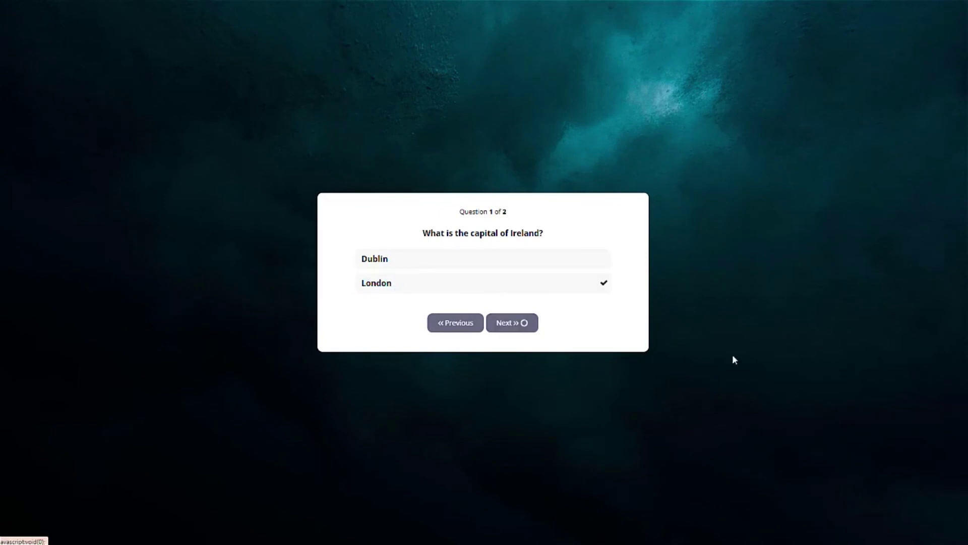
{"action": "left_click", "coordinate": [385, 291]}
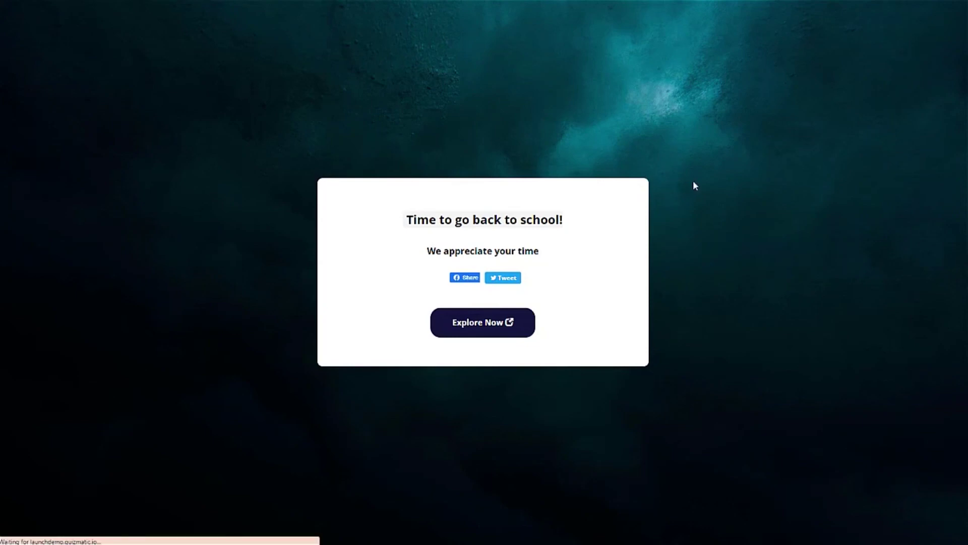
Retake the quiz answering Dublin and 365, then run it once more.
{"action": "left_click", "coordinate": [492, 307]}
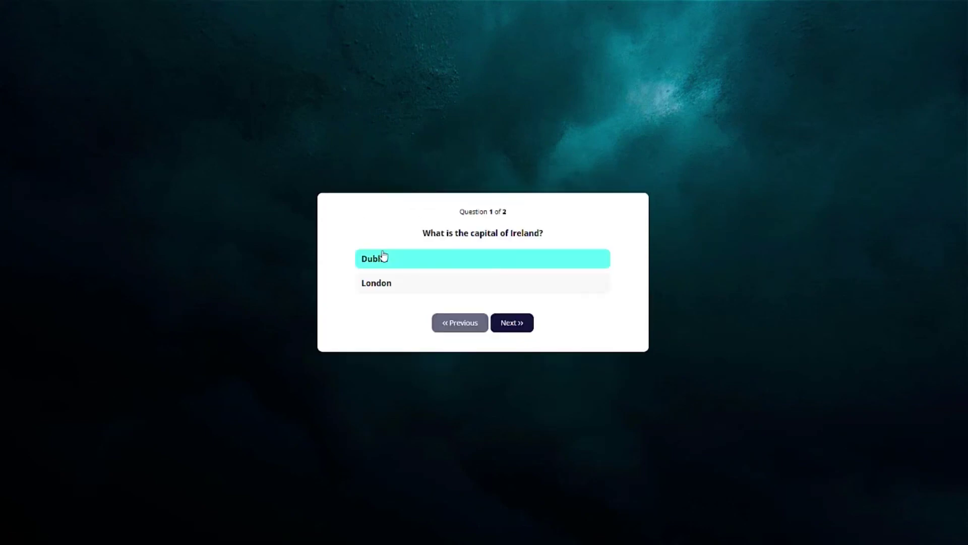
{"action": "left_click", "coordinate": [396, 265]}
{"action": "left_click", "coordinate": [412, 267]}
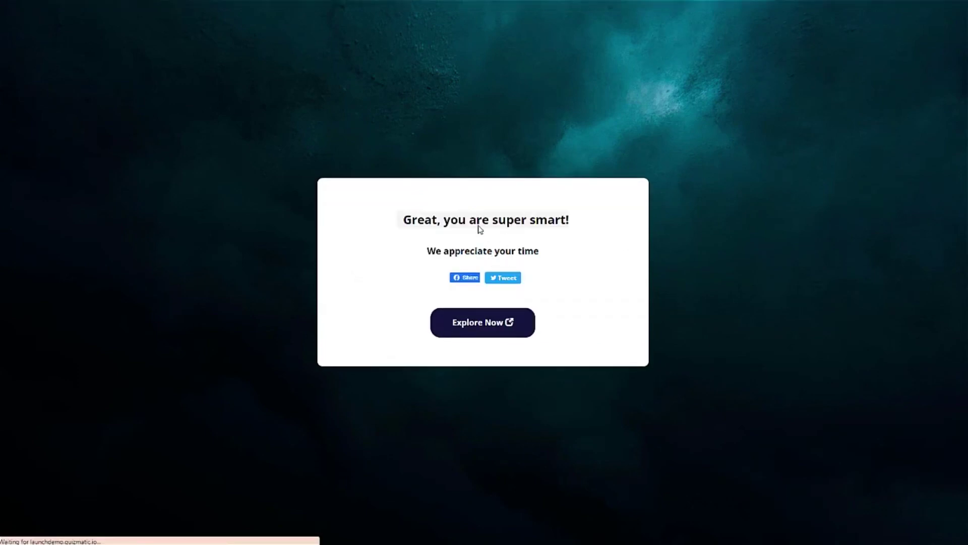
{"action": "left_click", "coordinate": [465, 314]}
{"action": "left_click", "coordinate": [408, 262]}
{"action": "left_click", "coordinate": [401, 283]}
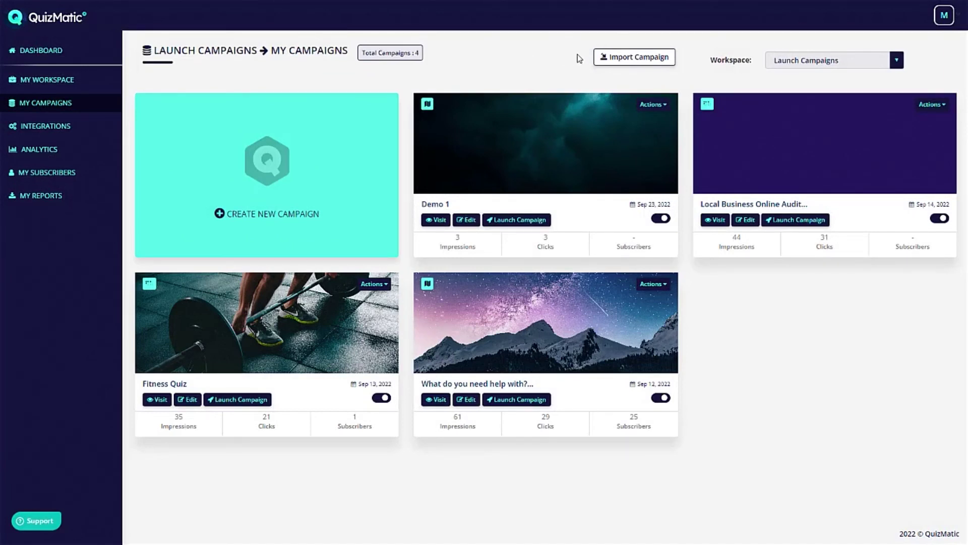
Open Demo 1's Campaign Settings, toggle the leaderboard on and back off, and view Navigation Settings.
{"action": "left_click", "coordinate": [652, 105]}
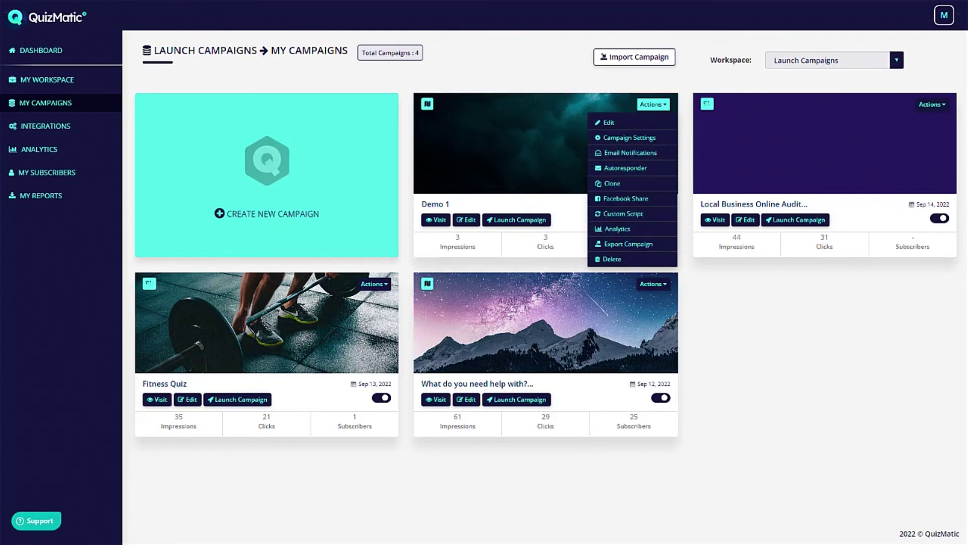
{"action": "left_click", "coordinate": [641, 141]}
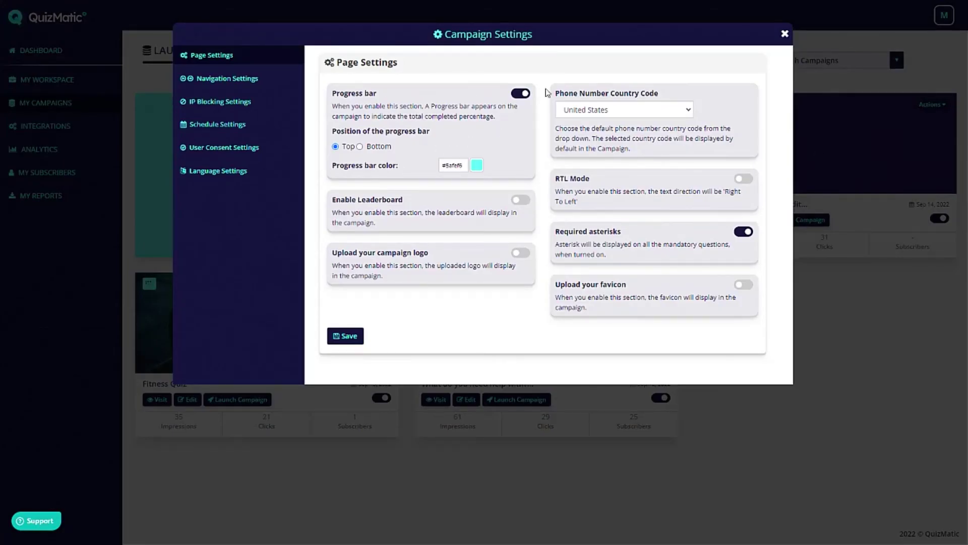
{"action": "left_click", "coordinate": [519, 202]}
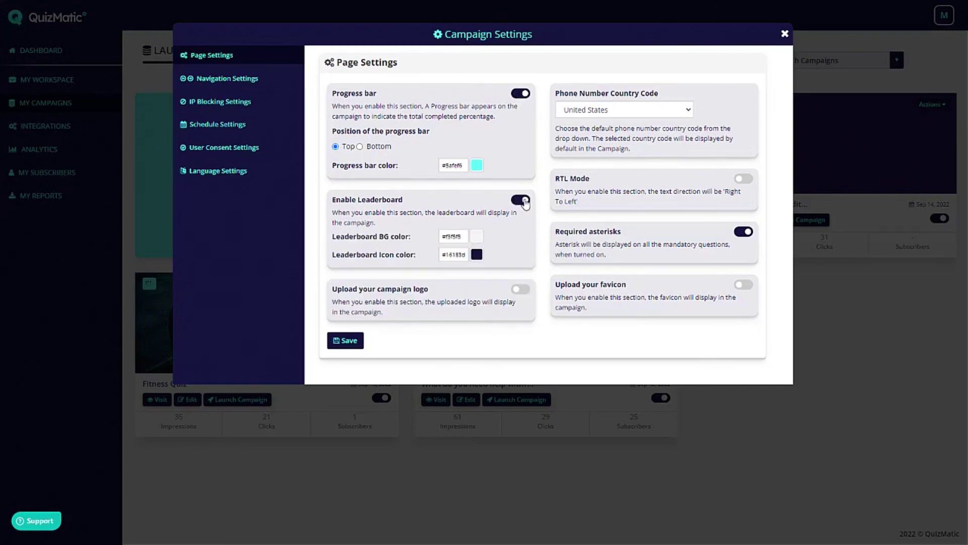
{"action": "left_click", "coordinate": [520, 203]}
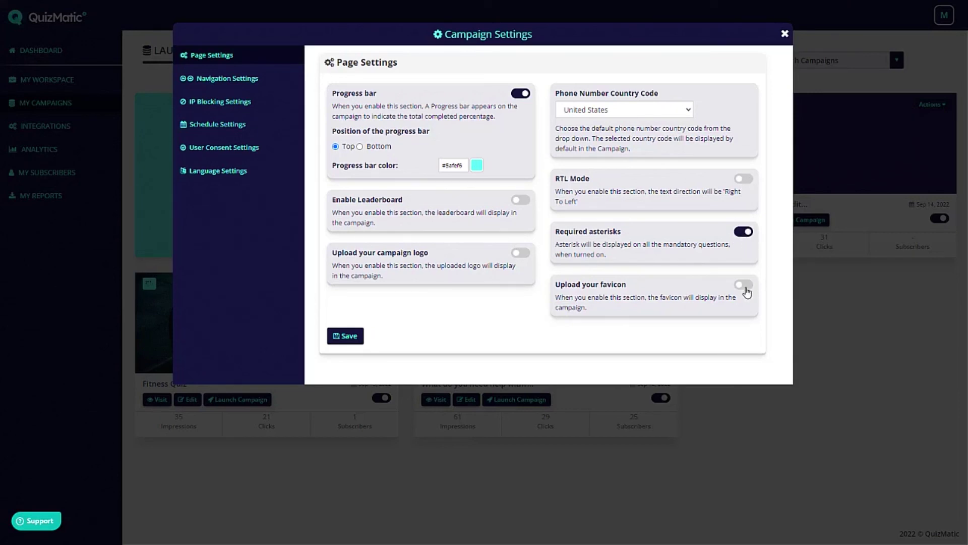
{"action": "left_click", "coordinate": [252, 79]}
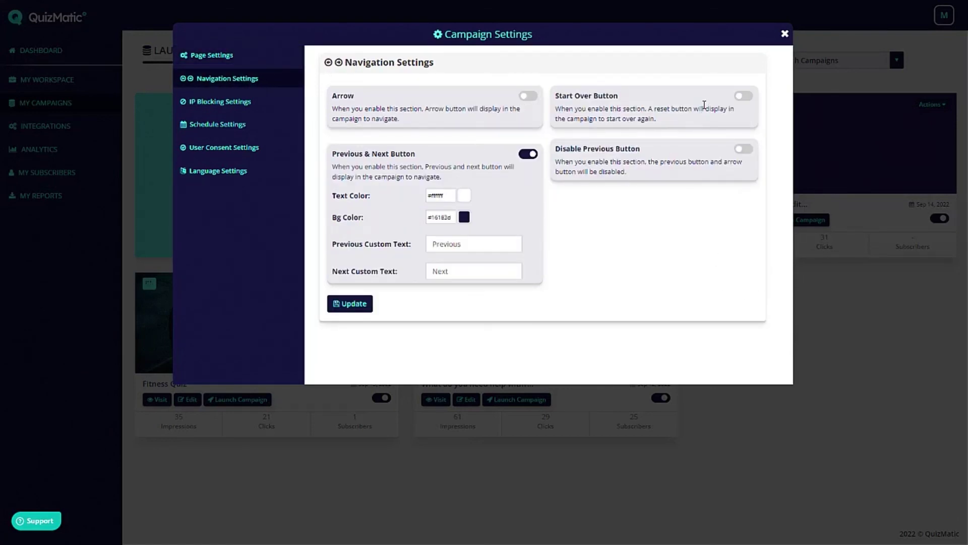
Review the IP Blocking, Schedule, User Consent and Language settings, then close Campaign Settings.
{"action": "left_click", "coordinate": [206, 103]}
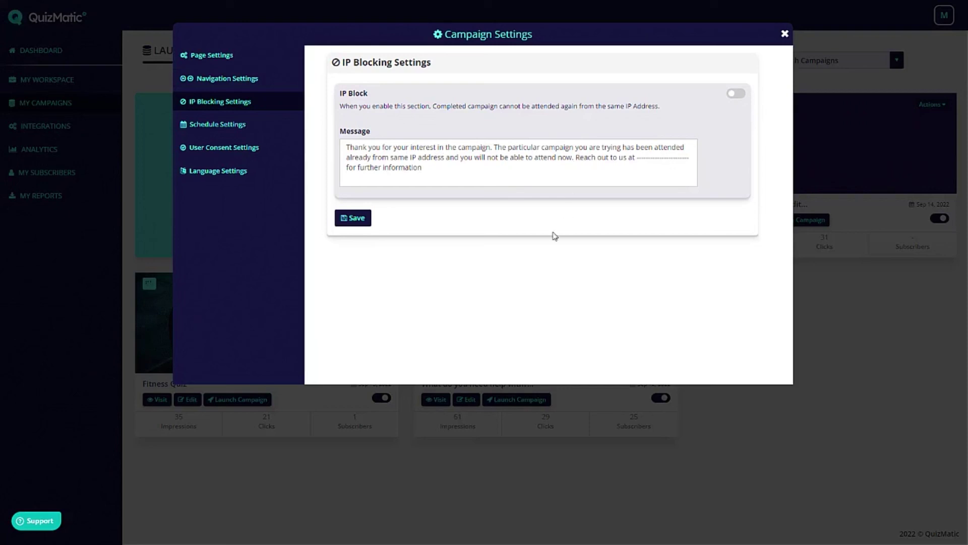
{"action": "left_click", "coordinate": [218, 124]}
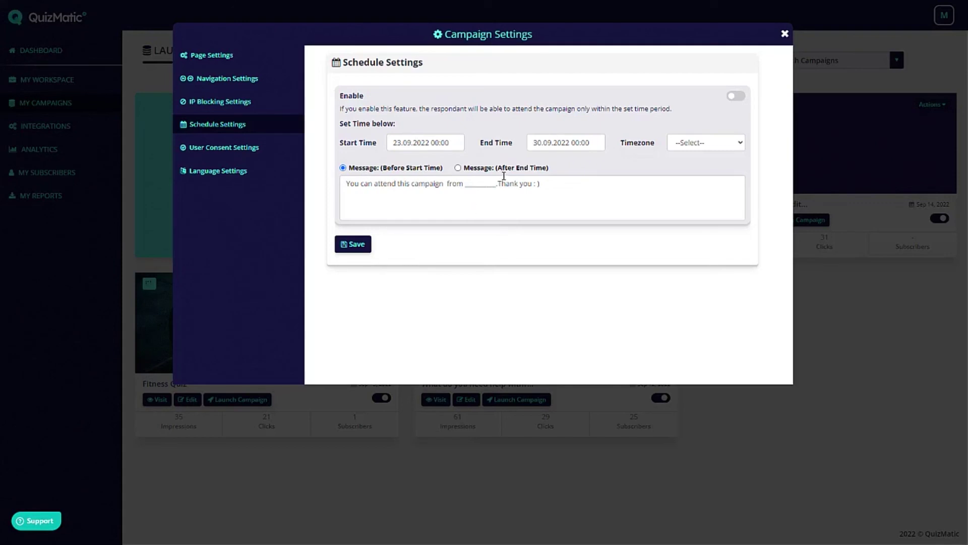
{"action": "left_click", "coordinate": [237, 148]}
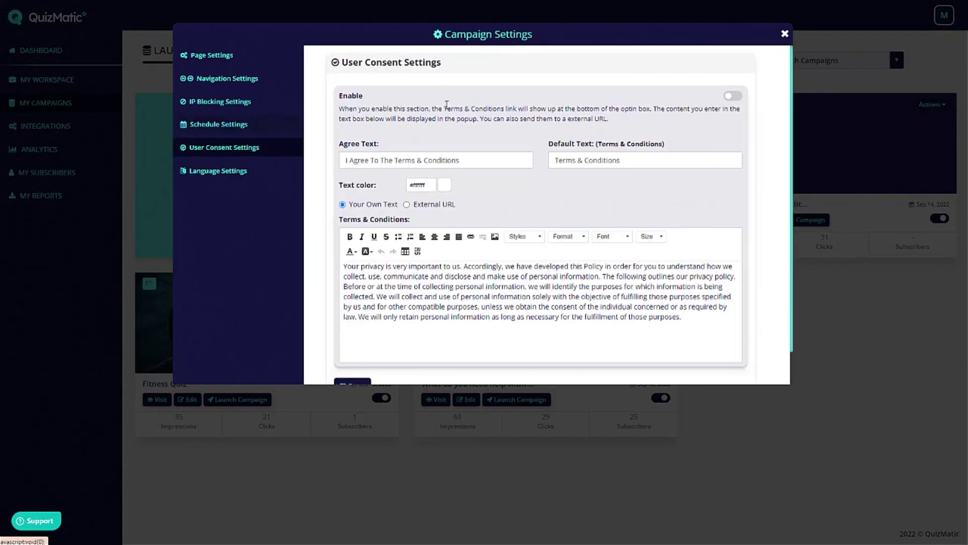
{"action": "scroll", "coordinate": [605, 151], "scroll_direction": "down", "scroll_amount": 1}
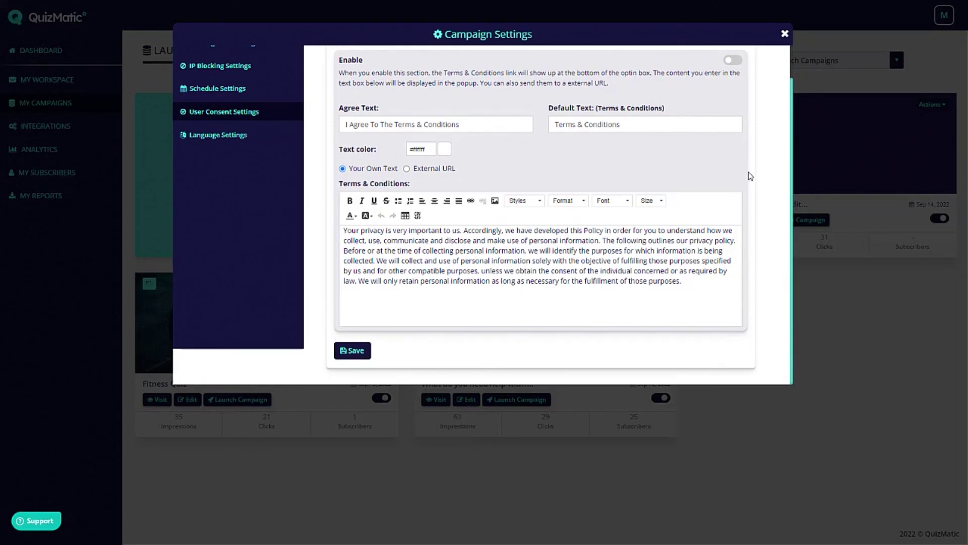
{"action": "left_click", "coordinate": [235, 136]}
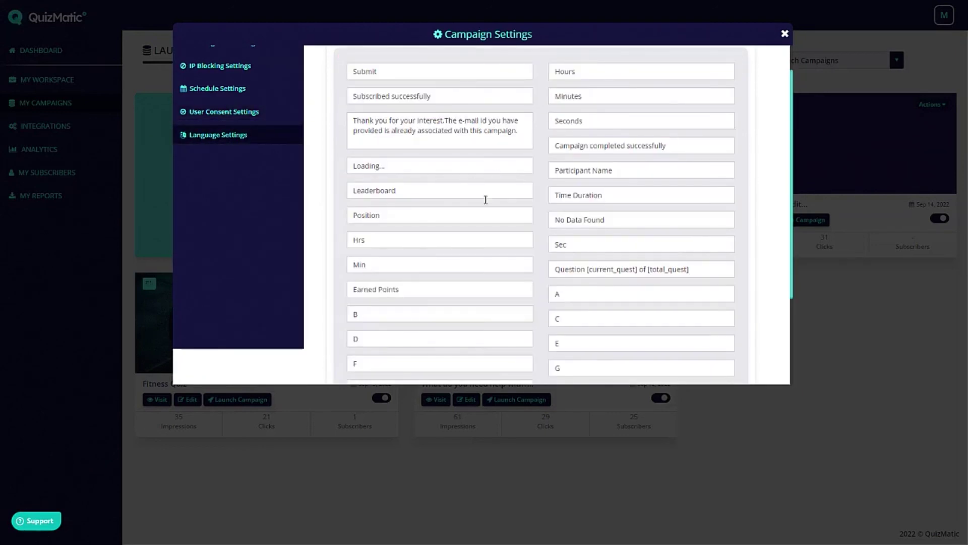
{"action": "scroll", "coordinate": [502, 156], "scroll_direction": "up", "scroll_amount": 1}
{"action": "scroll", "coordinate": [573, 167], "scroll_direction": "down", "scroll_amount": 3}
{"action": "scroll", "coordinate": [432, 288], "scroll_direction": "up", "scroll_amount": 3}
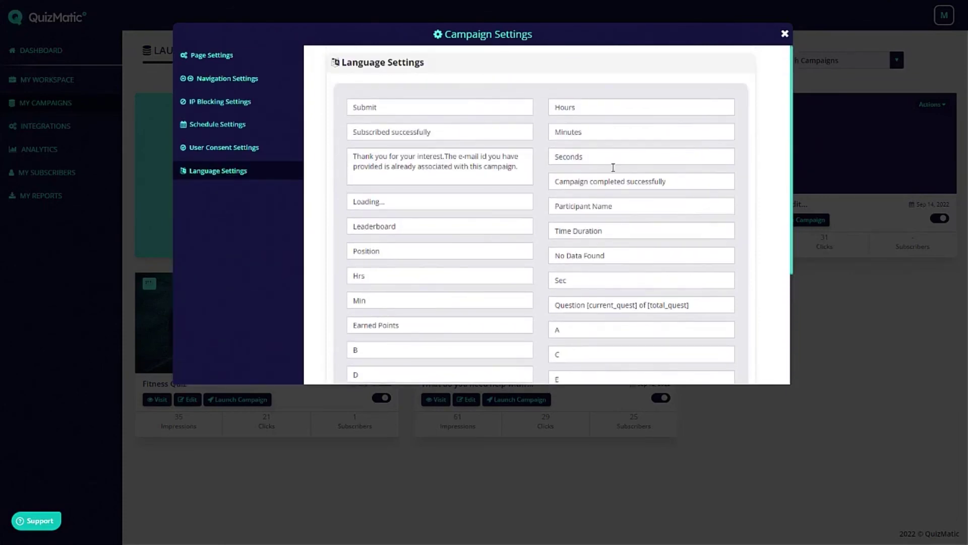
{"action": "left_click", "coordinate": [784, 35]}
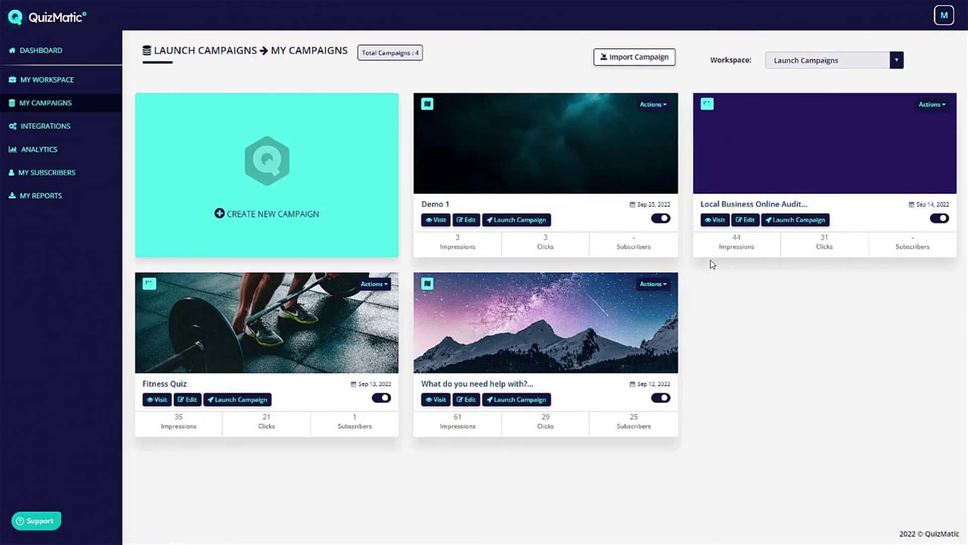